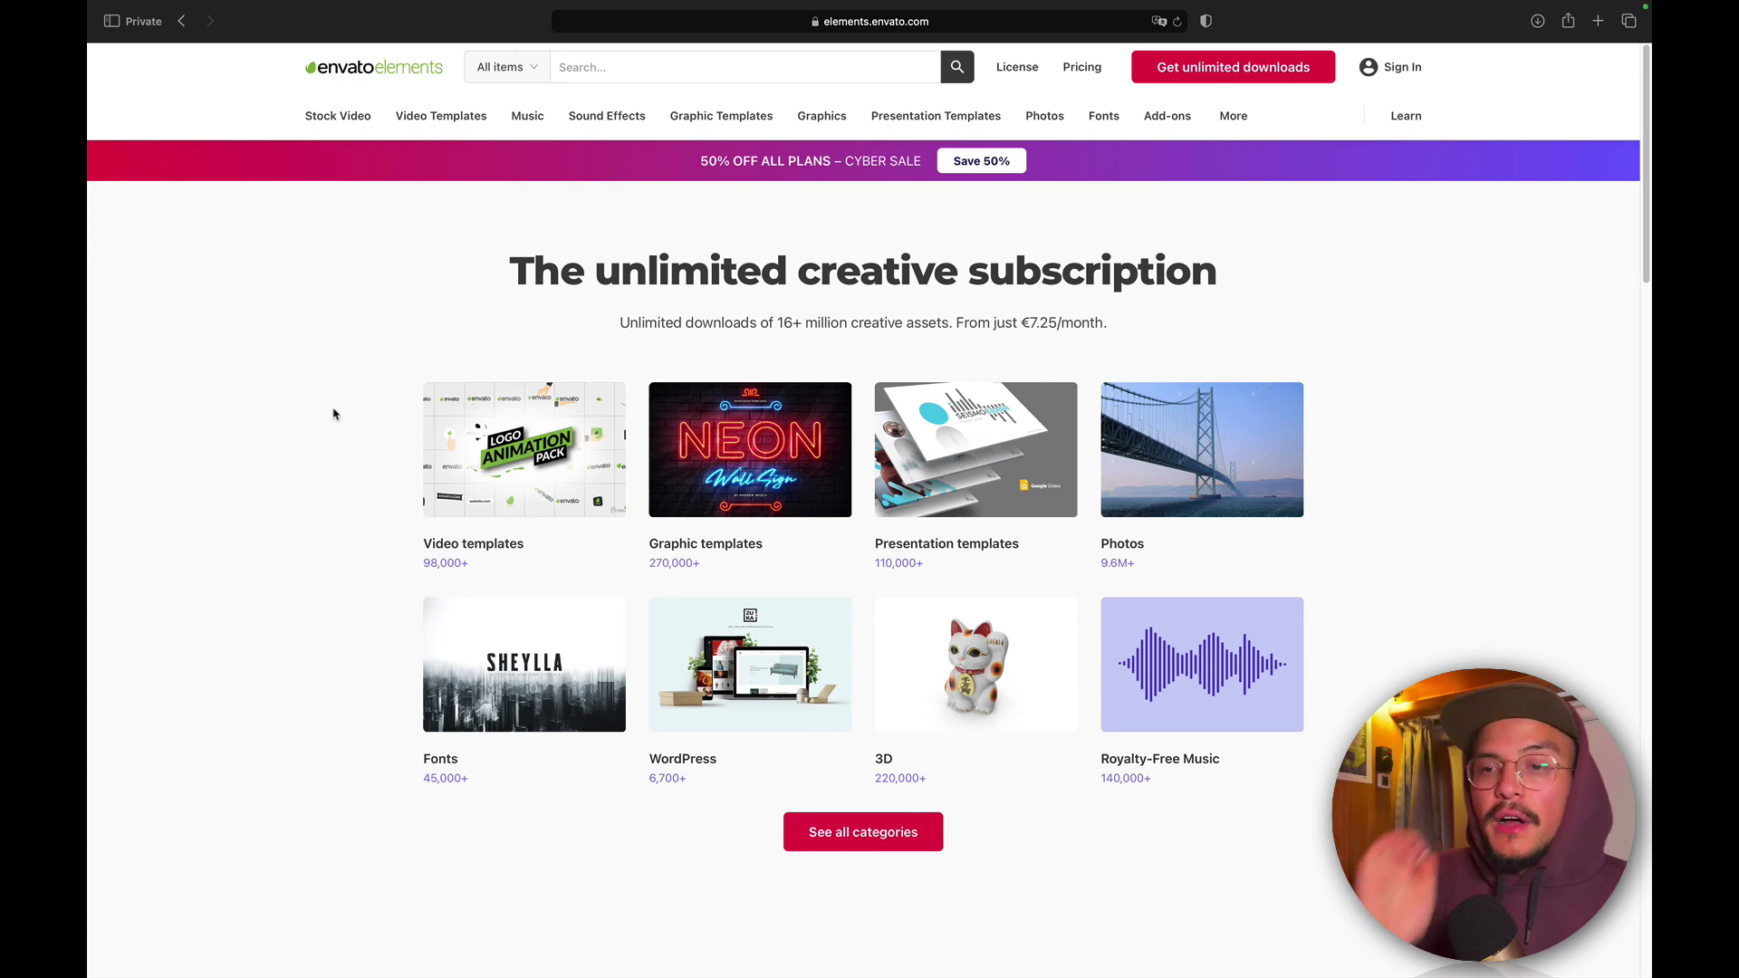
# Open the Cyber Sale offer and read through the pricing plan's benefits.
pyautogui.click(705, 168)
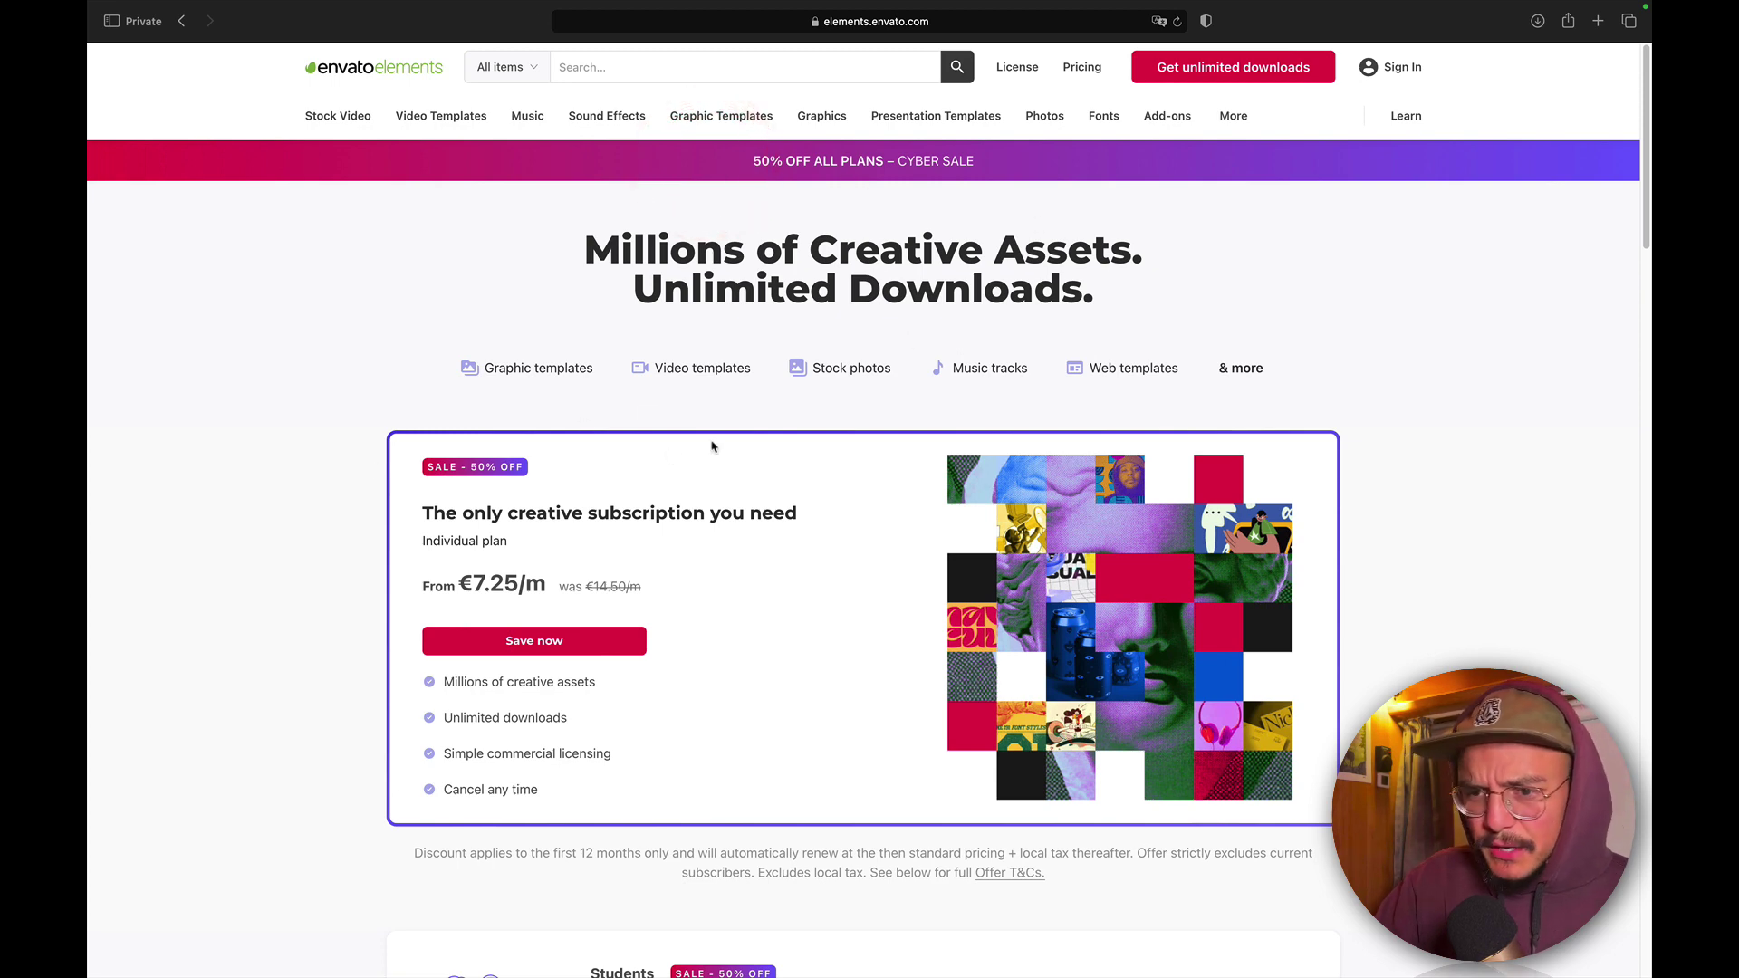
pyautogui.scroll(-1, 442, 469)
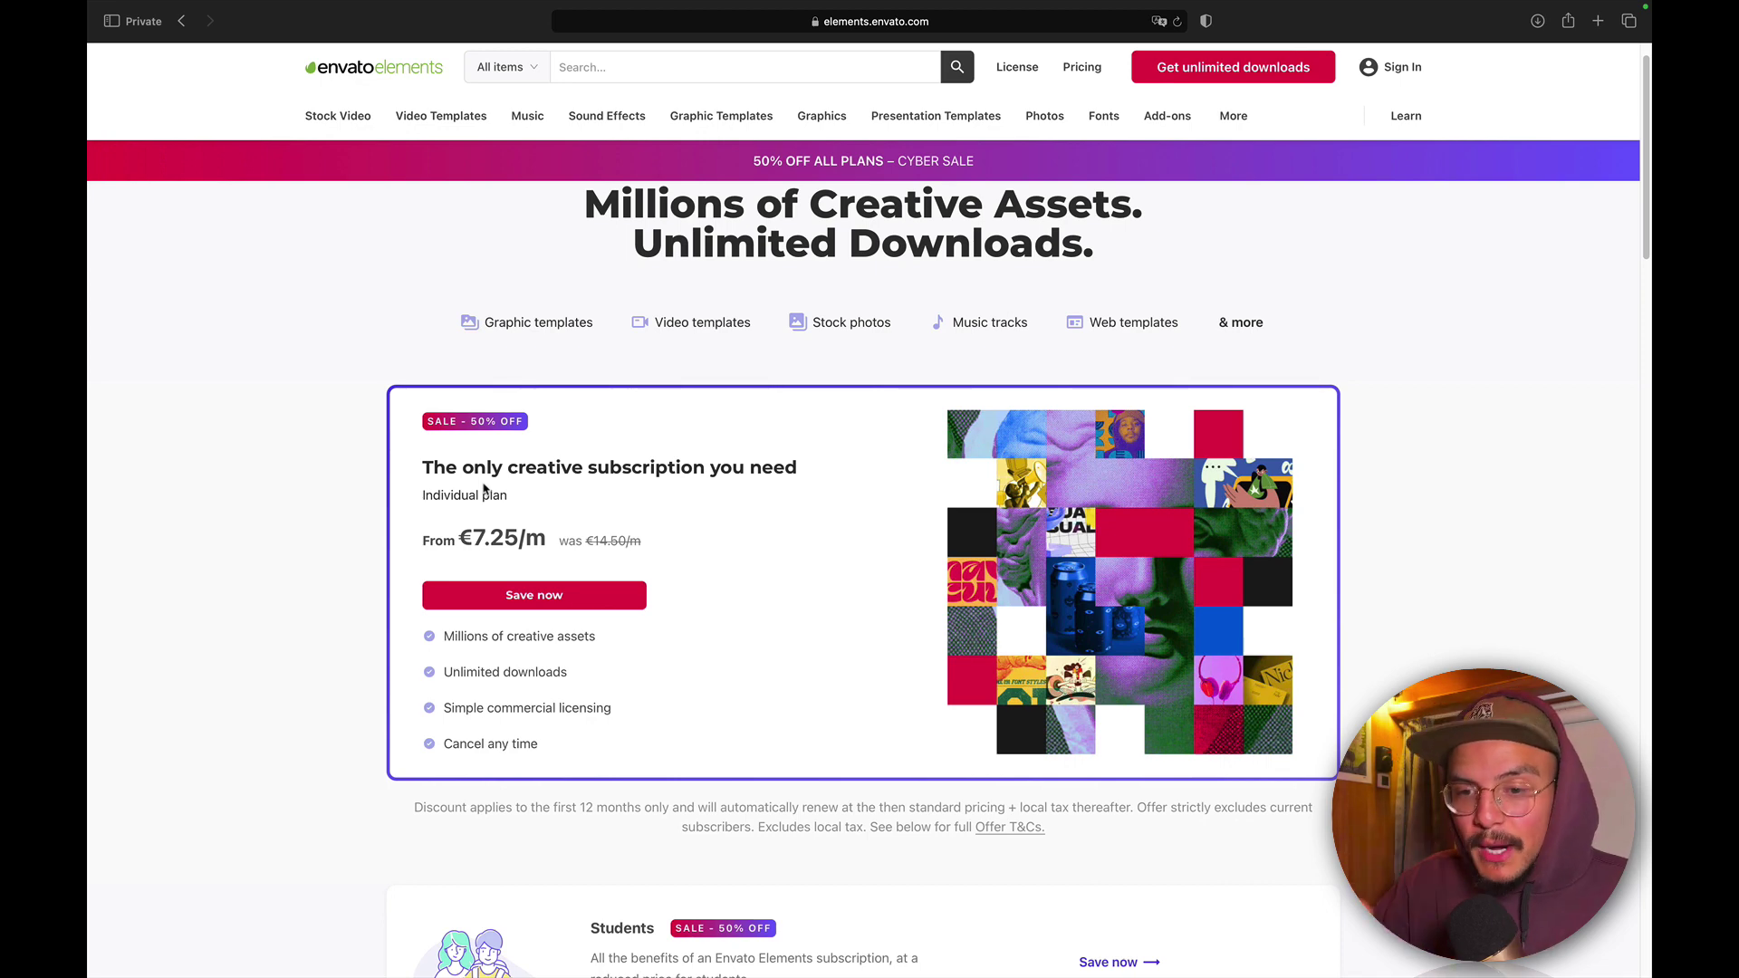
pyautogui.click(427, 496)
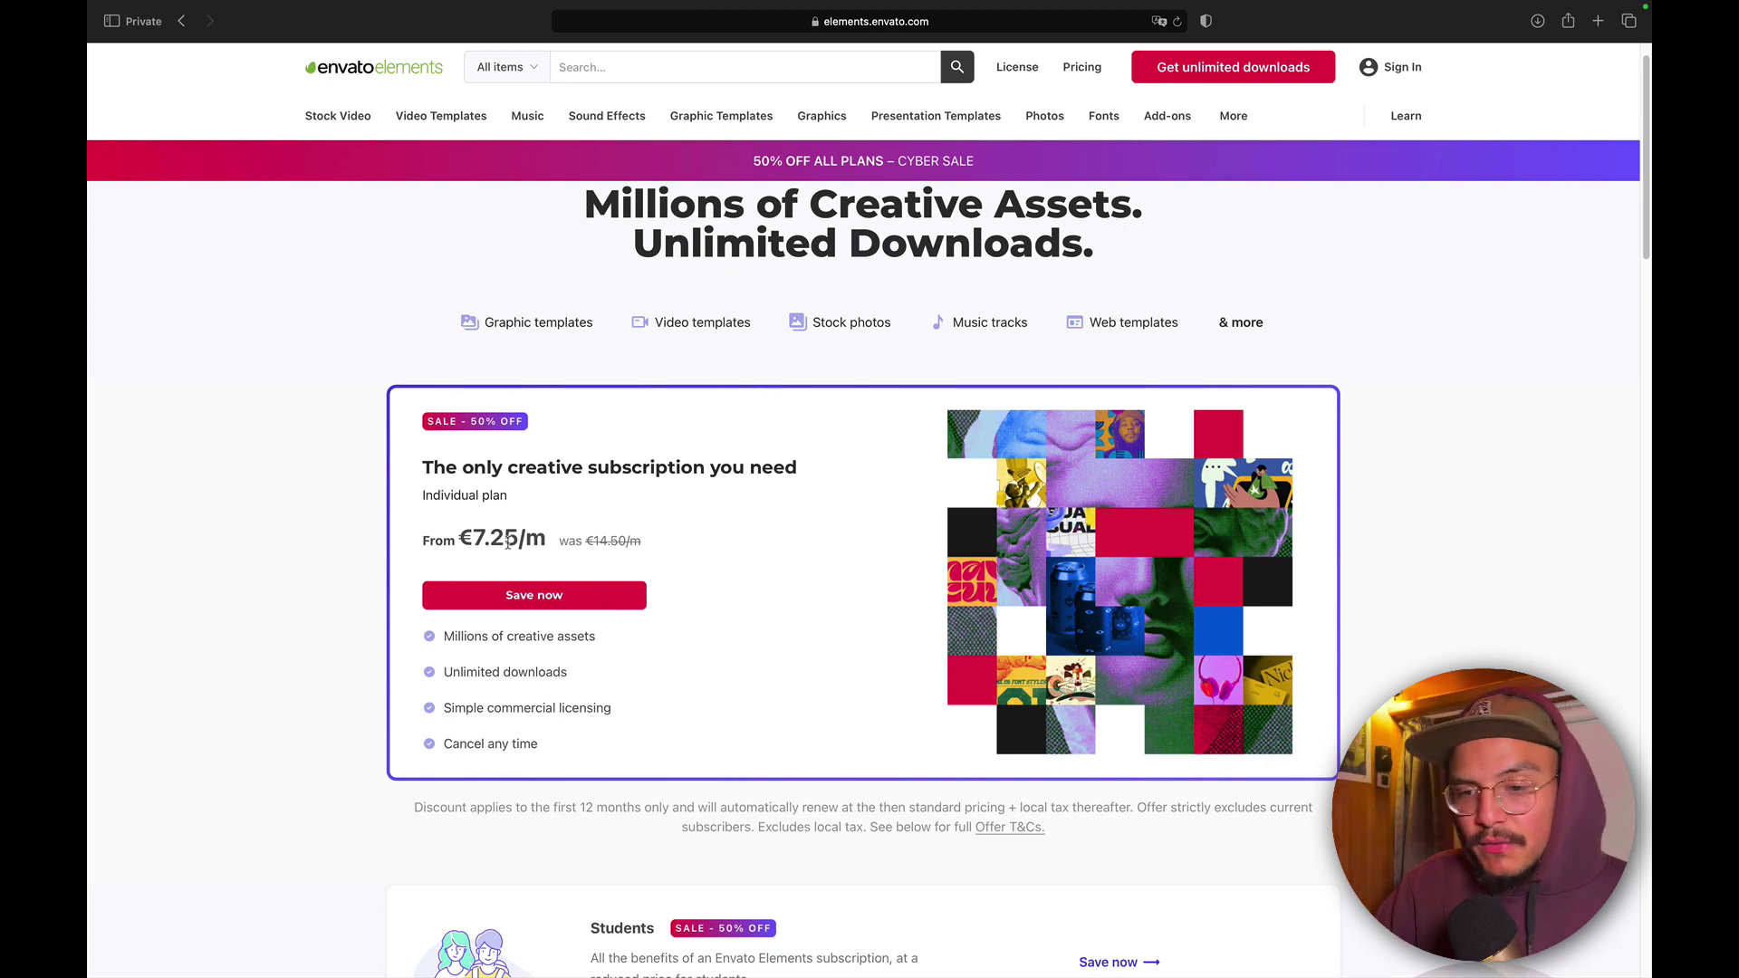
pyautogui.doubleClick(453, 637)
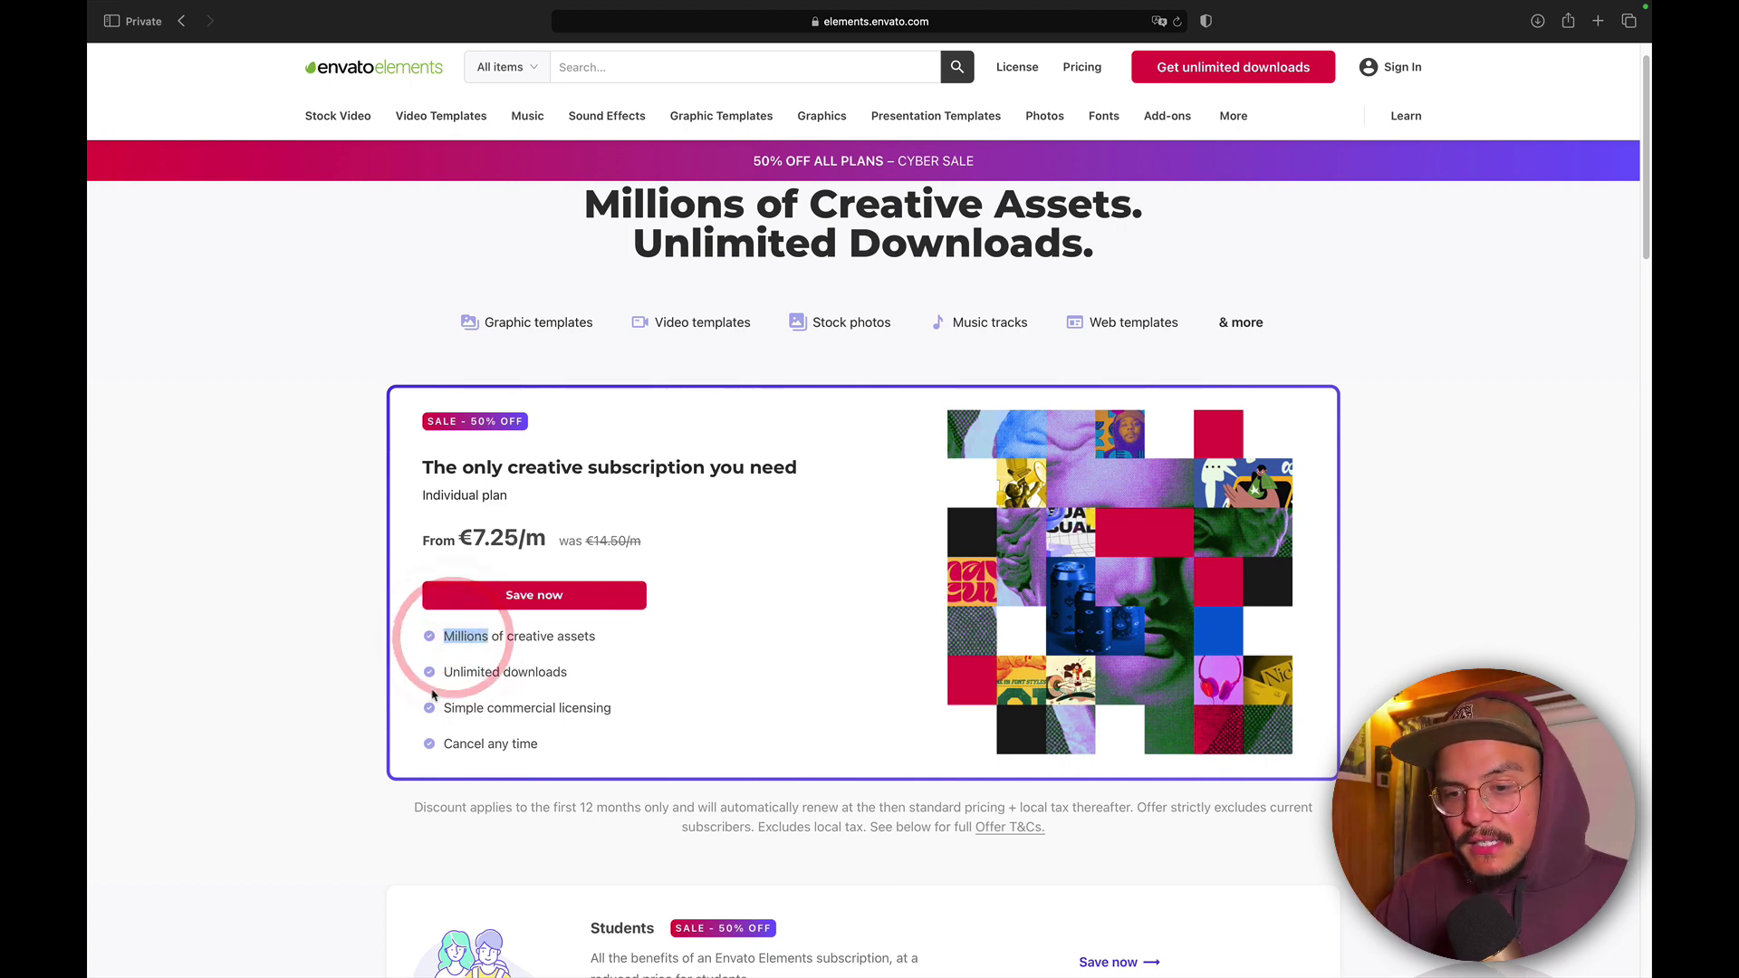
pyautogui.doubleClick(458, 699)
pyautogui.click(624, 698)
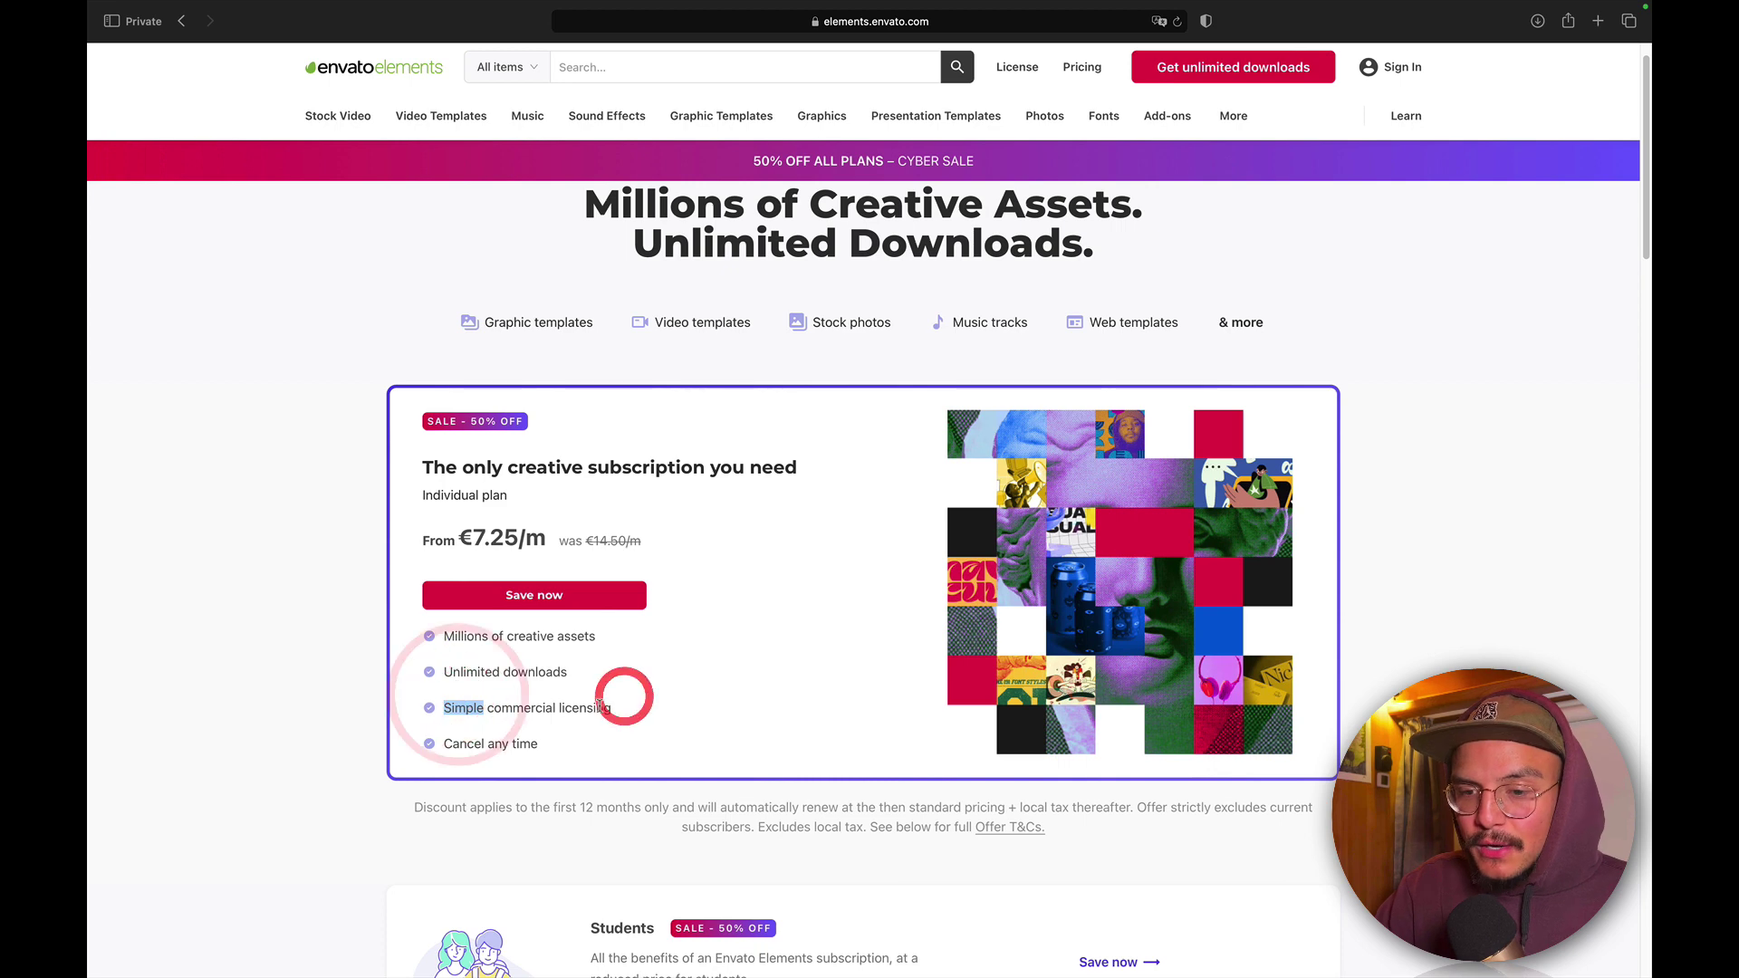
pyautogui.scroll(1, 647, 675)
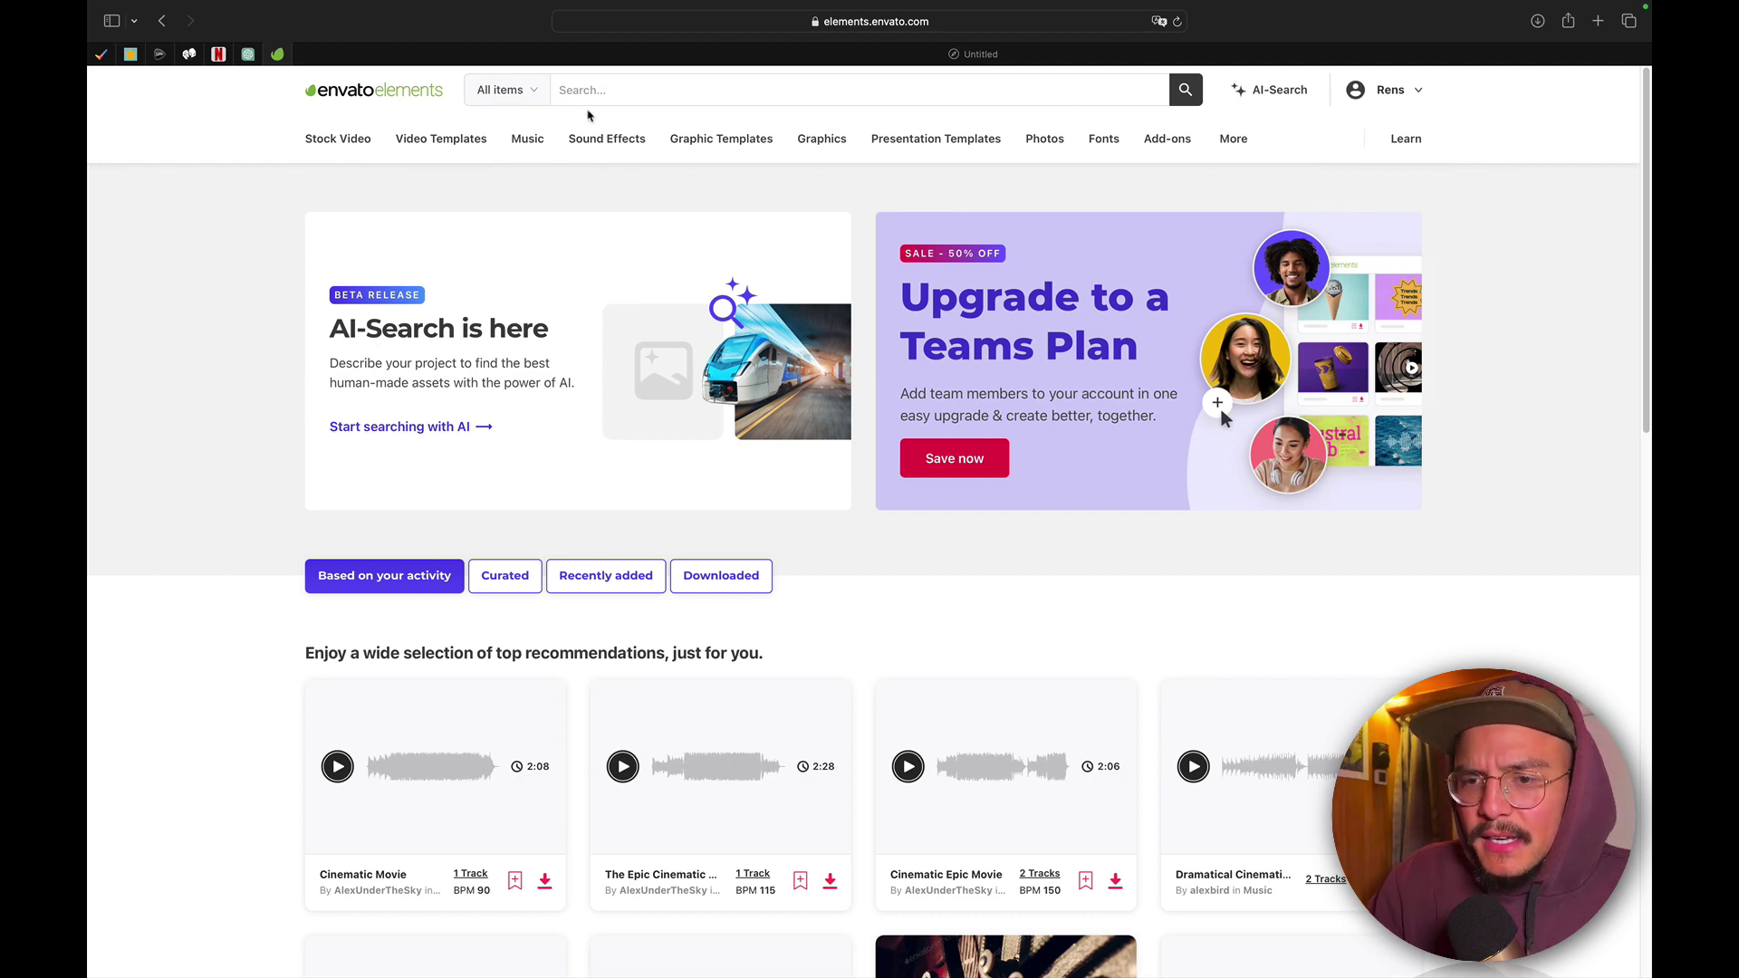
# Search the Photos section for 'fly'.
pyautogui.click(1044, 138)
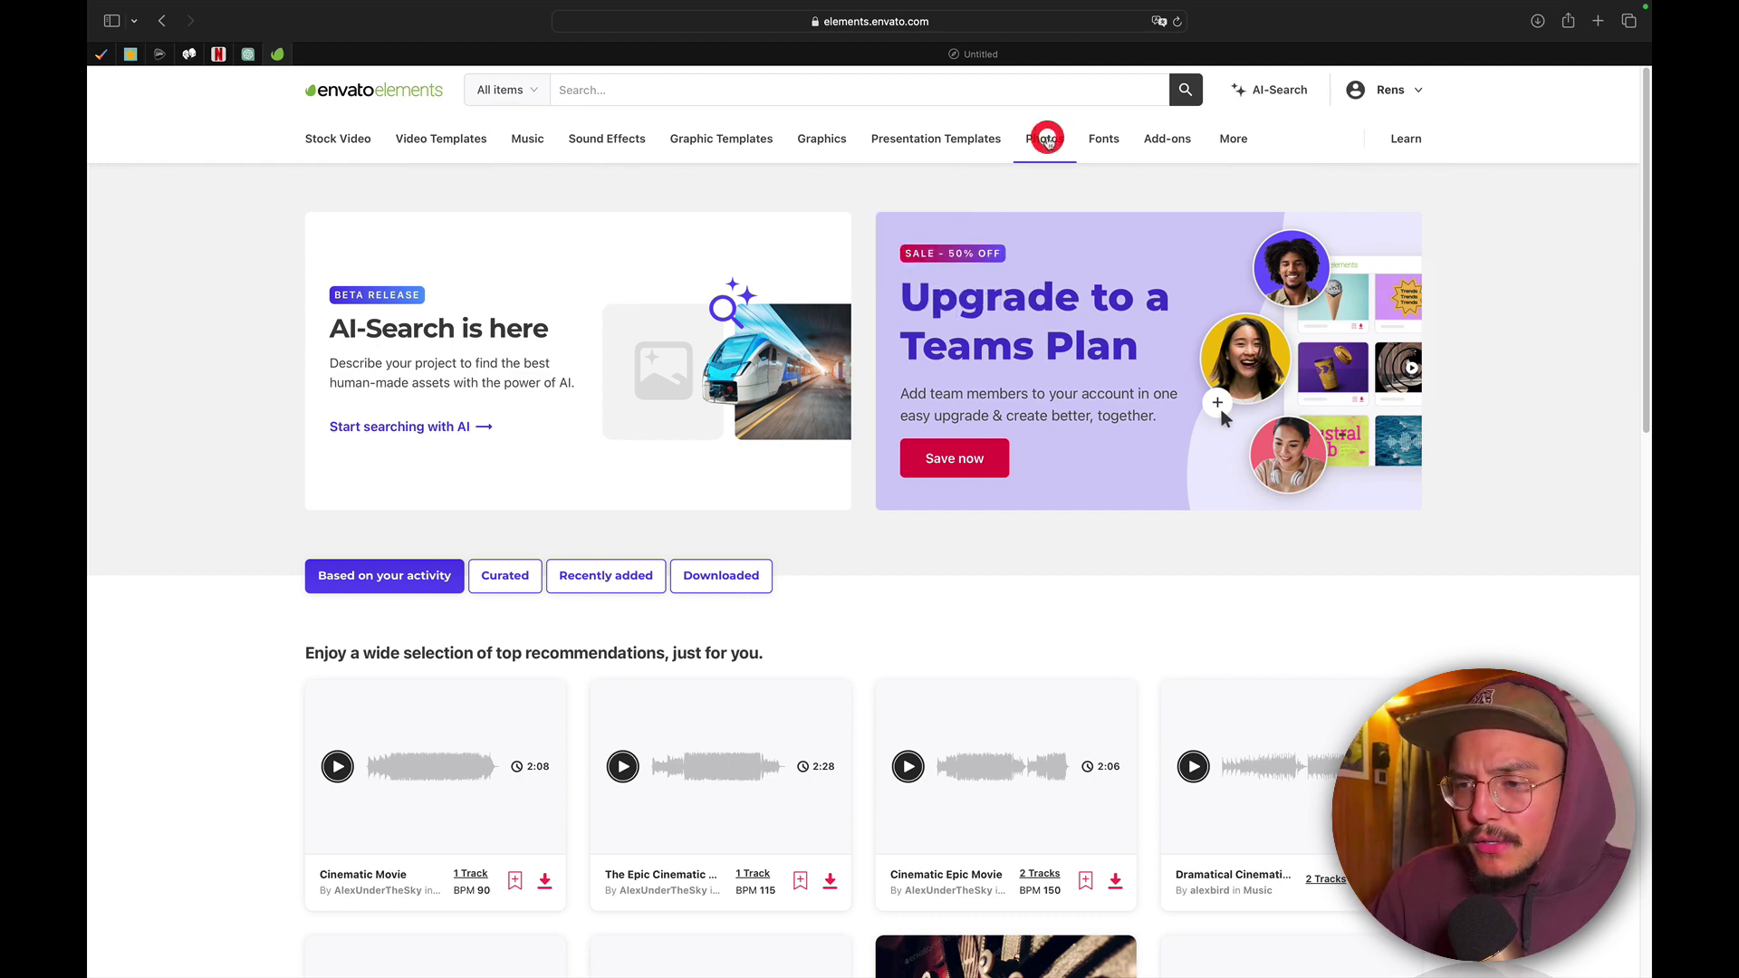
pyautogui.click(568, 92)
pyautogui.write('fly')
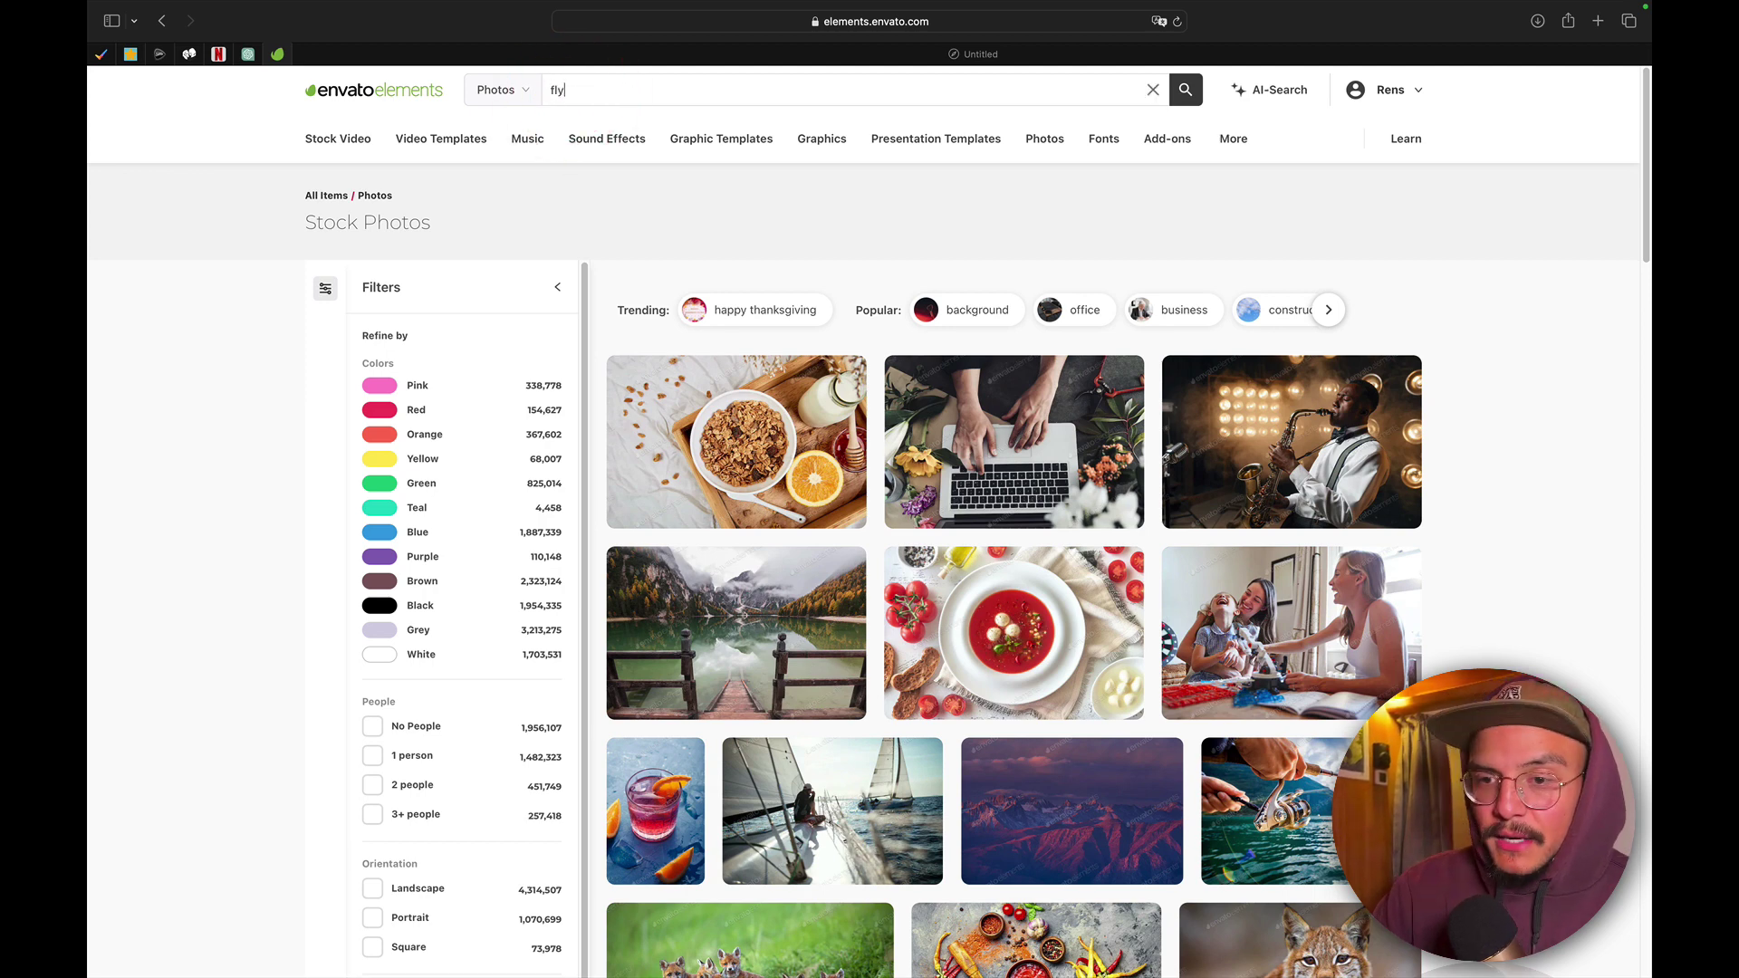
pyautogui.press('Return')
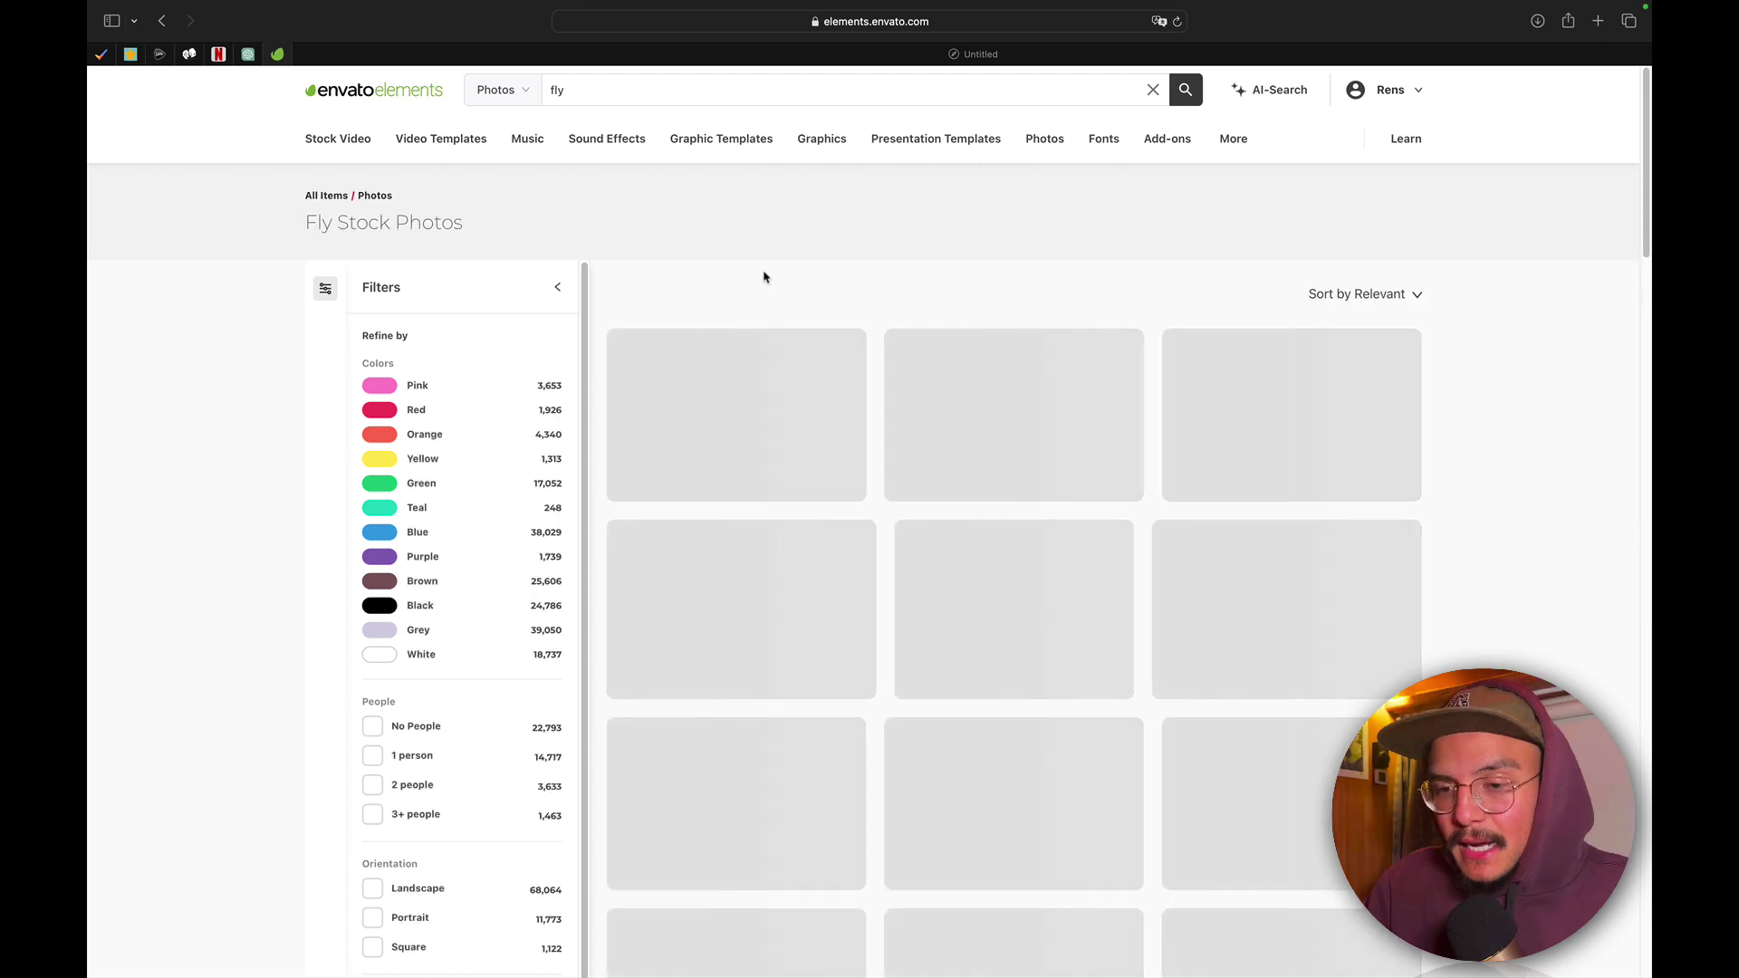
# Scroll down through the fly photo results.
pyautogui.scroll(-3, 672, 387)
pyautogui.scroll(-2, 672, 388)
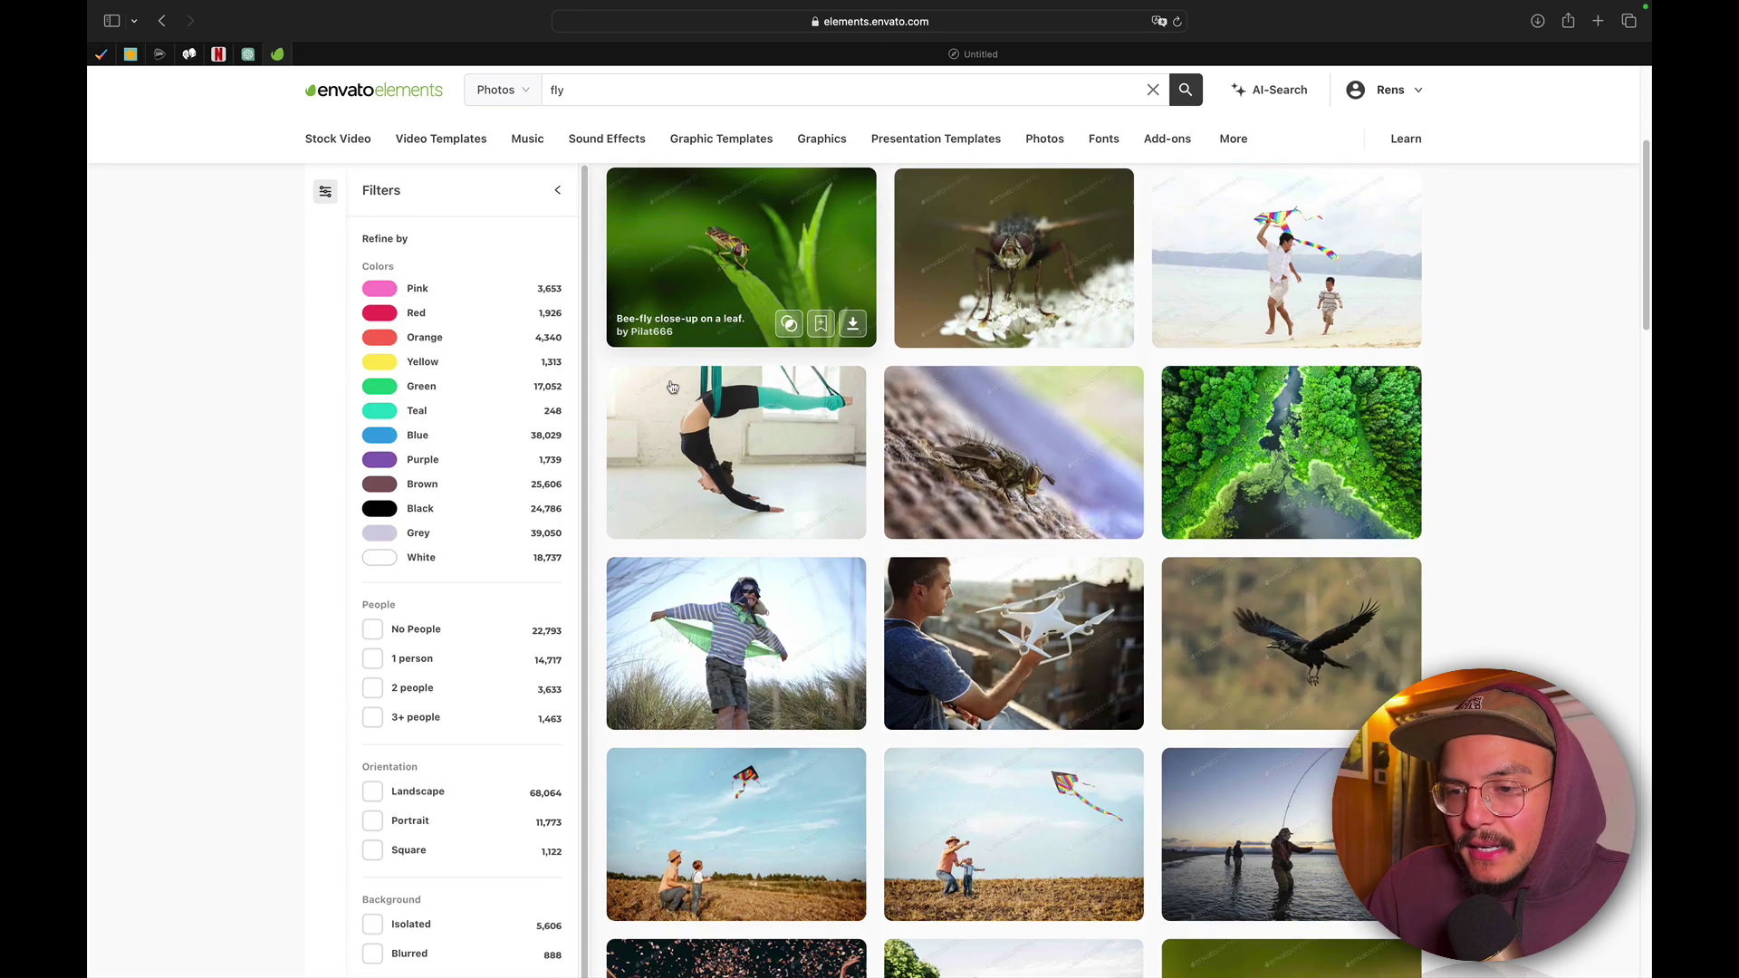
pyautogui.scroll(-2, 672, 387)
pyautogui.scroll(-2, 672, 387)
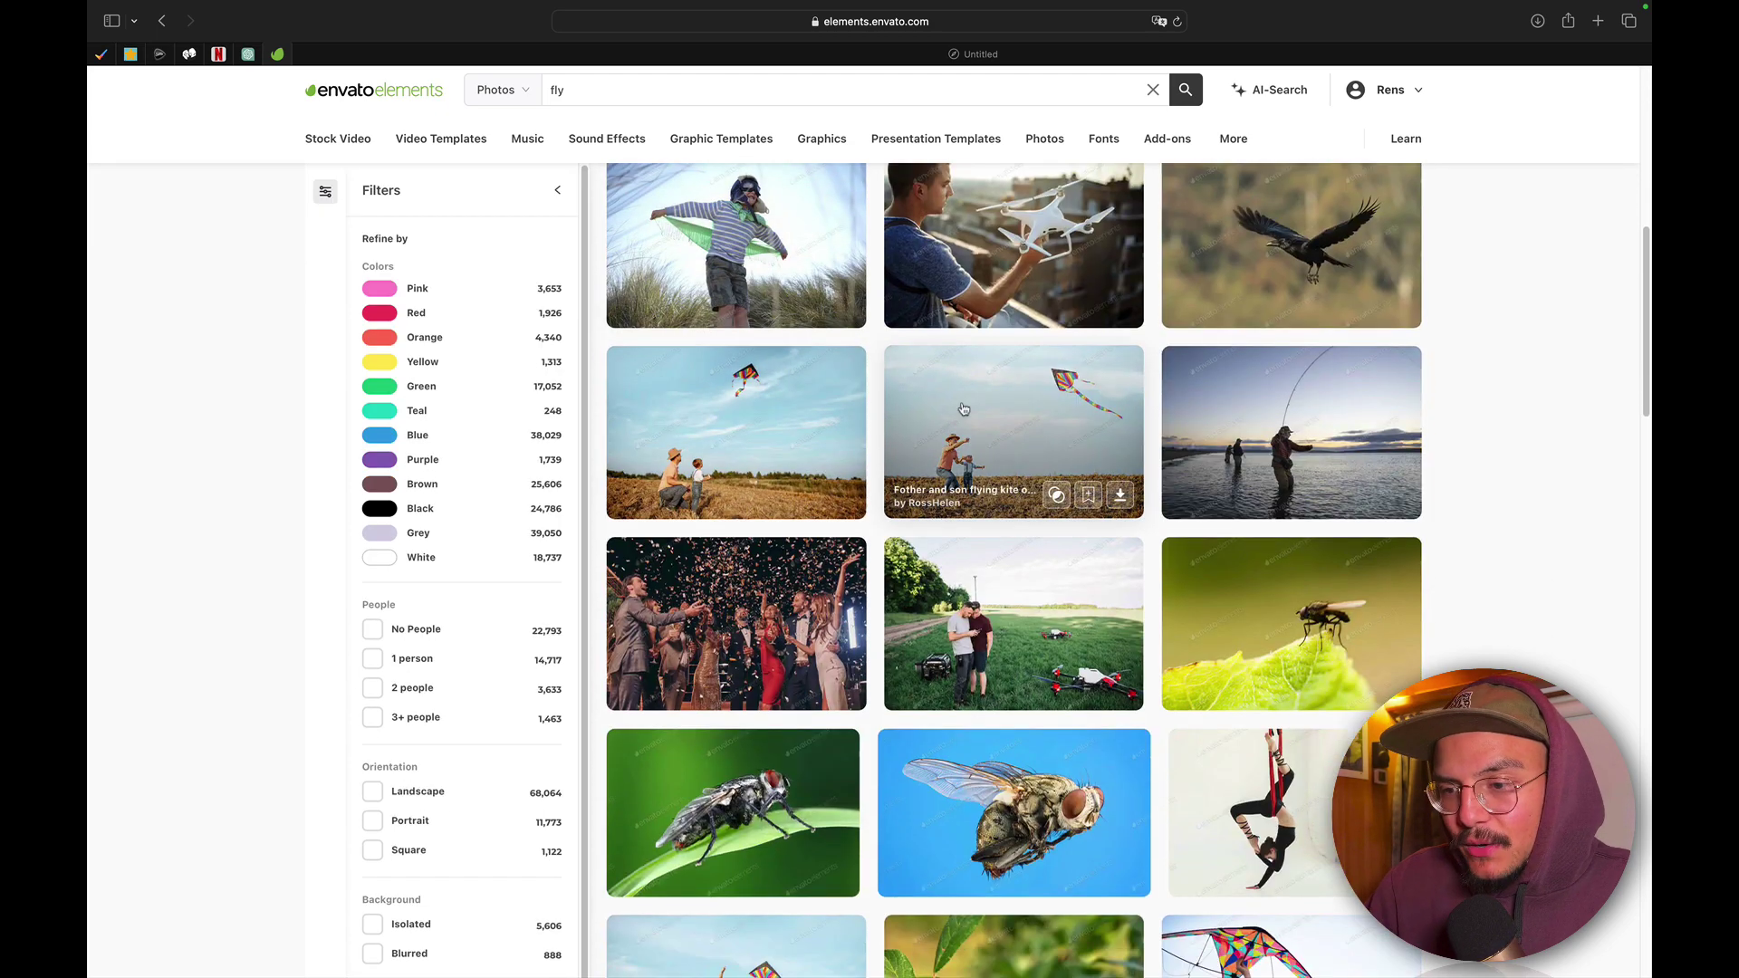
pyautogui.scroll(-3, 965, 426)
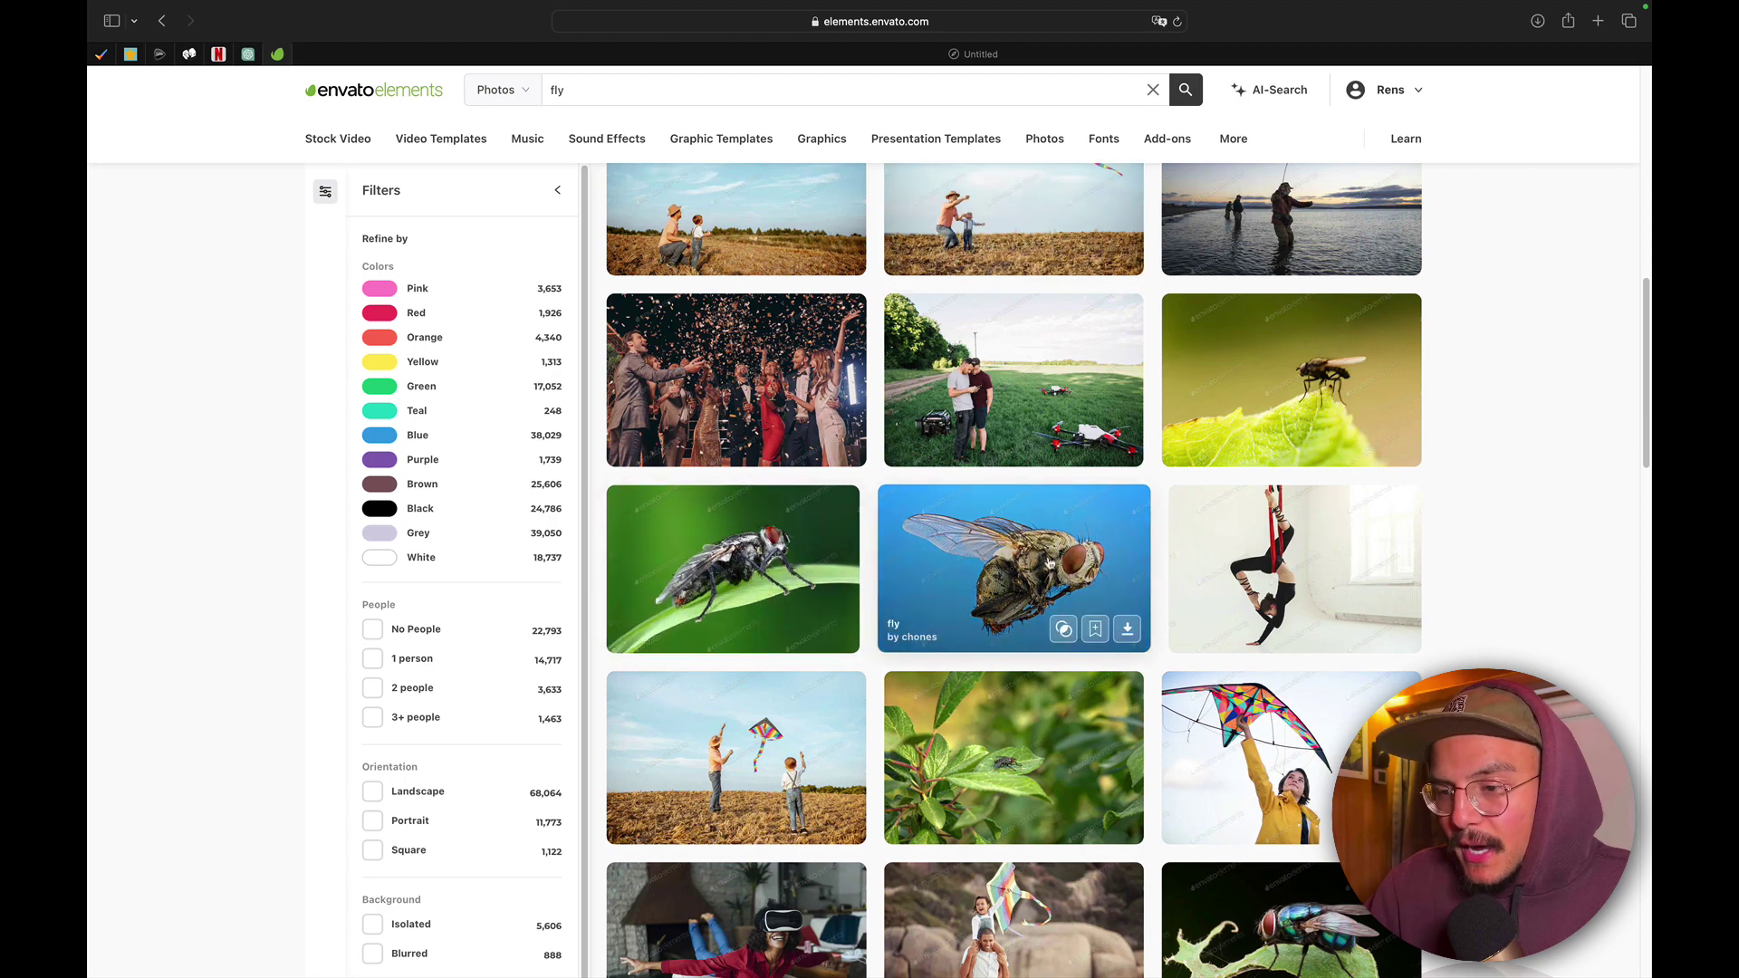
pyautogui.scroll(-8, 1060, 629)
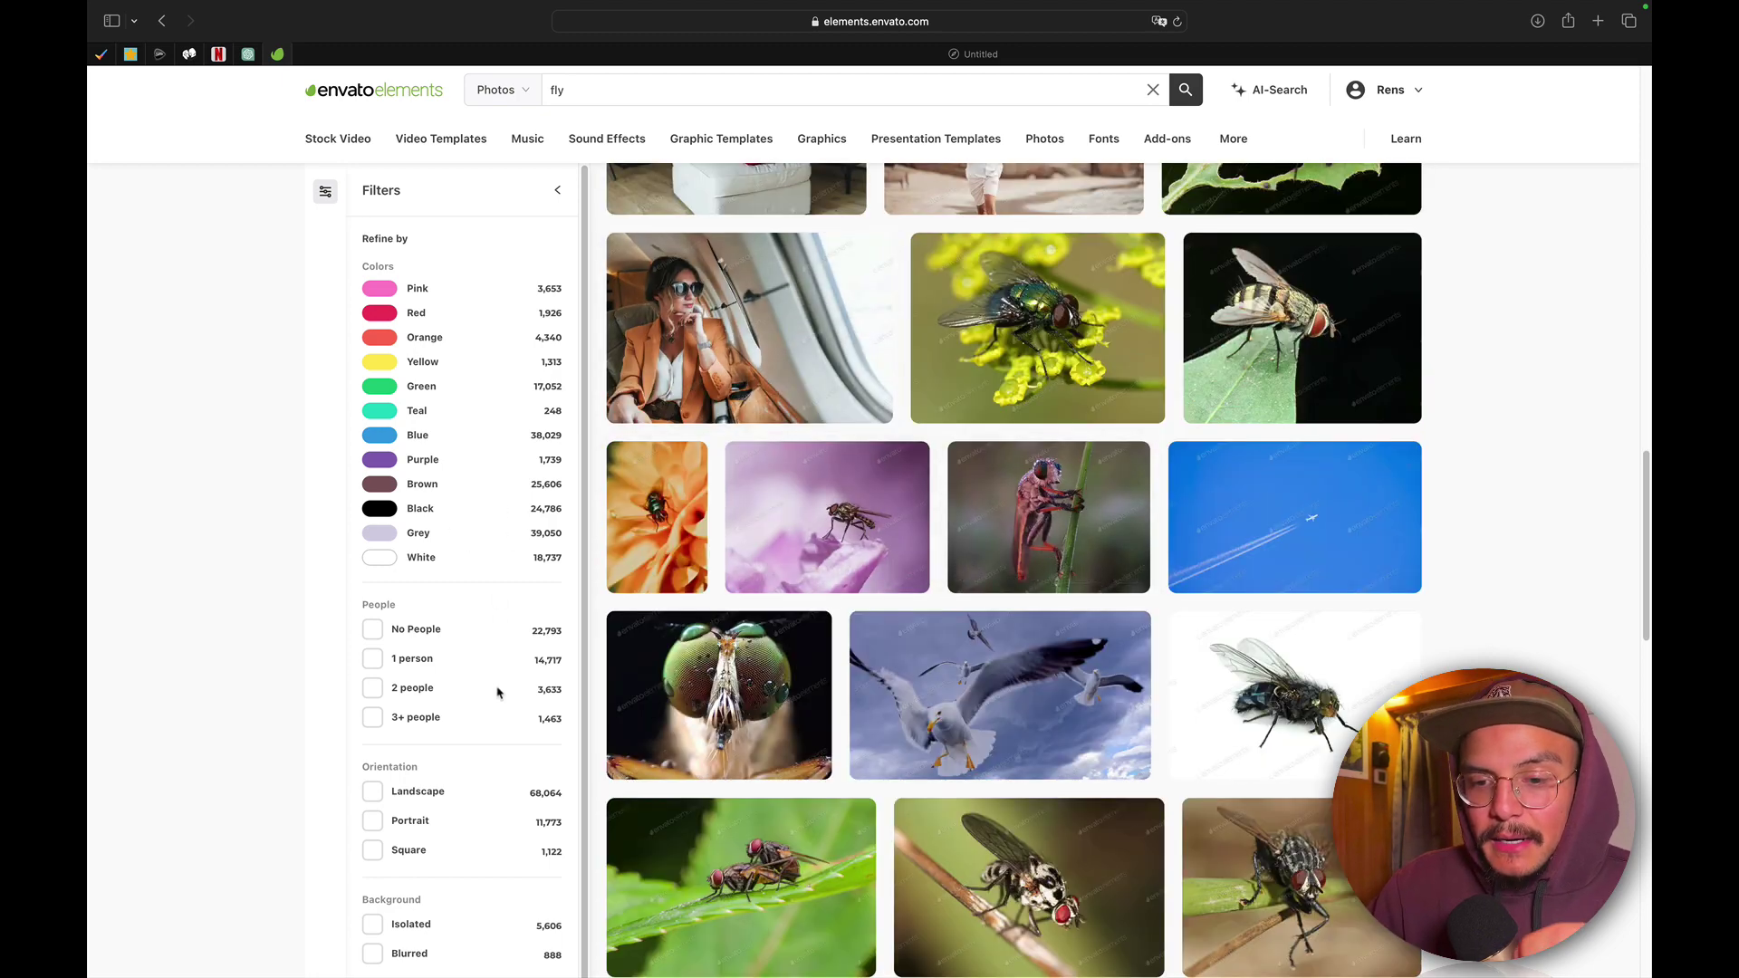
pyautogui.scroll(-1, 507, 544)
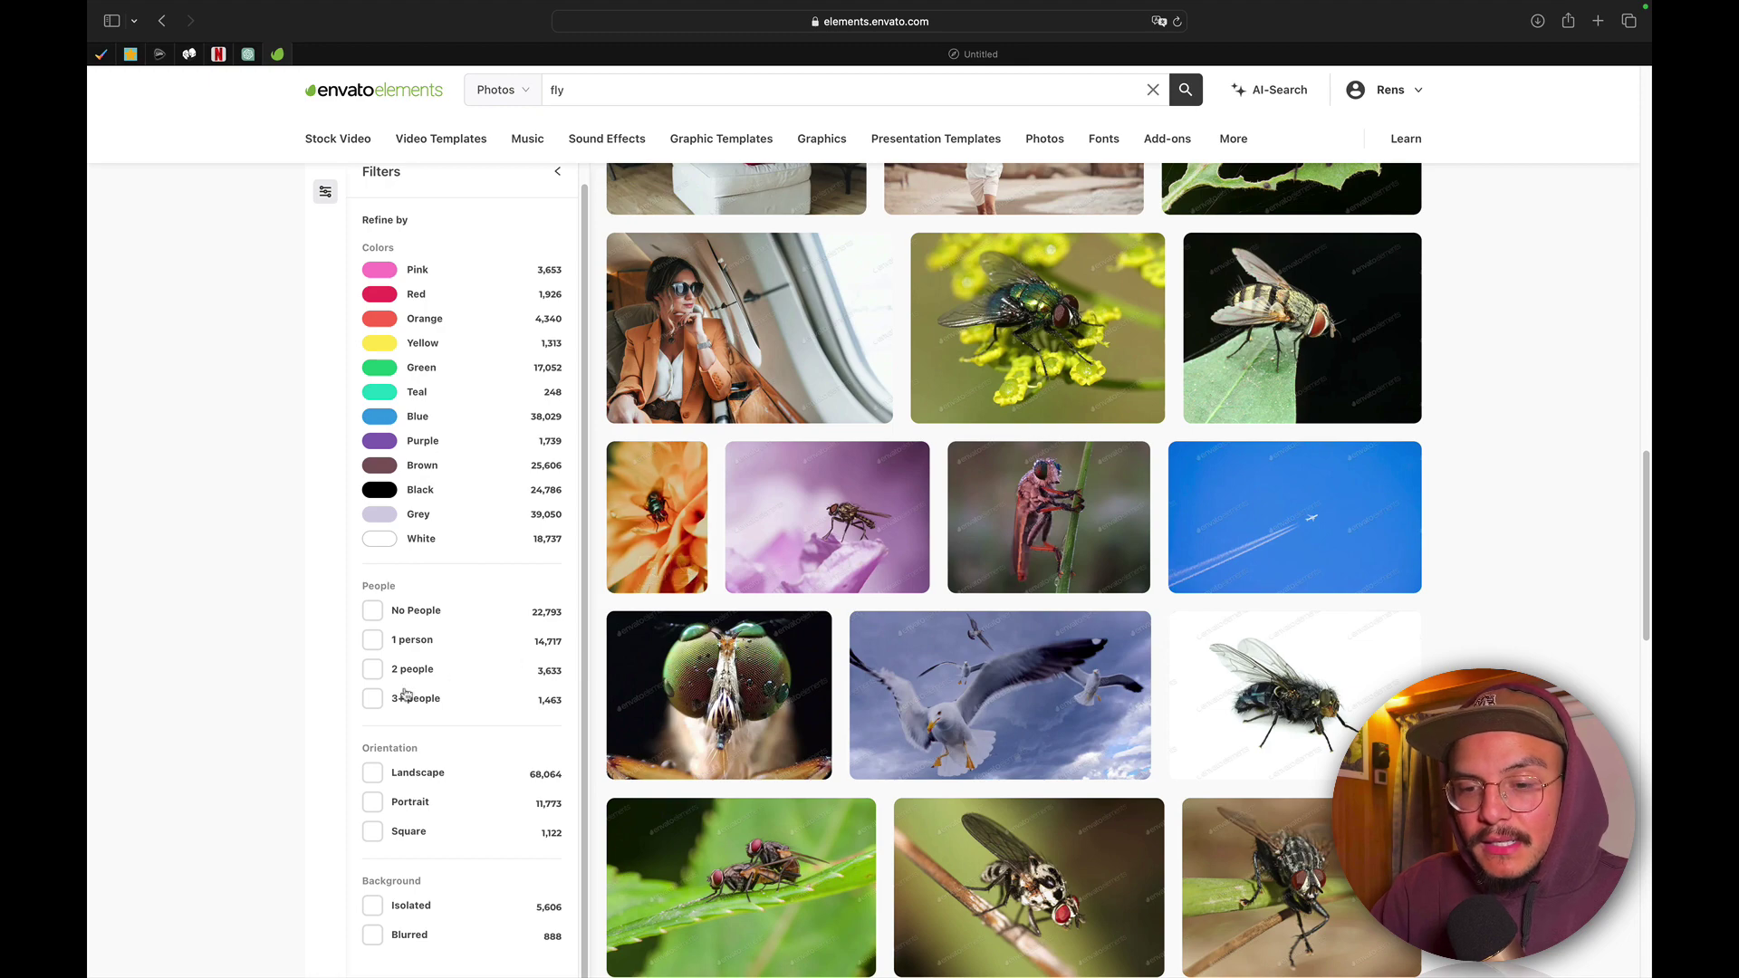
# Filter the fly photos to No People and an Isolated background.
pyautogui.click(374, 613)
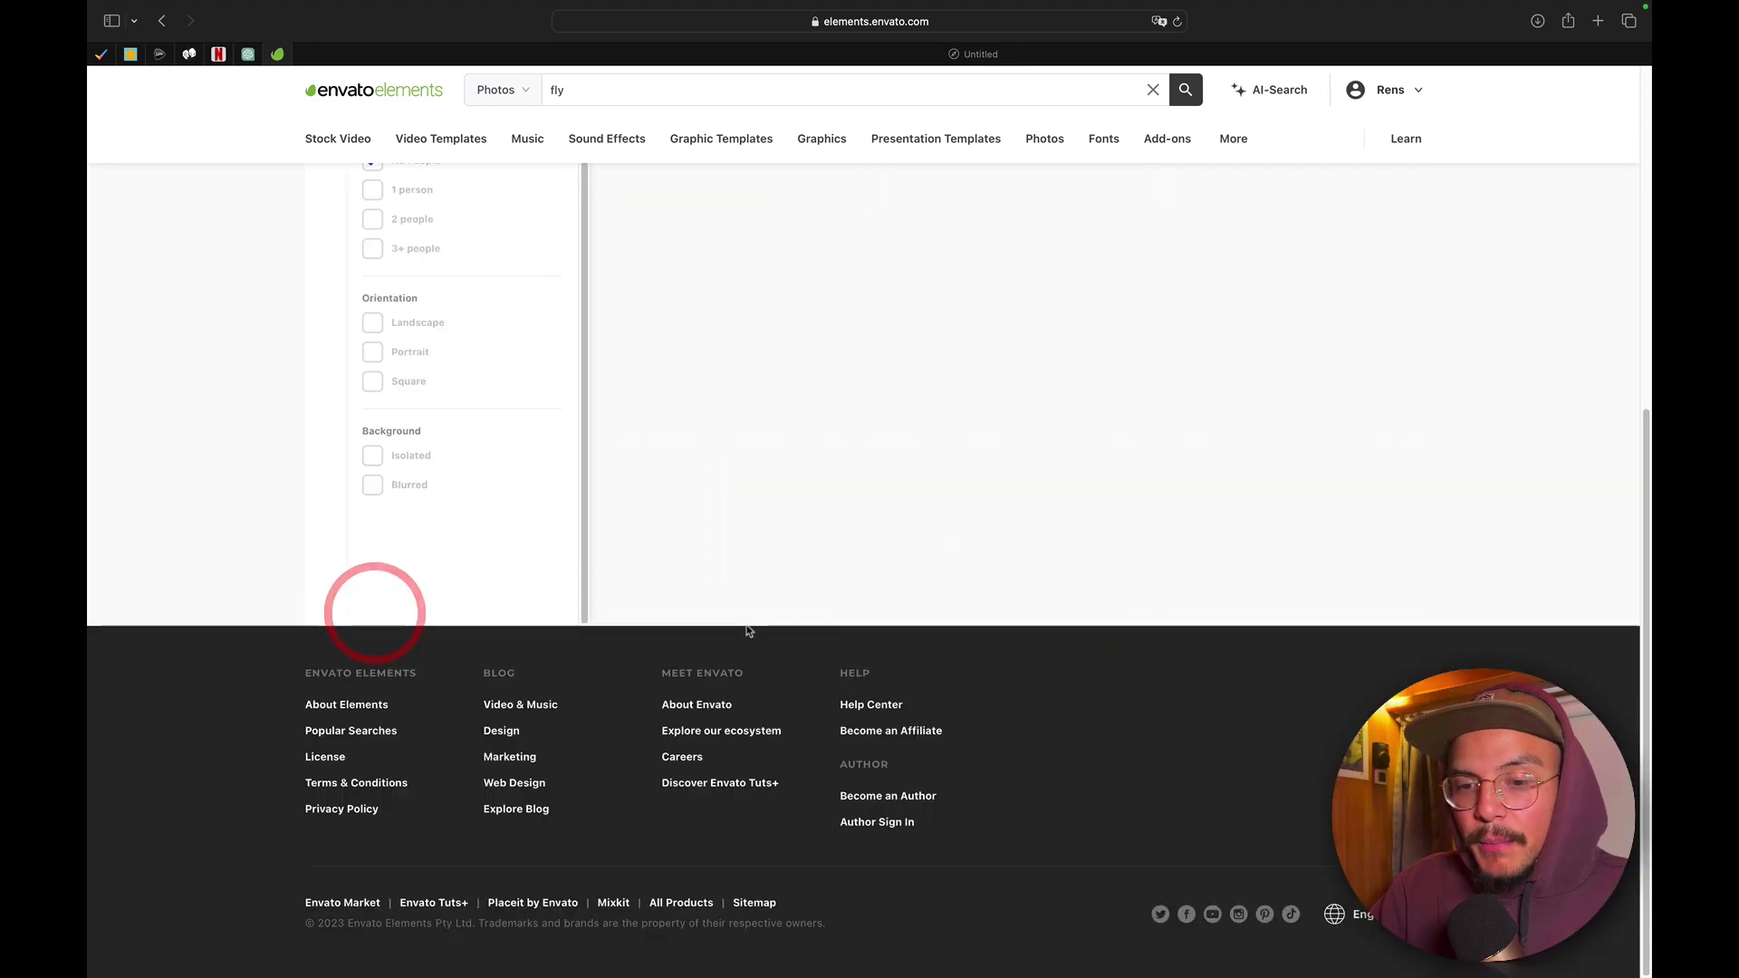
pyautogui.scroll(1, 902, 453)
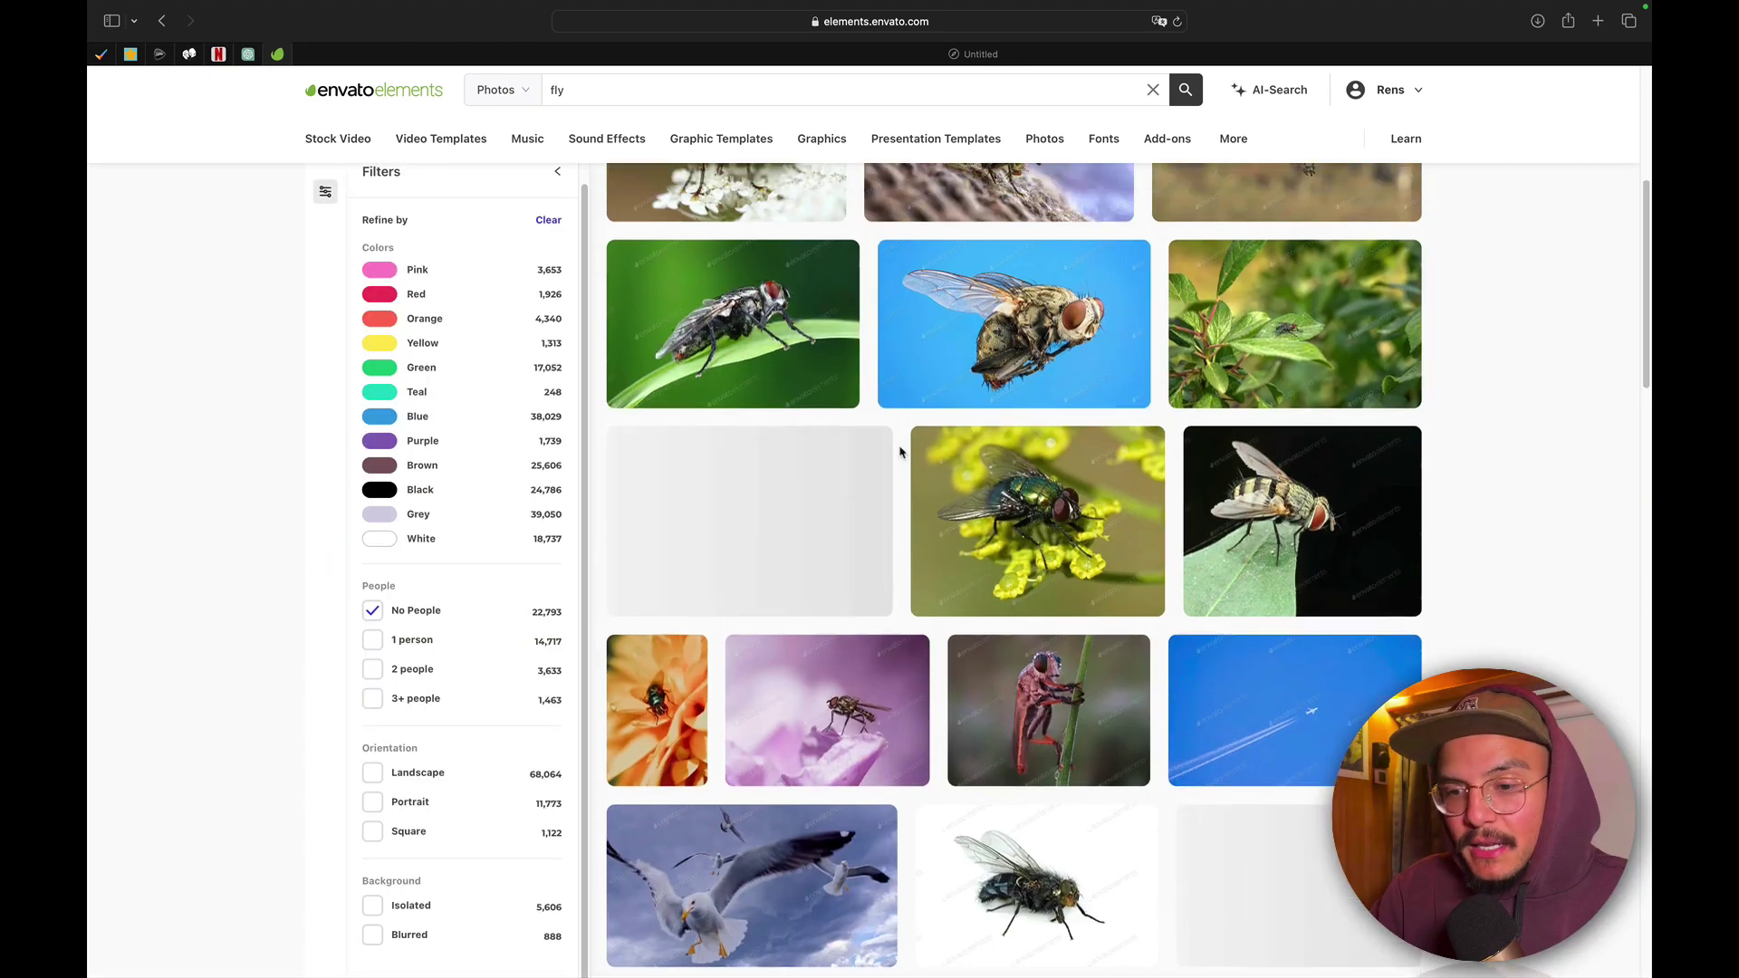
pyautogui.scroll(5, 902, 453)
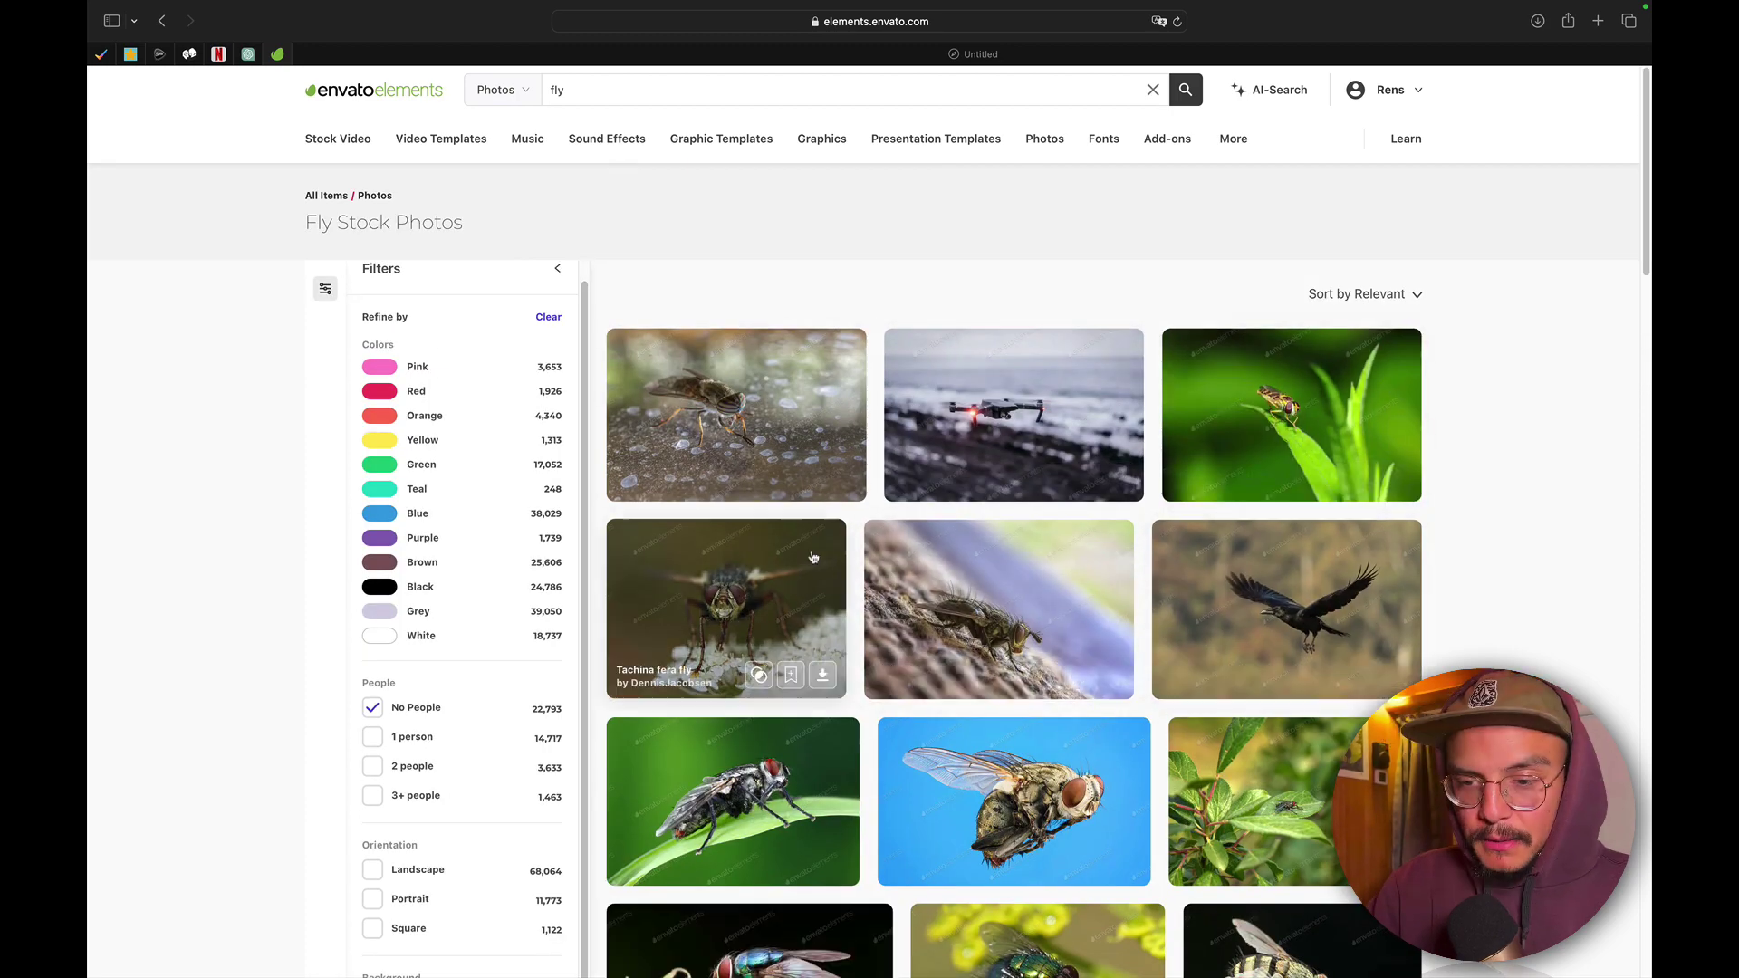
pyautogui.scroll(-3, 725, 625)
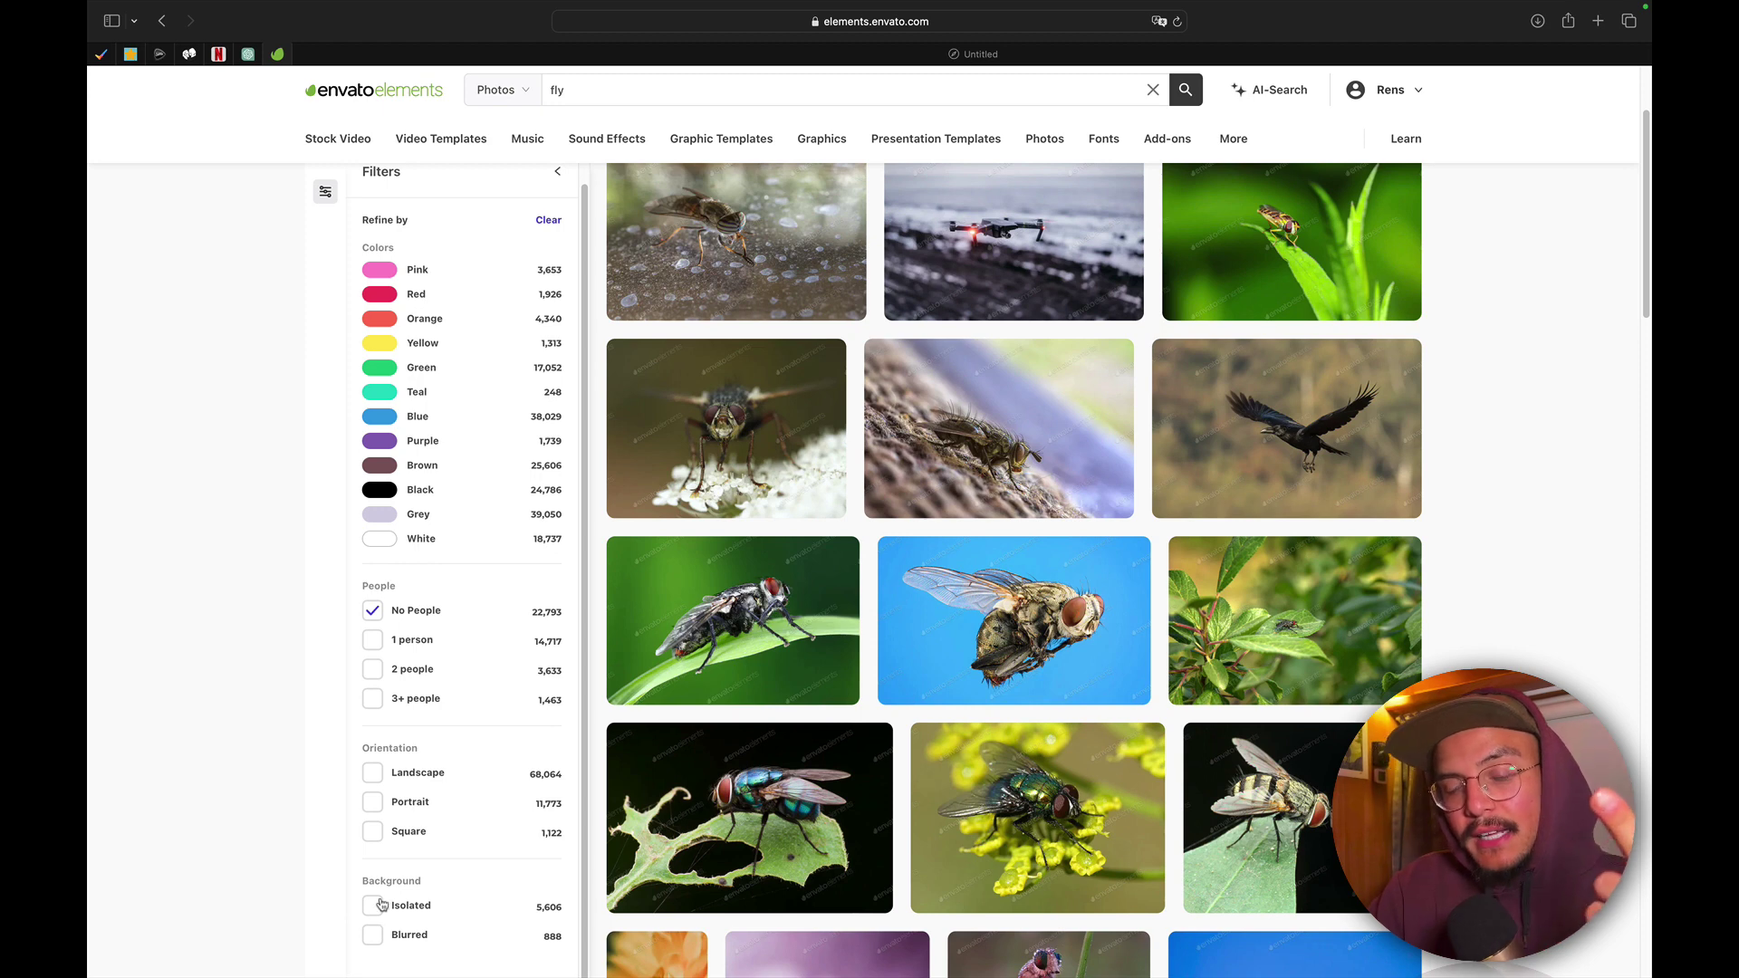
pyautogui.click(372, 905)
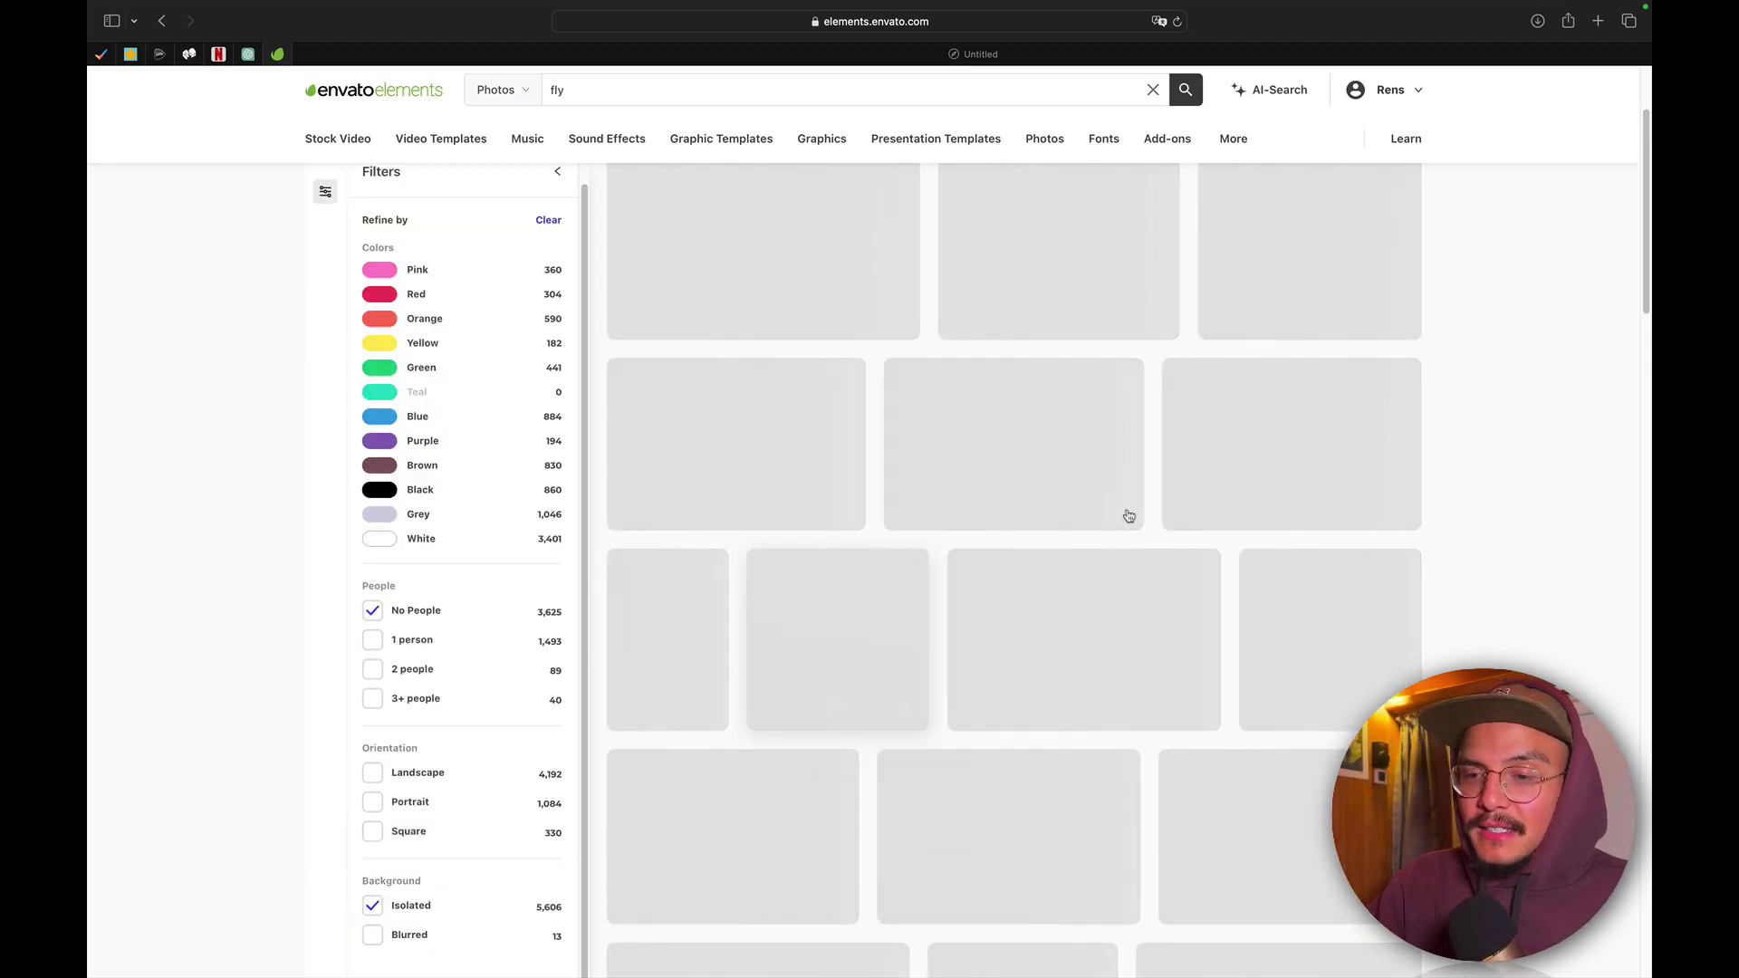
pyautogui.scroll(1, 1444, 508)
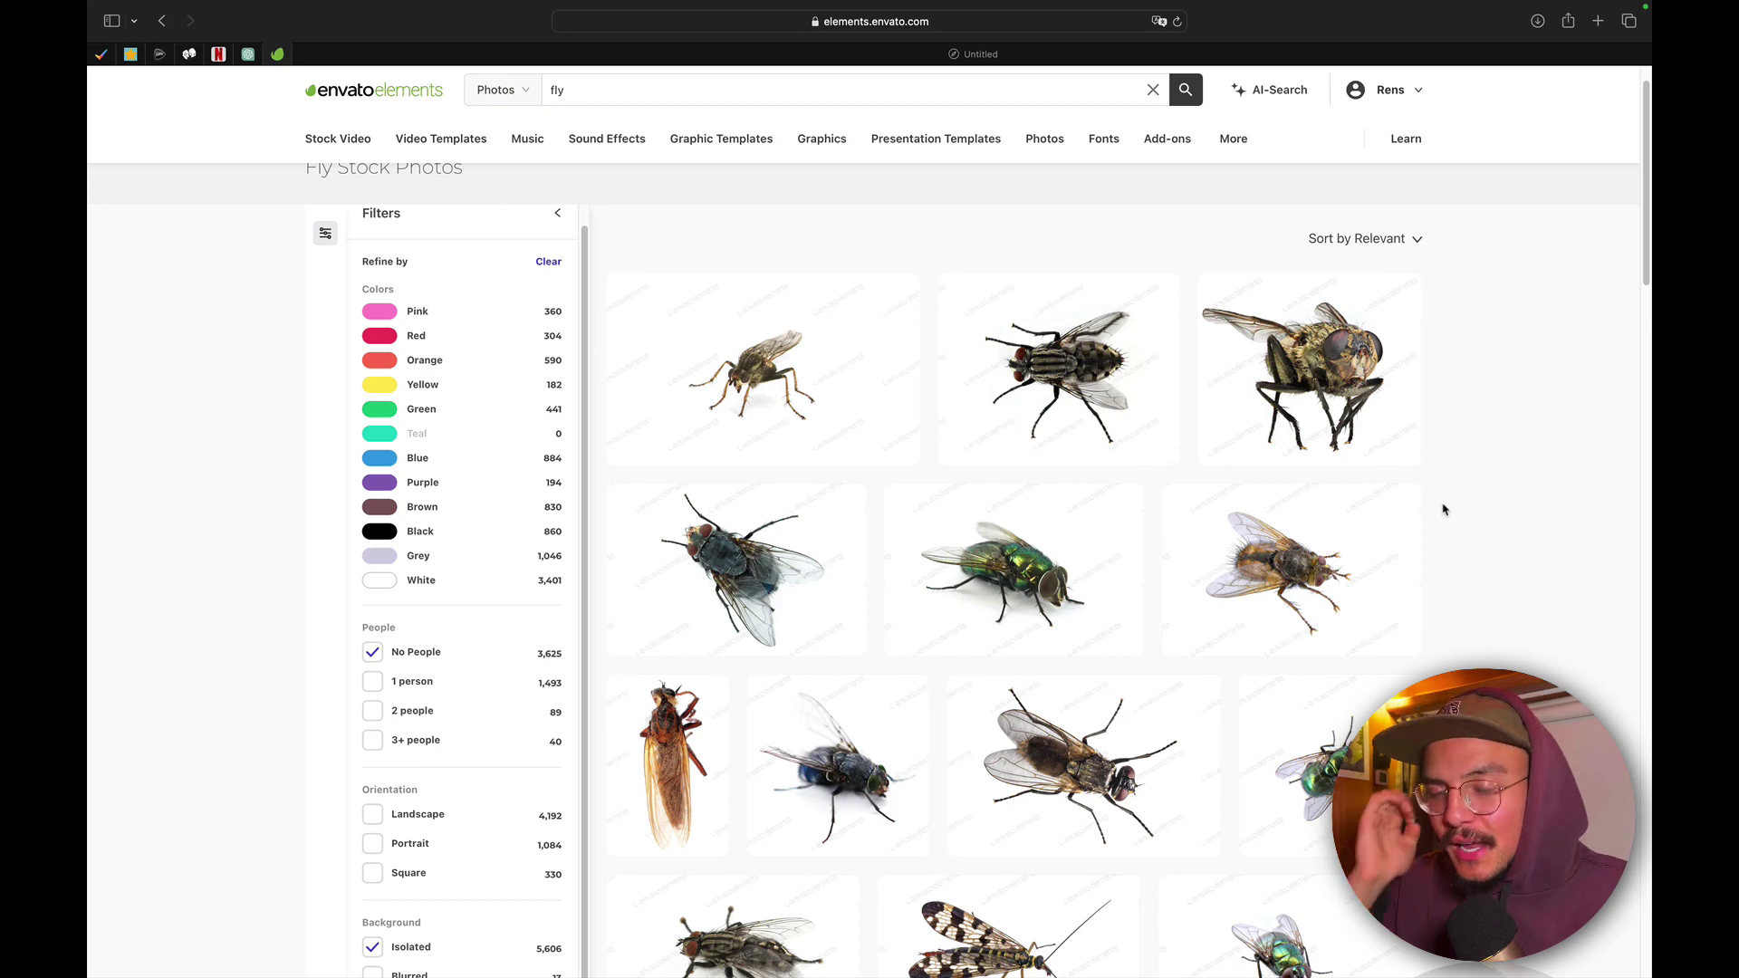
pyautogui.click(840, 97)
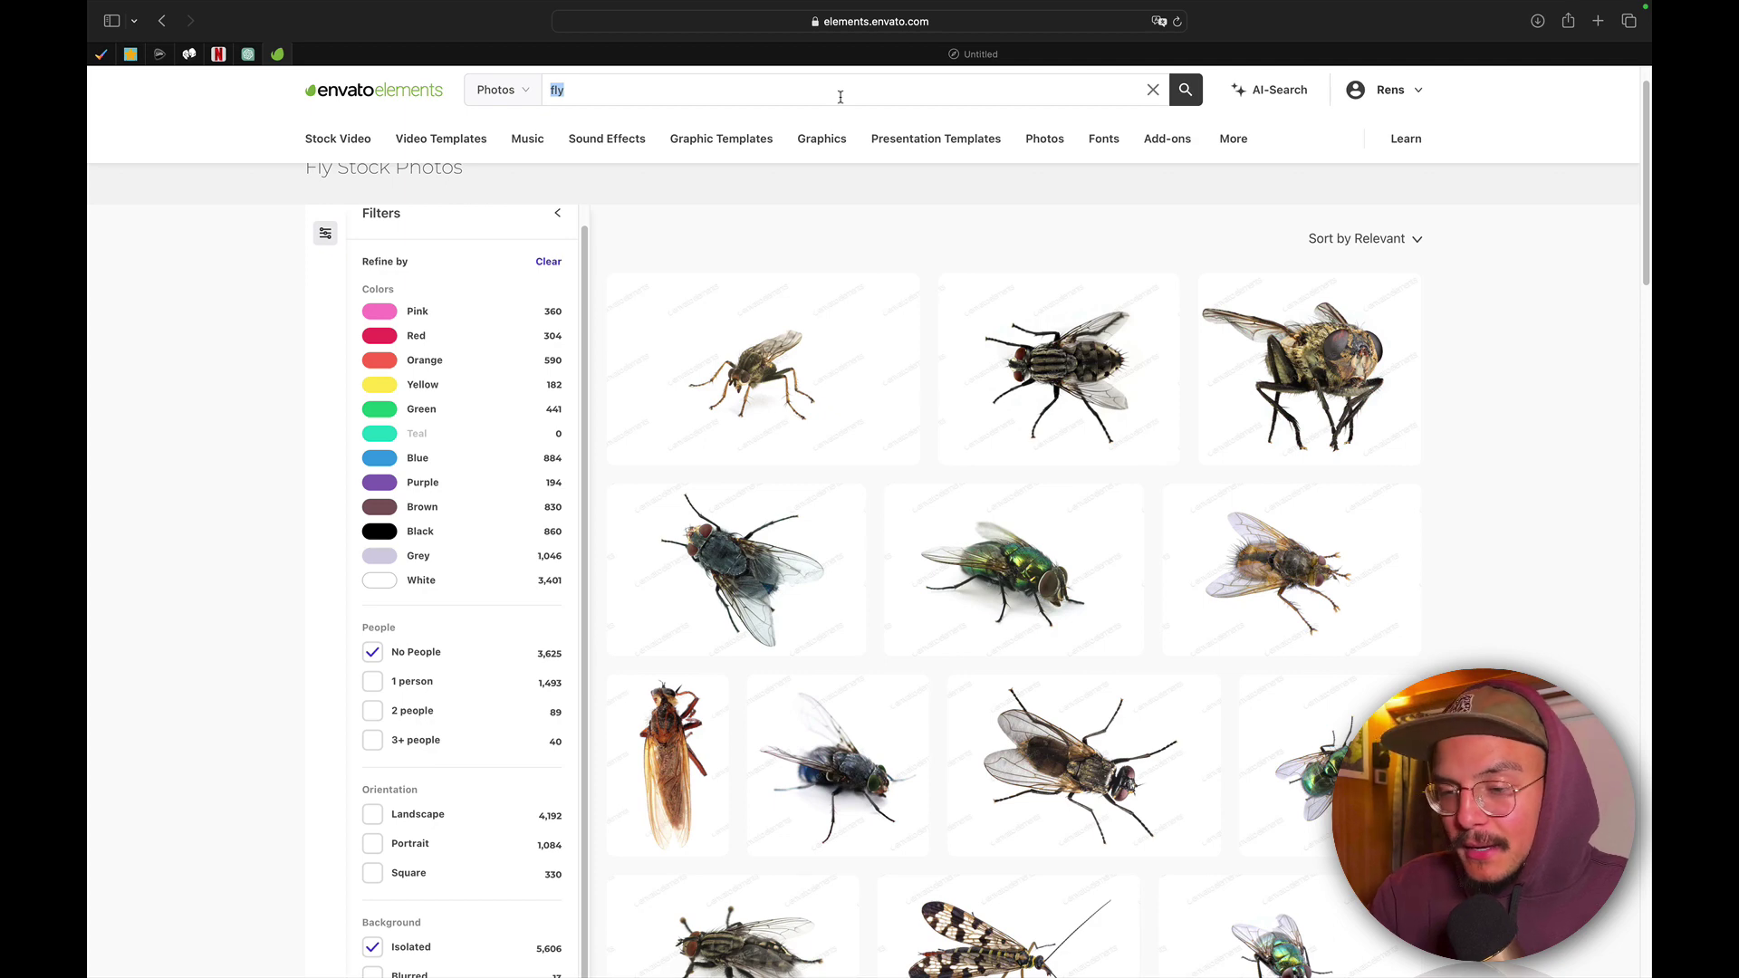
pyautogui.write('bear')
pyautogui.press('Return')
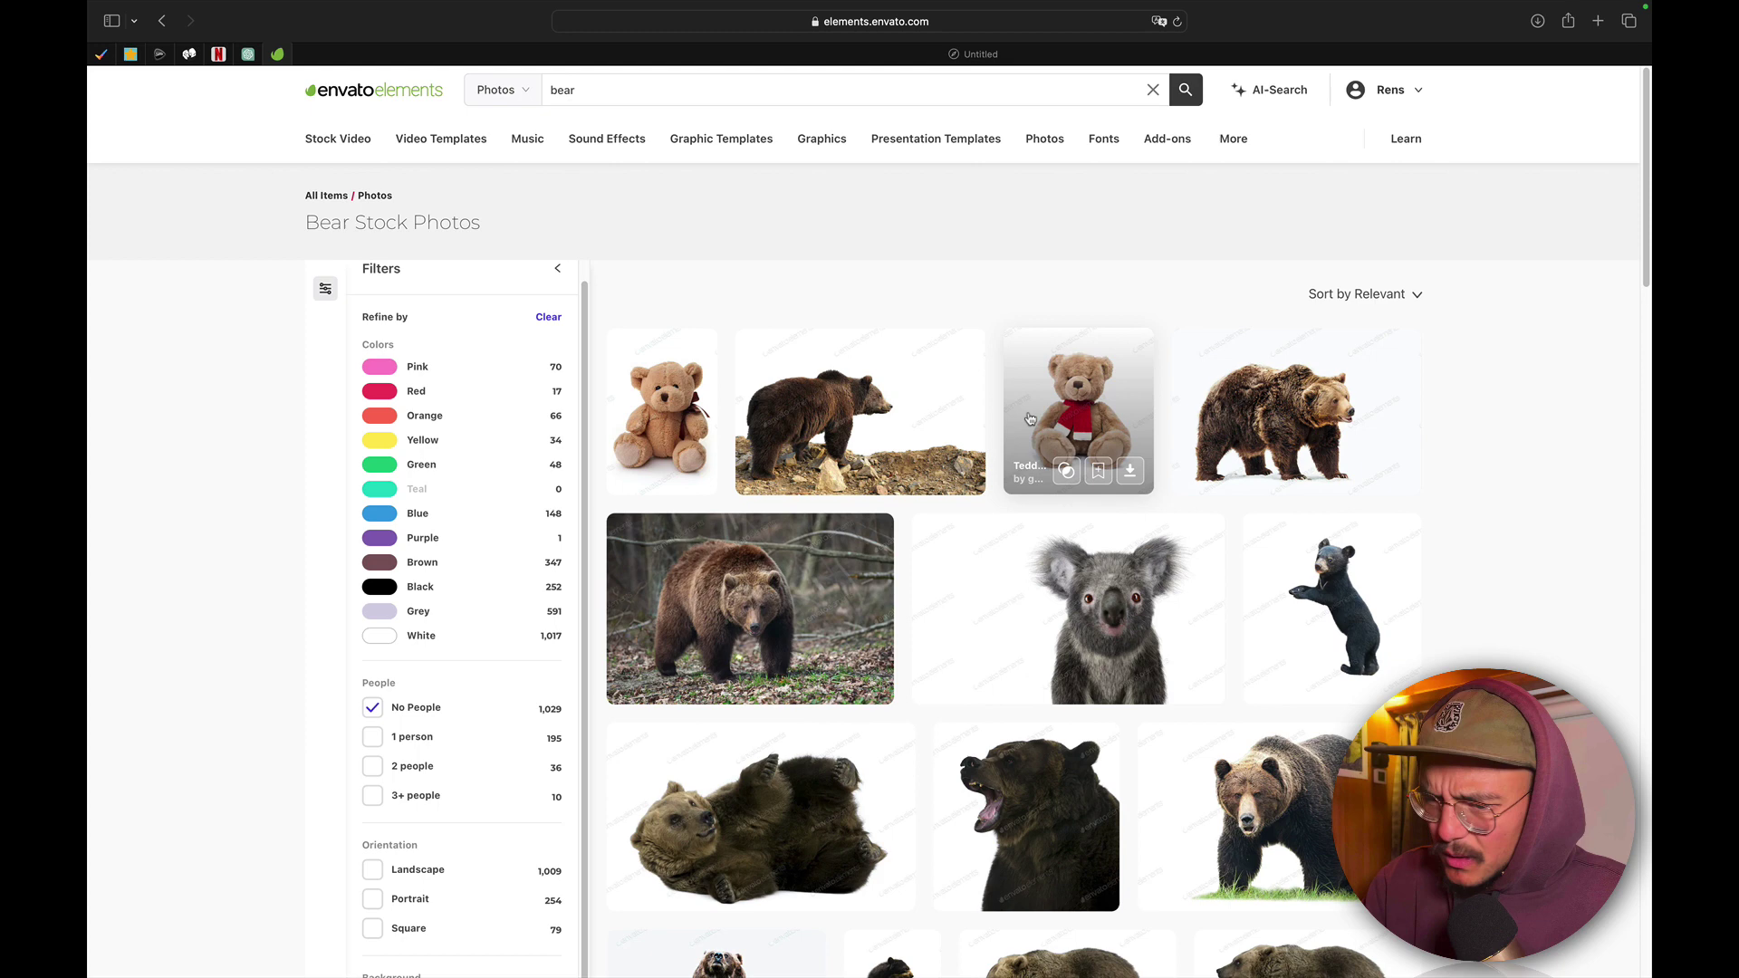
pyautogui.scroll(-2, 1030, 417)
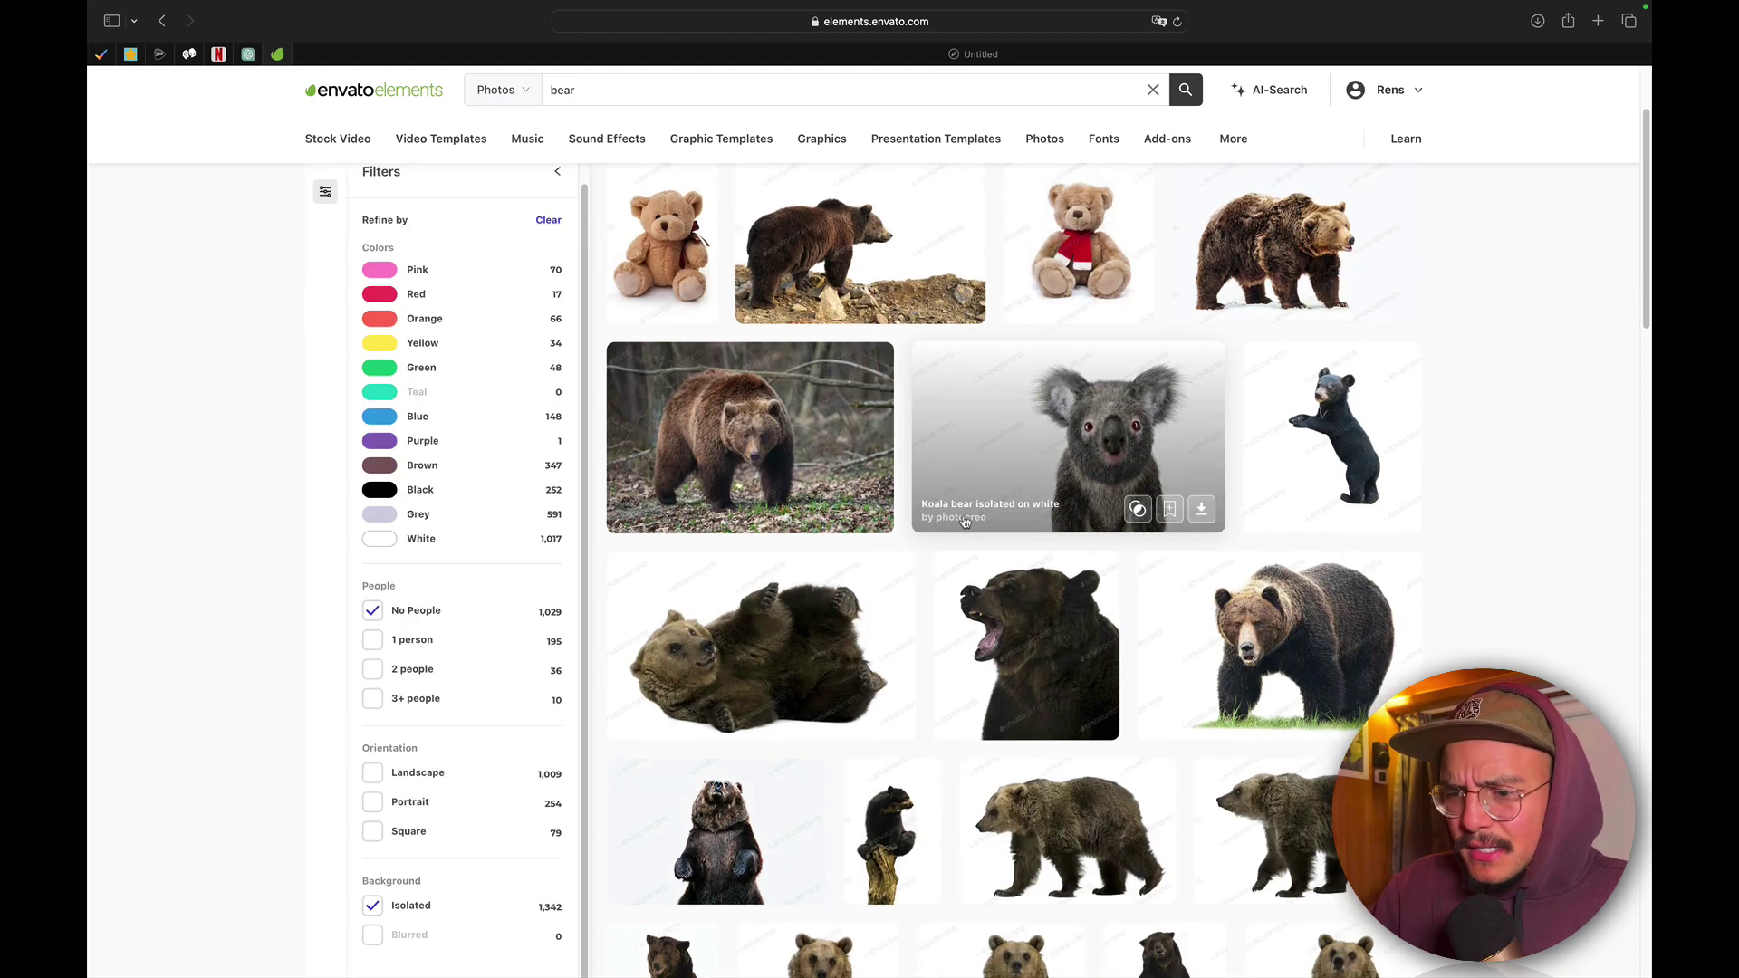
pyautogui.scroll(-1, 824, 725)
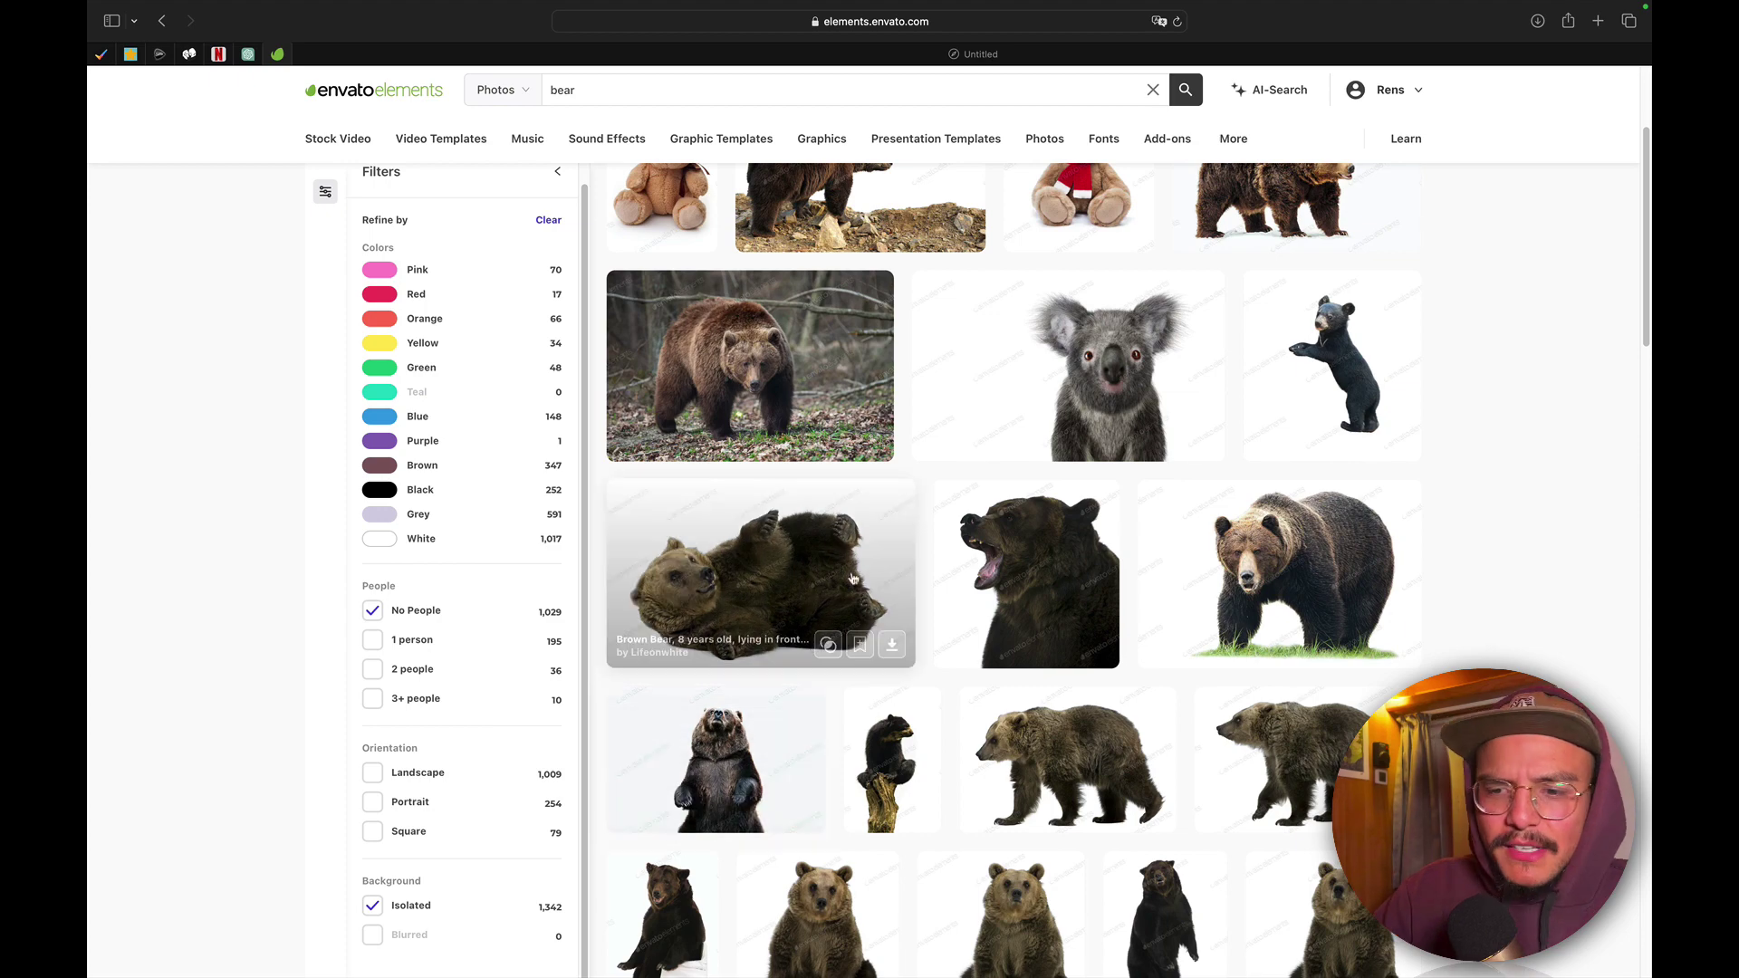
pyautogui.scroll(-3, 869, 584)
pyautogui.scroll(-5, 951, 598)
pyautogui.scroll(-3, 1042, 611)
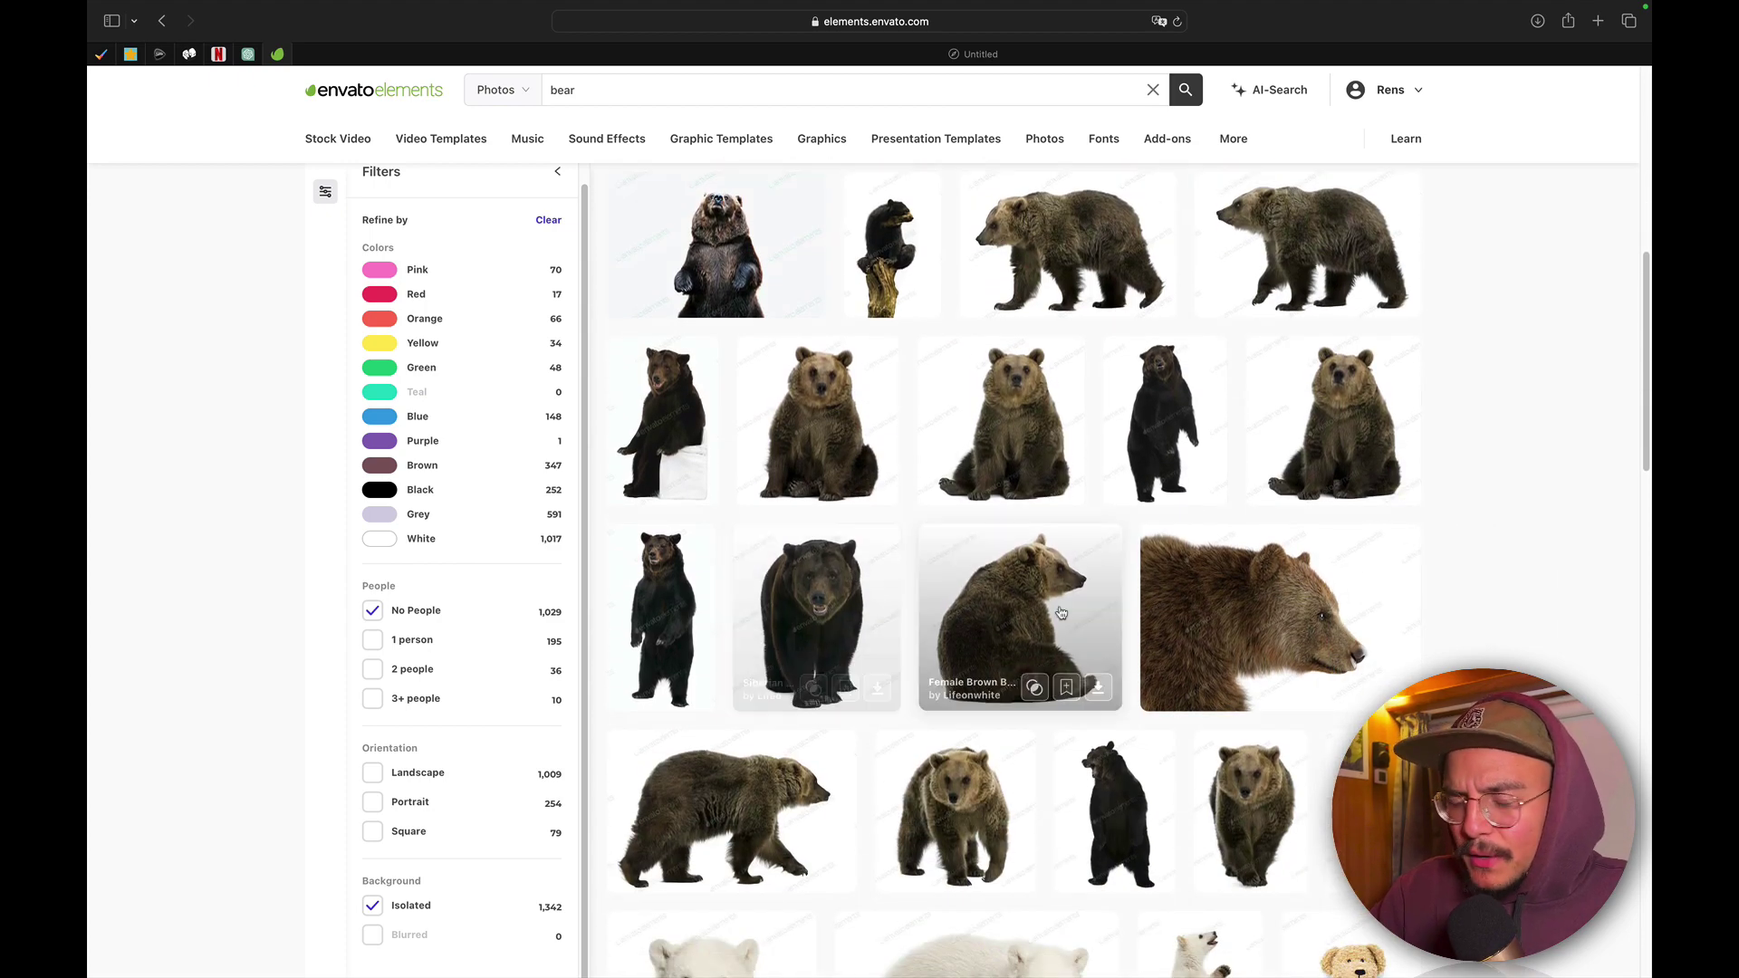
pyautogui.scroll(-3, 1061, 614)
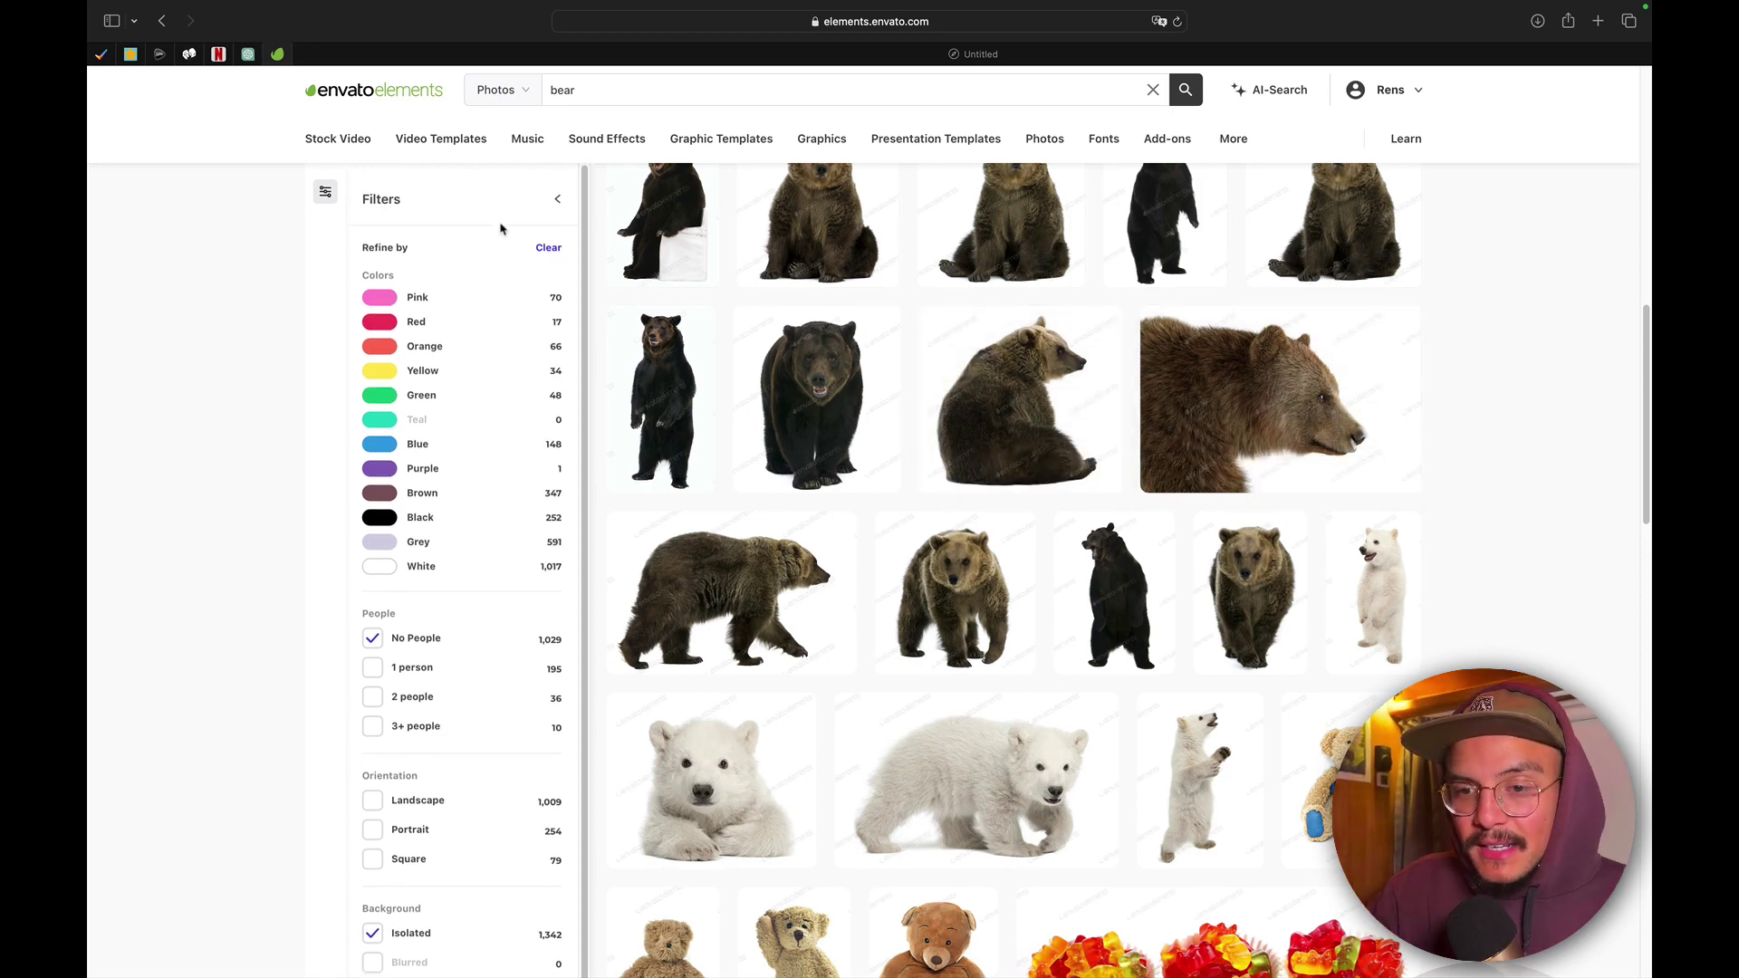
pyautogui.scroll(-1, 815, 281)
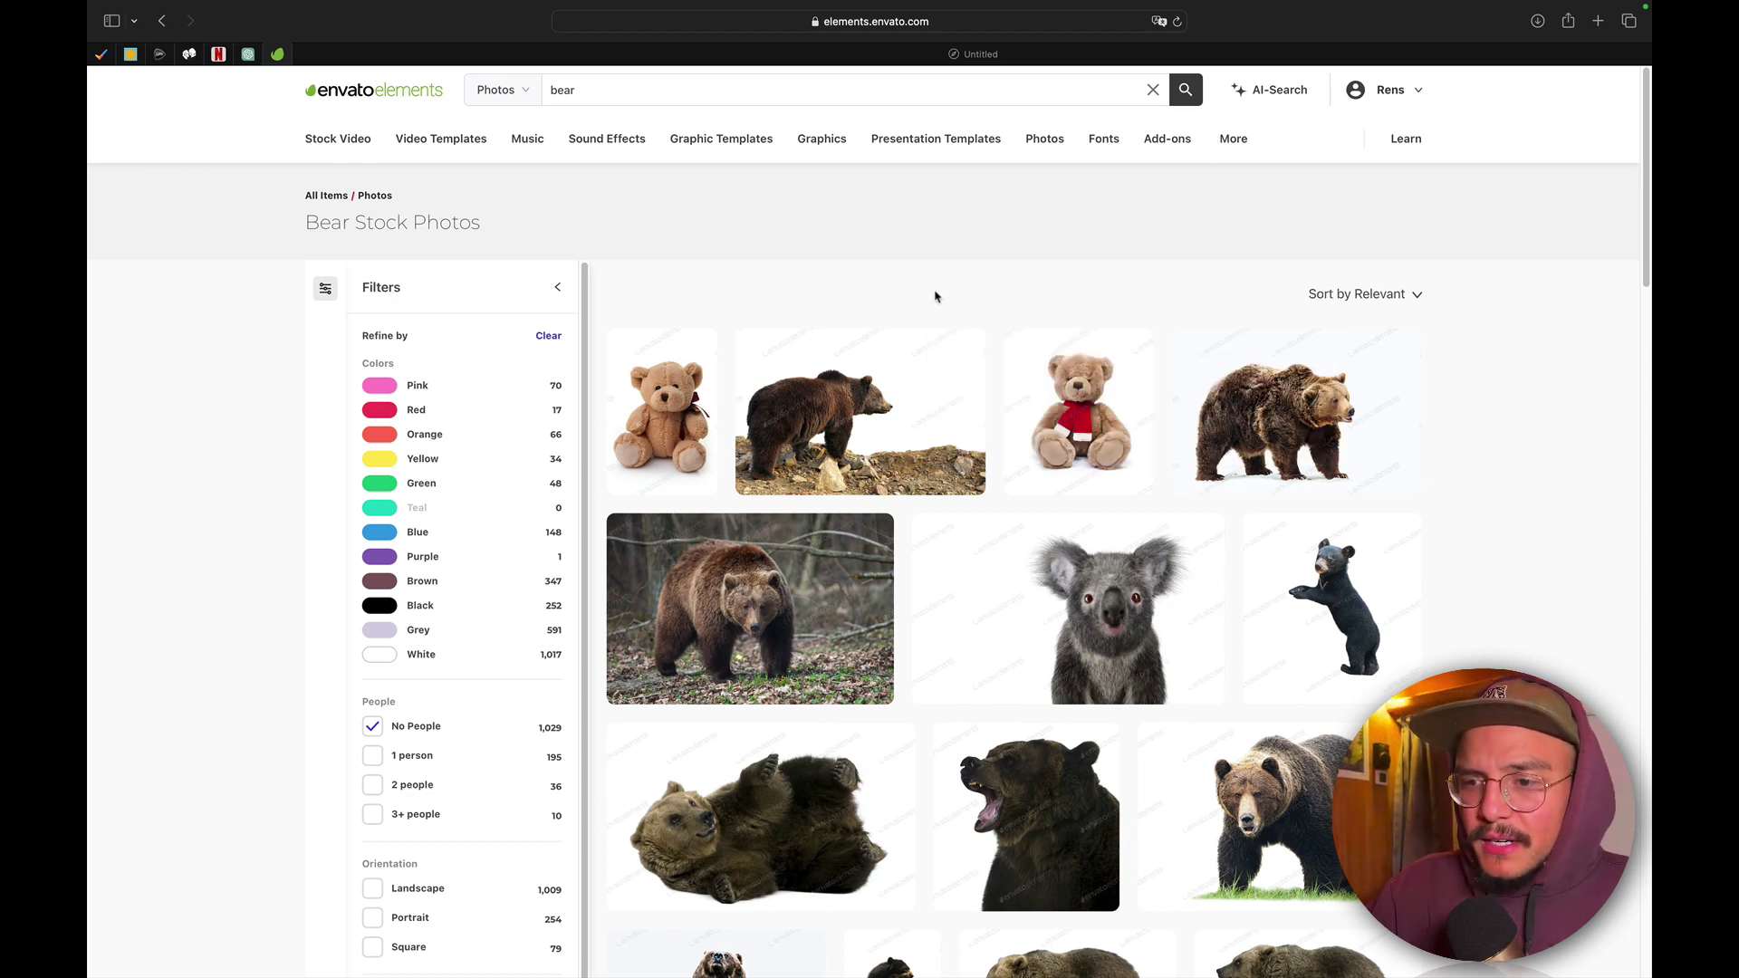
# Switch to 3D objects and search for 'ice', fixing the misspelled term.
pyautogui.moveTo(1232, 138)
pyautogui.click(988, 288)
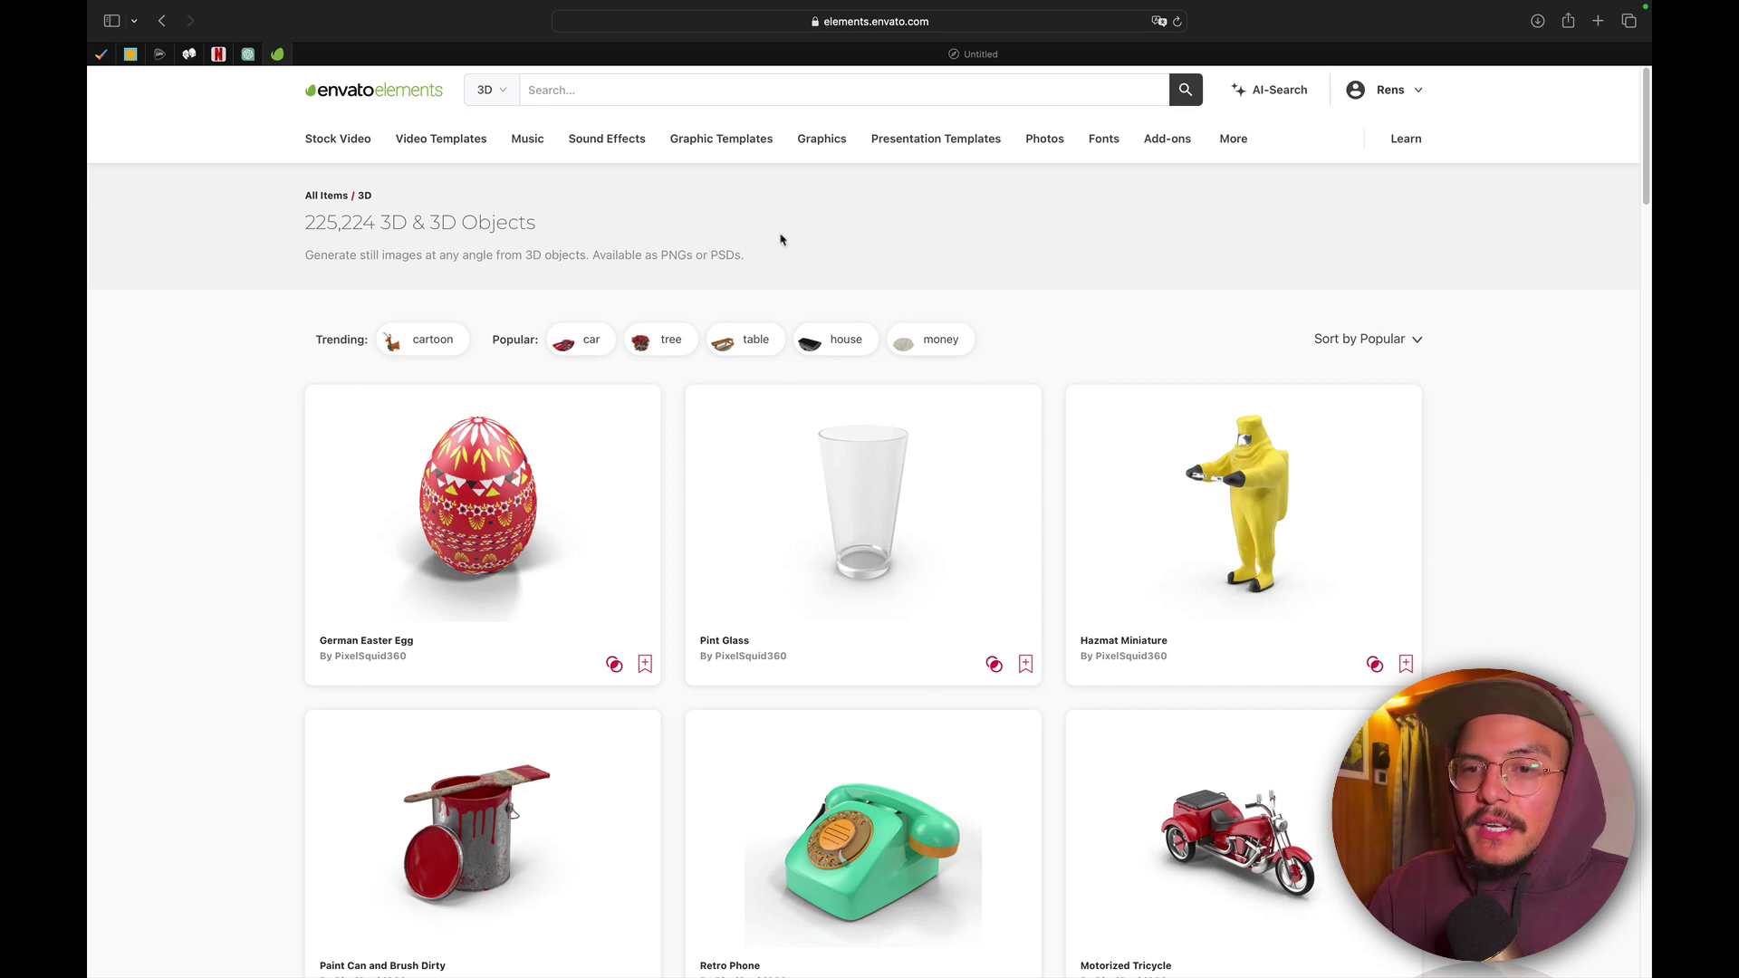
pyautogui.scroll(-3, 908, 222)
pyautogui.scroll(3, 908, 222)
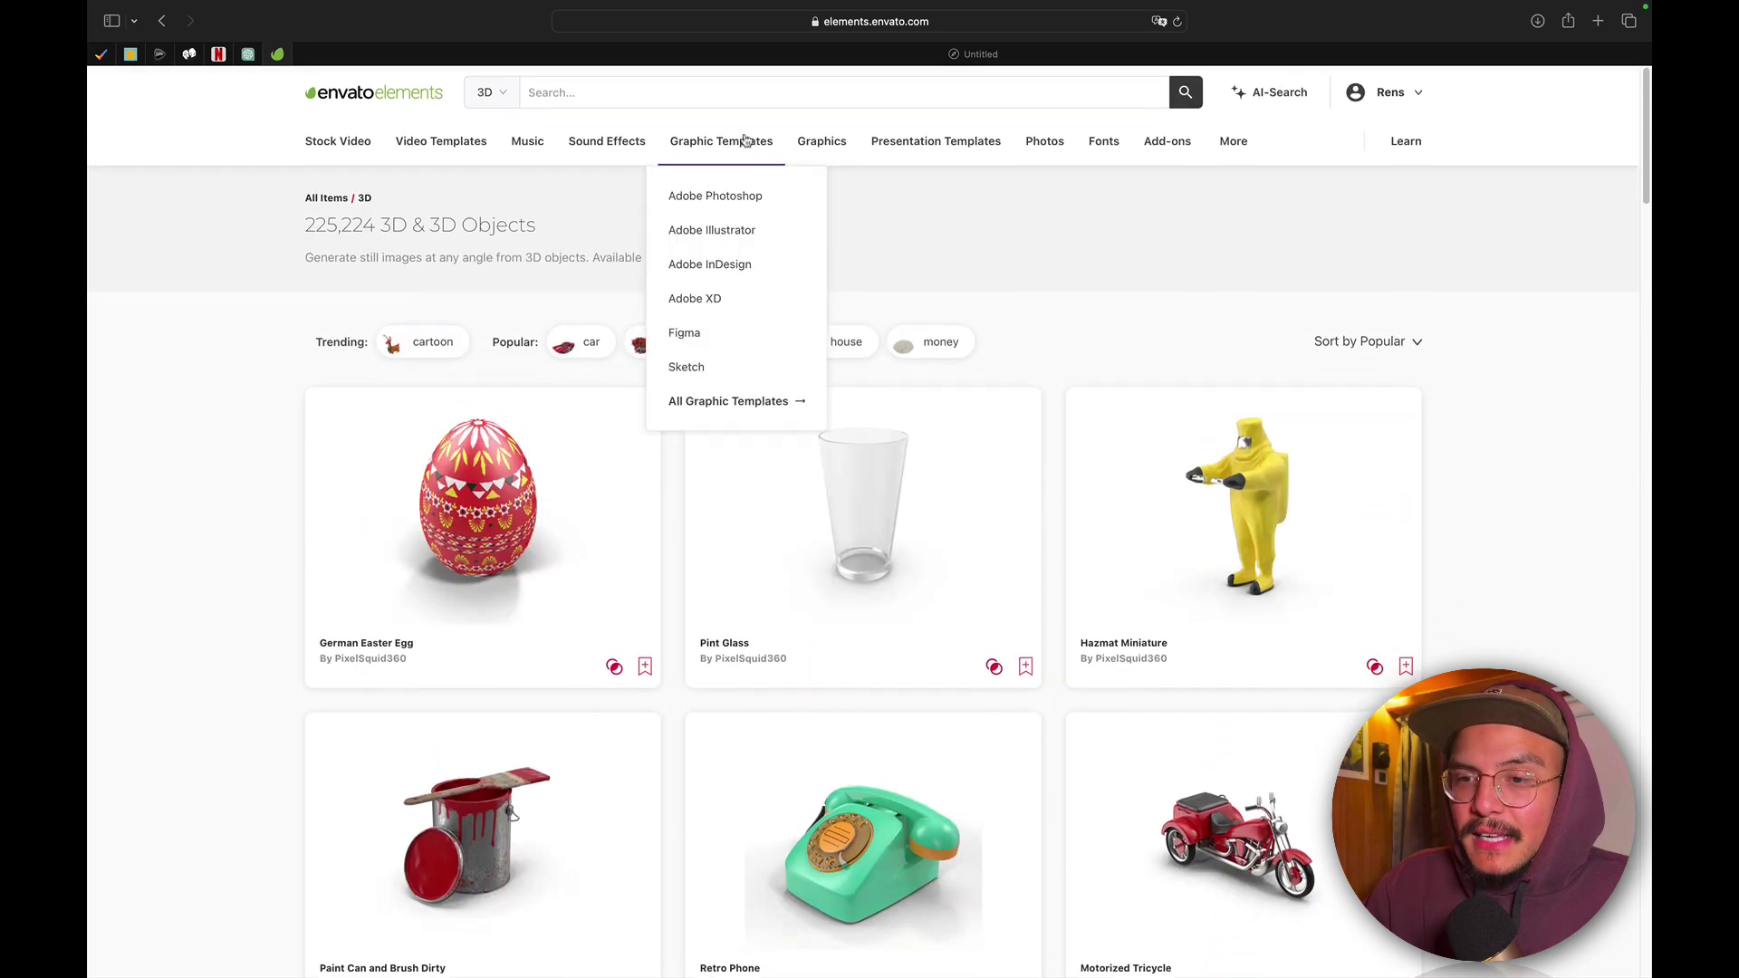
pyautogui.click(758, 95)
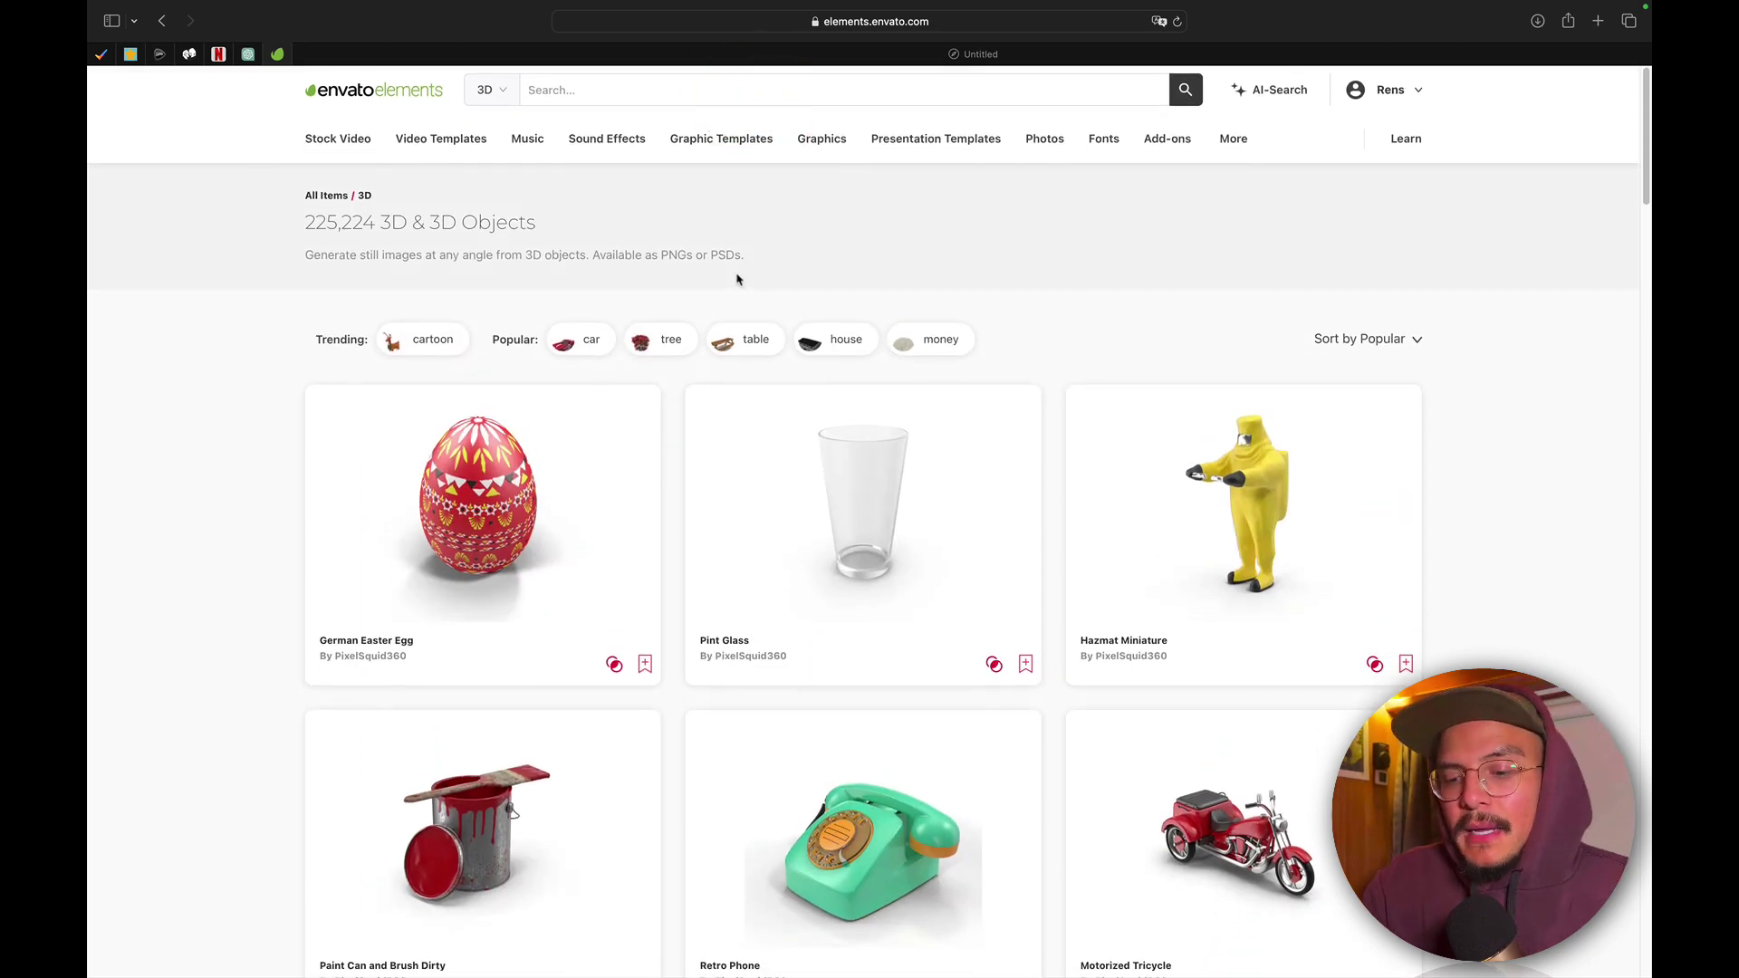
pyautogui.write('icve')
pyautogui.press('Return')
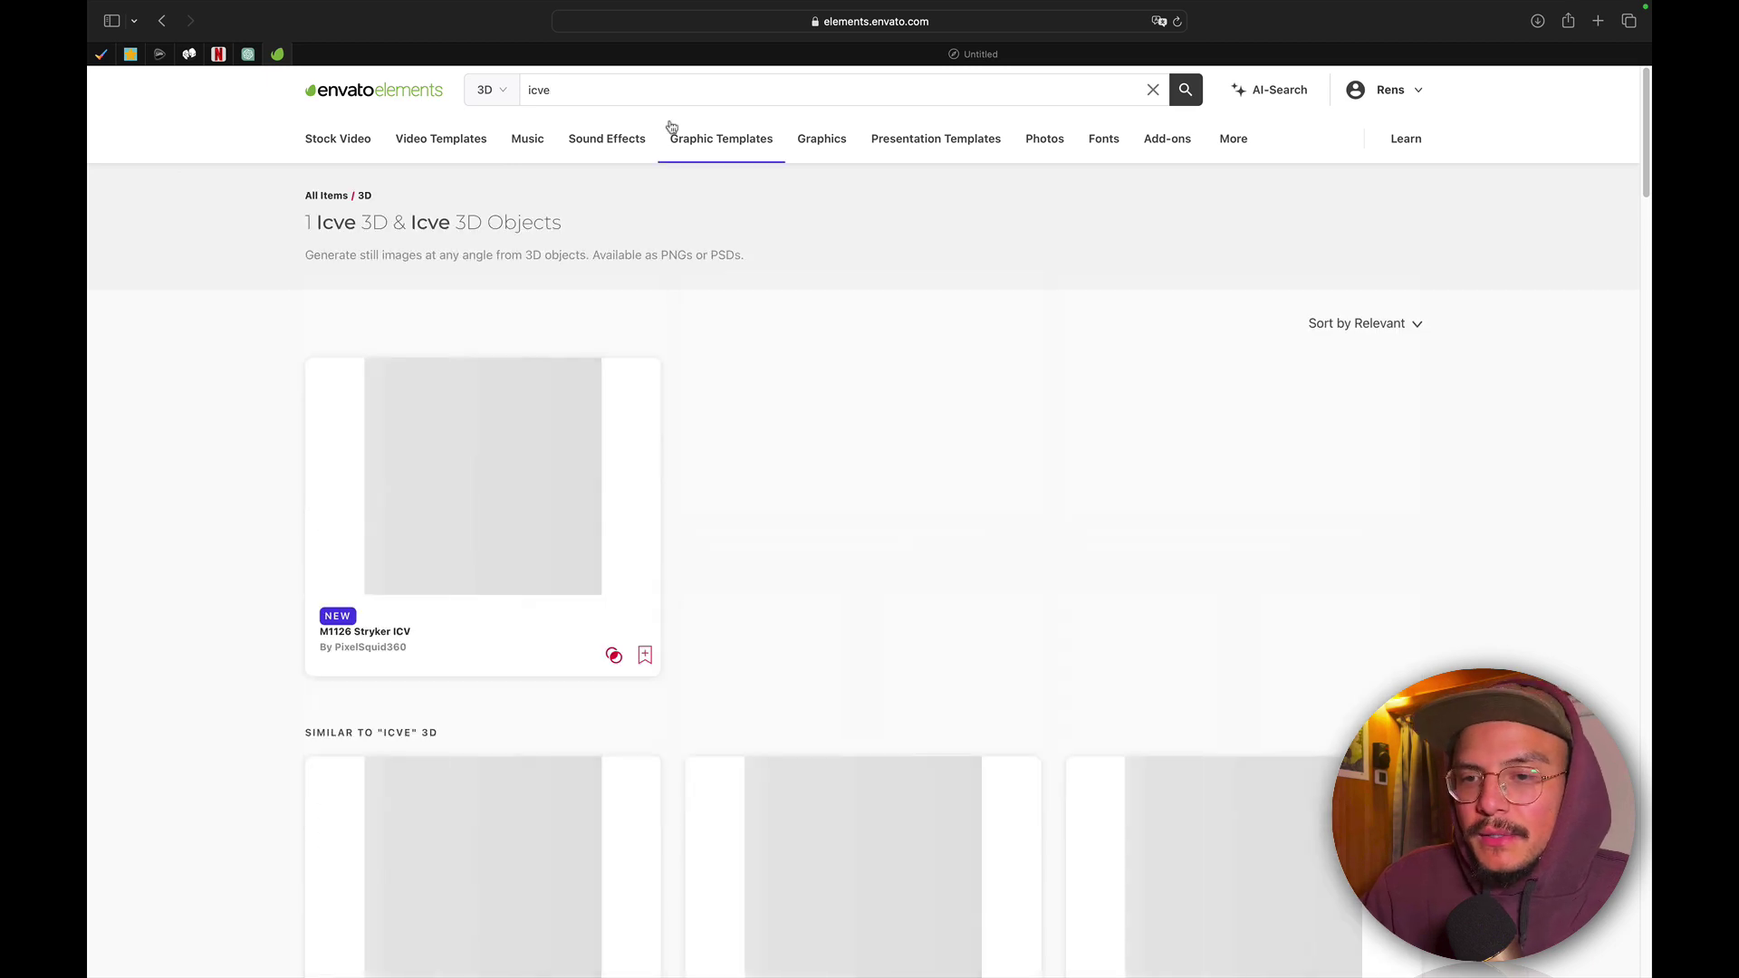
pyautogui.press('BackSpace')
pyautogui.press('BackSpace')
pyautogui.write('e')
pyautogui.press('Return')
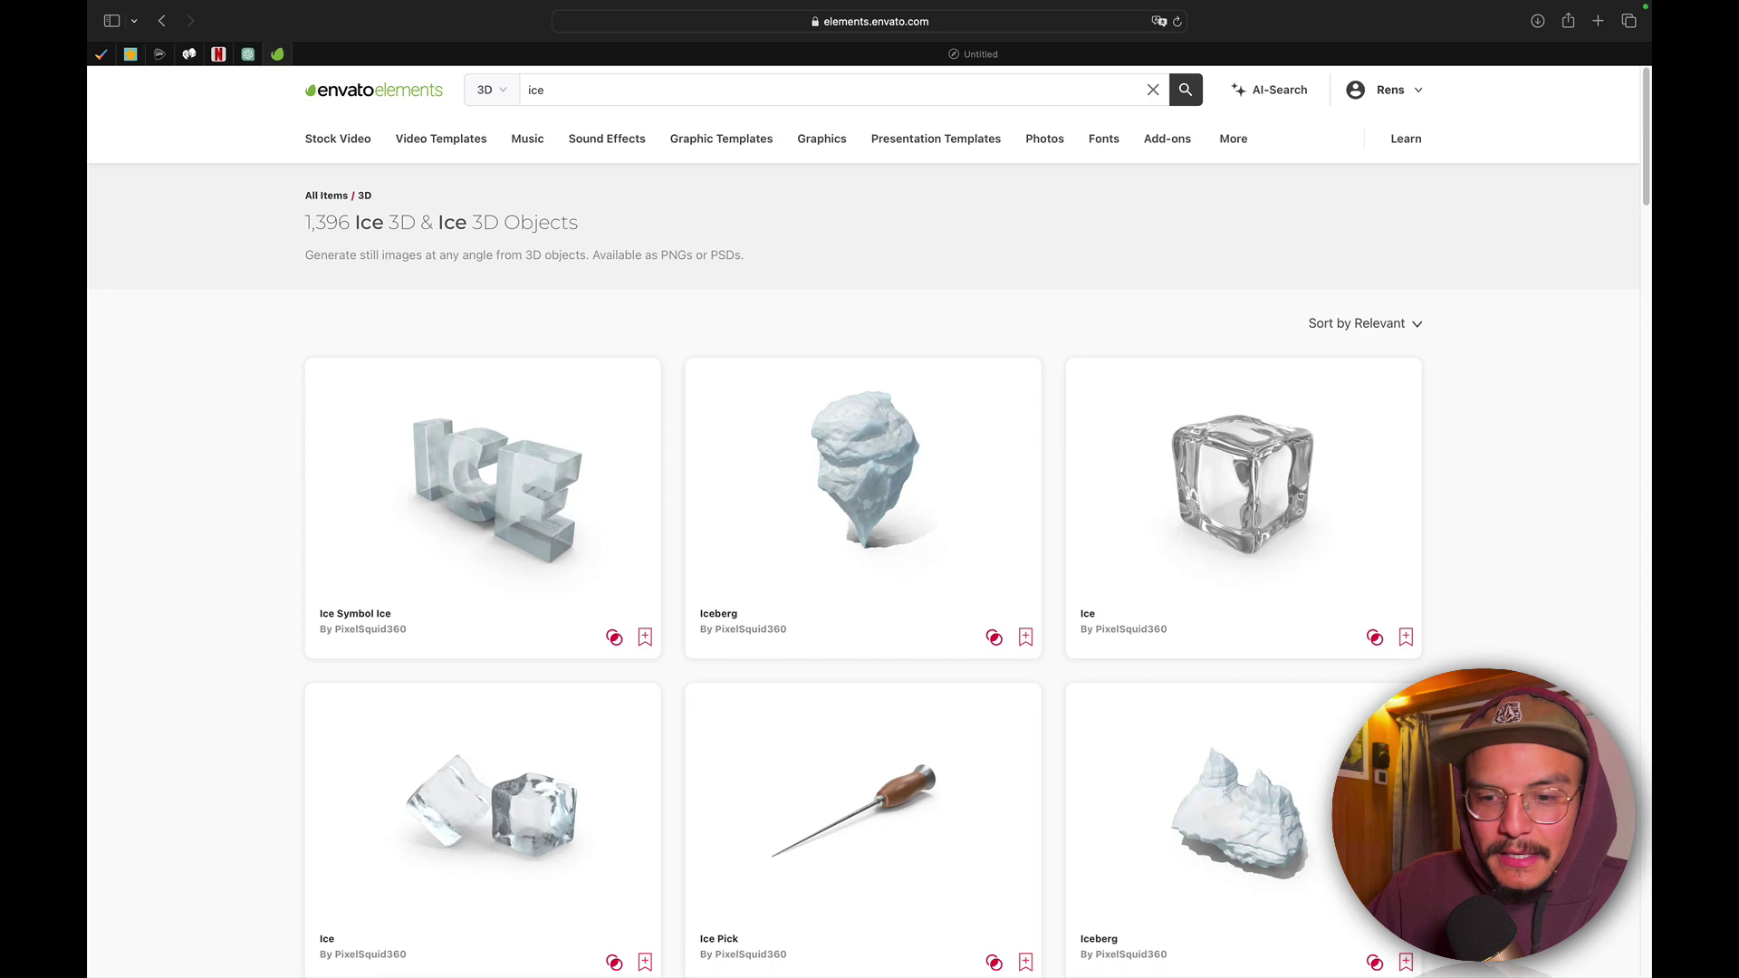
# Scroll down the ice results until the Ice Heart models are visible.
pyautogui.scroll(-2, 454, 676)
pyautogui.scroll(-8, 454, 675)
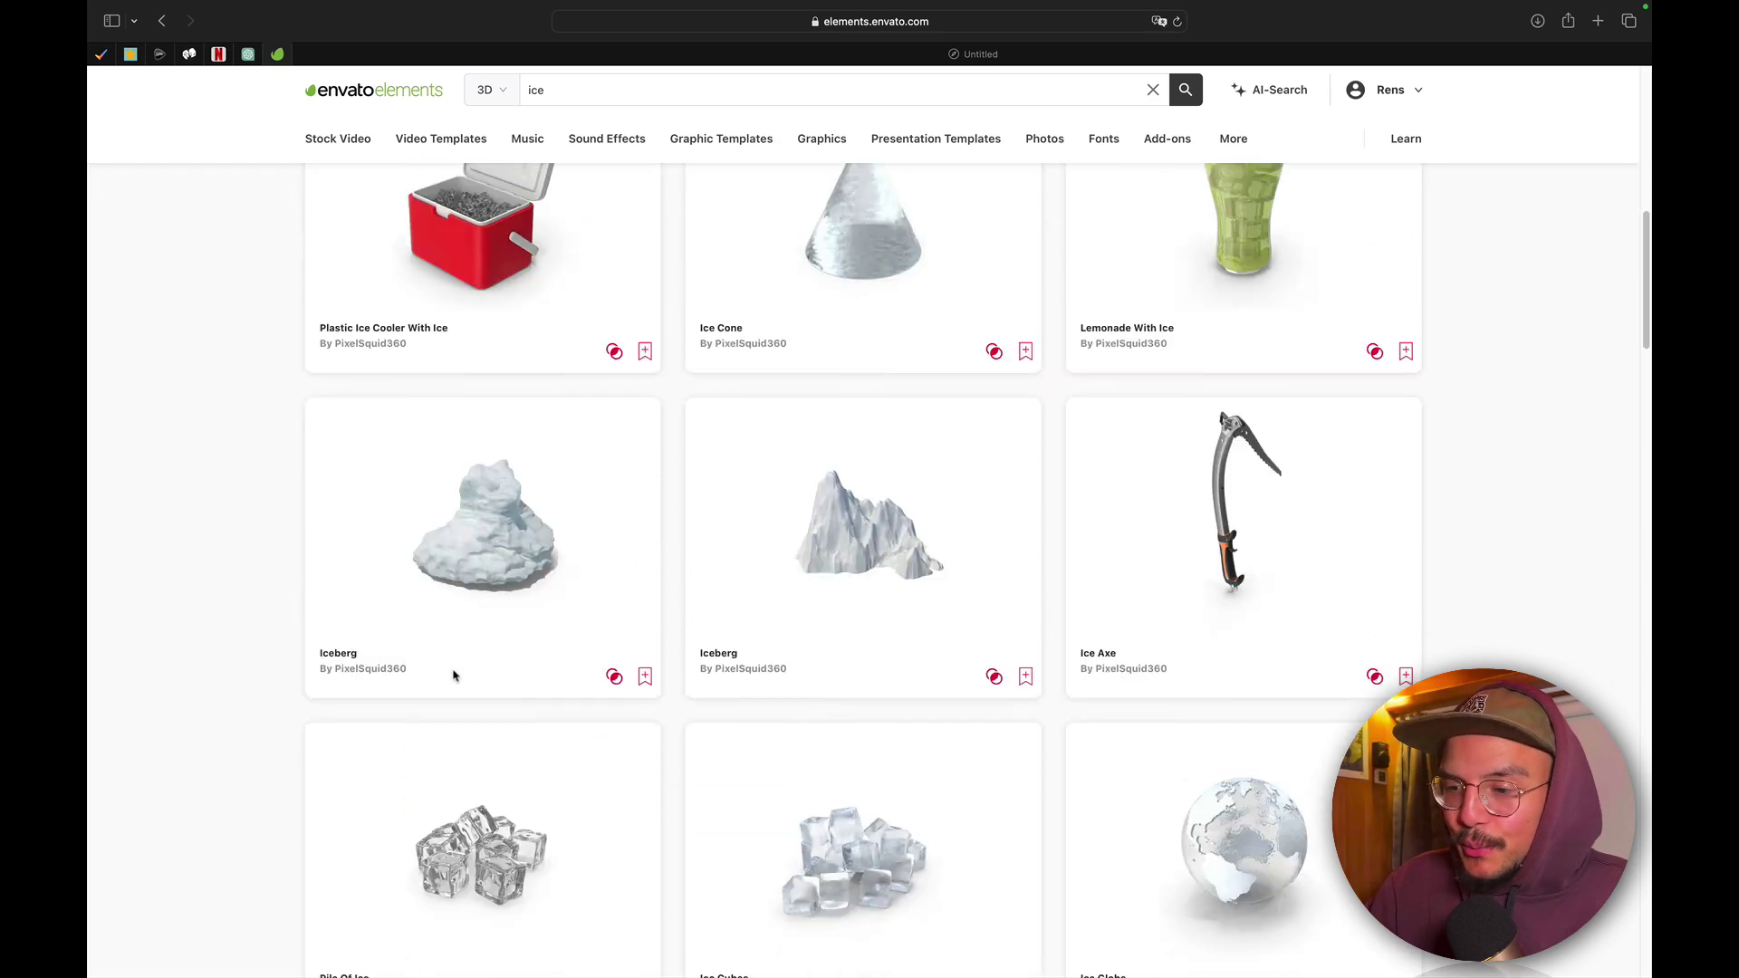
pyautogui.scroll(2, 454, 677)
pyautogui.scroll(-2, 730, 757)
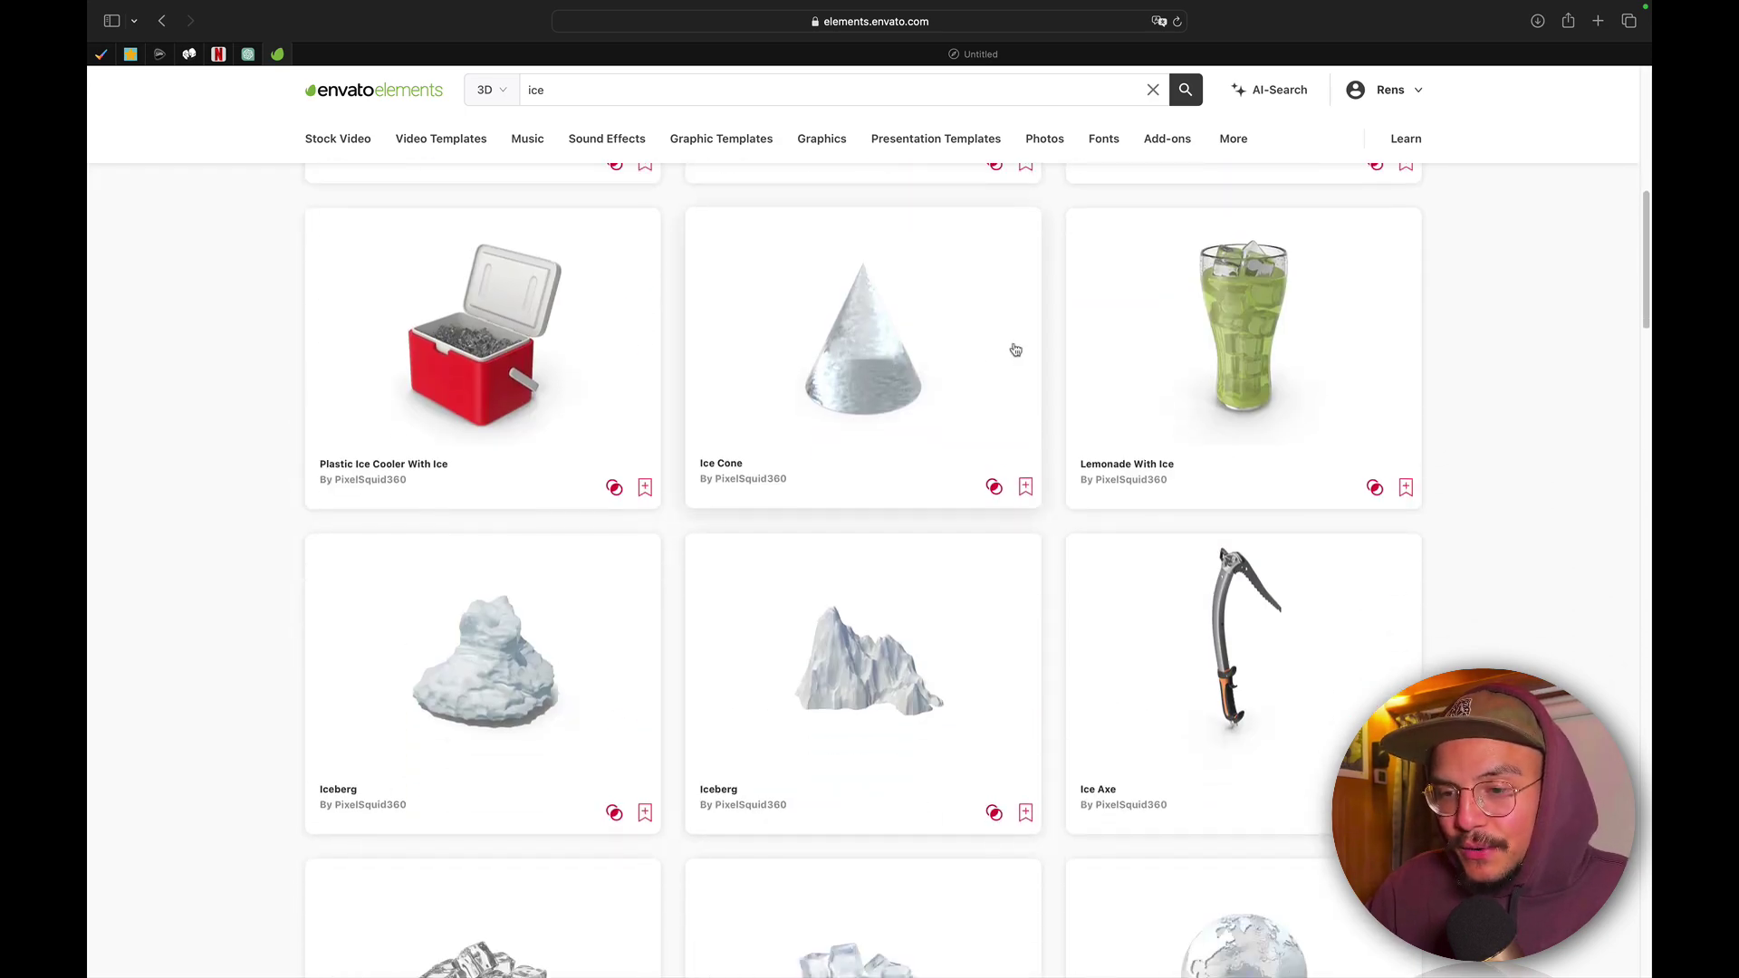
pyautogui.scroll(-7, 804, 416)
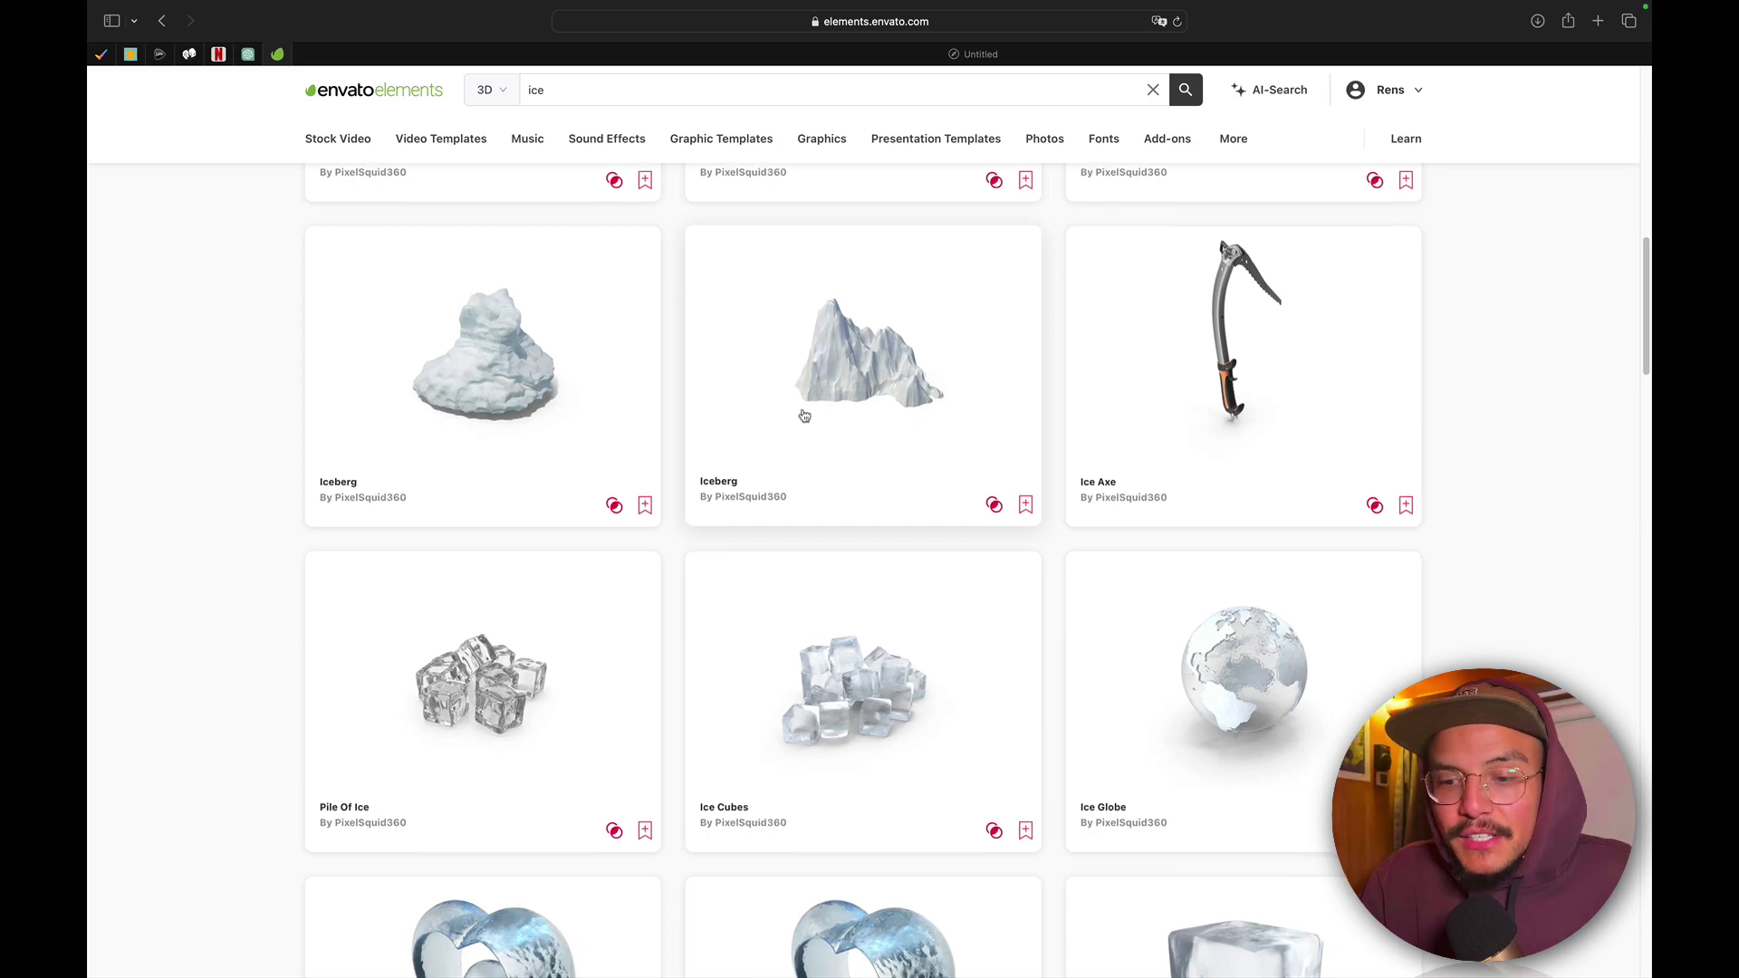
pyautogui.scroll(-5, 804, 416)
pyautogui.scroll(-10, 804, 416)
pyautogui.scroll(-3, 802, 412)
pyautogui.scroll(-3, 802, 412)
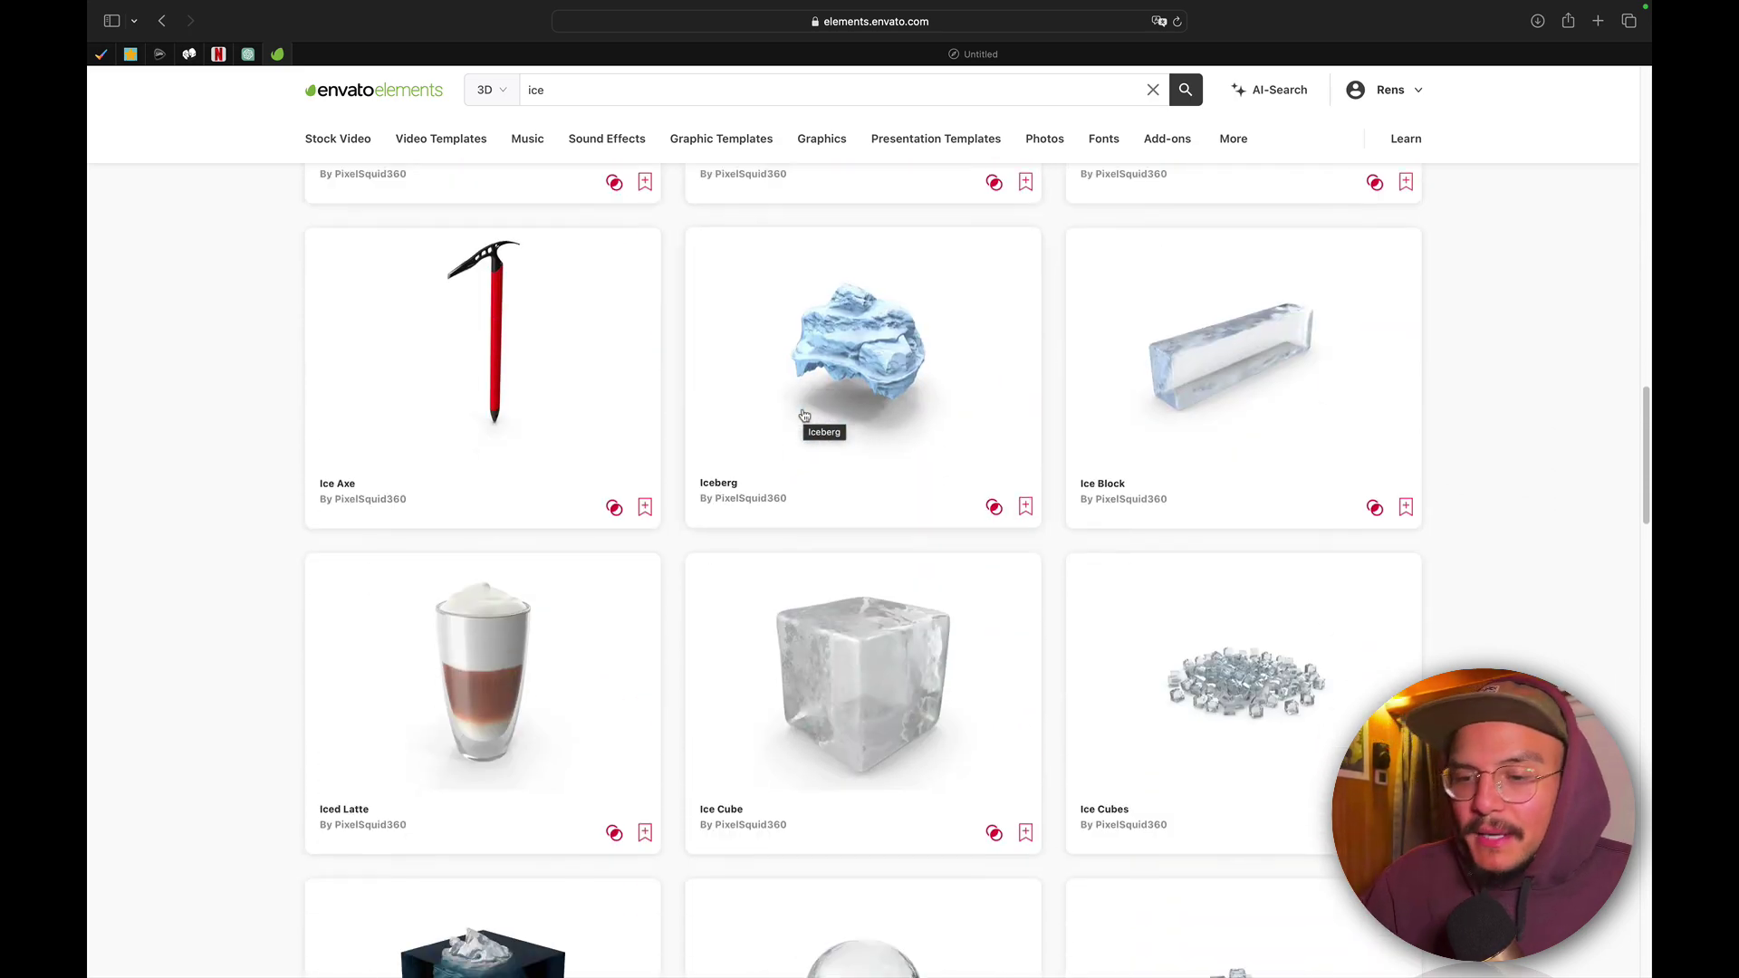
pyautogui.scroll(-5, 780, 933)
pyautogui.scroll(-2, 897, 544)
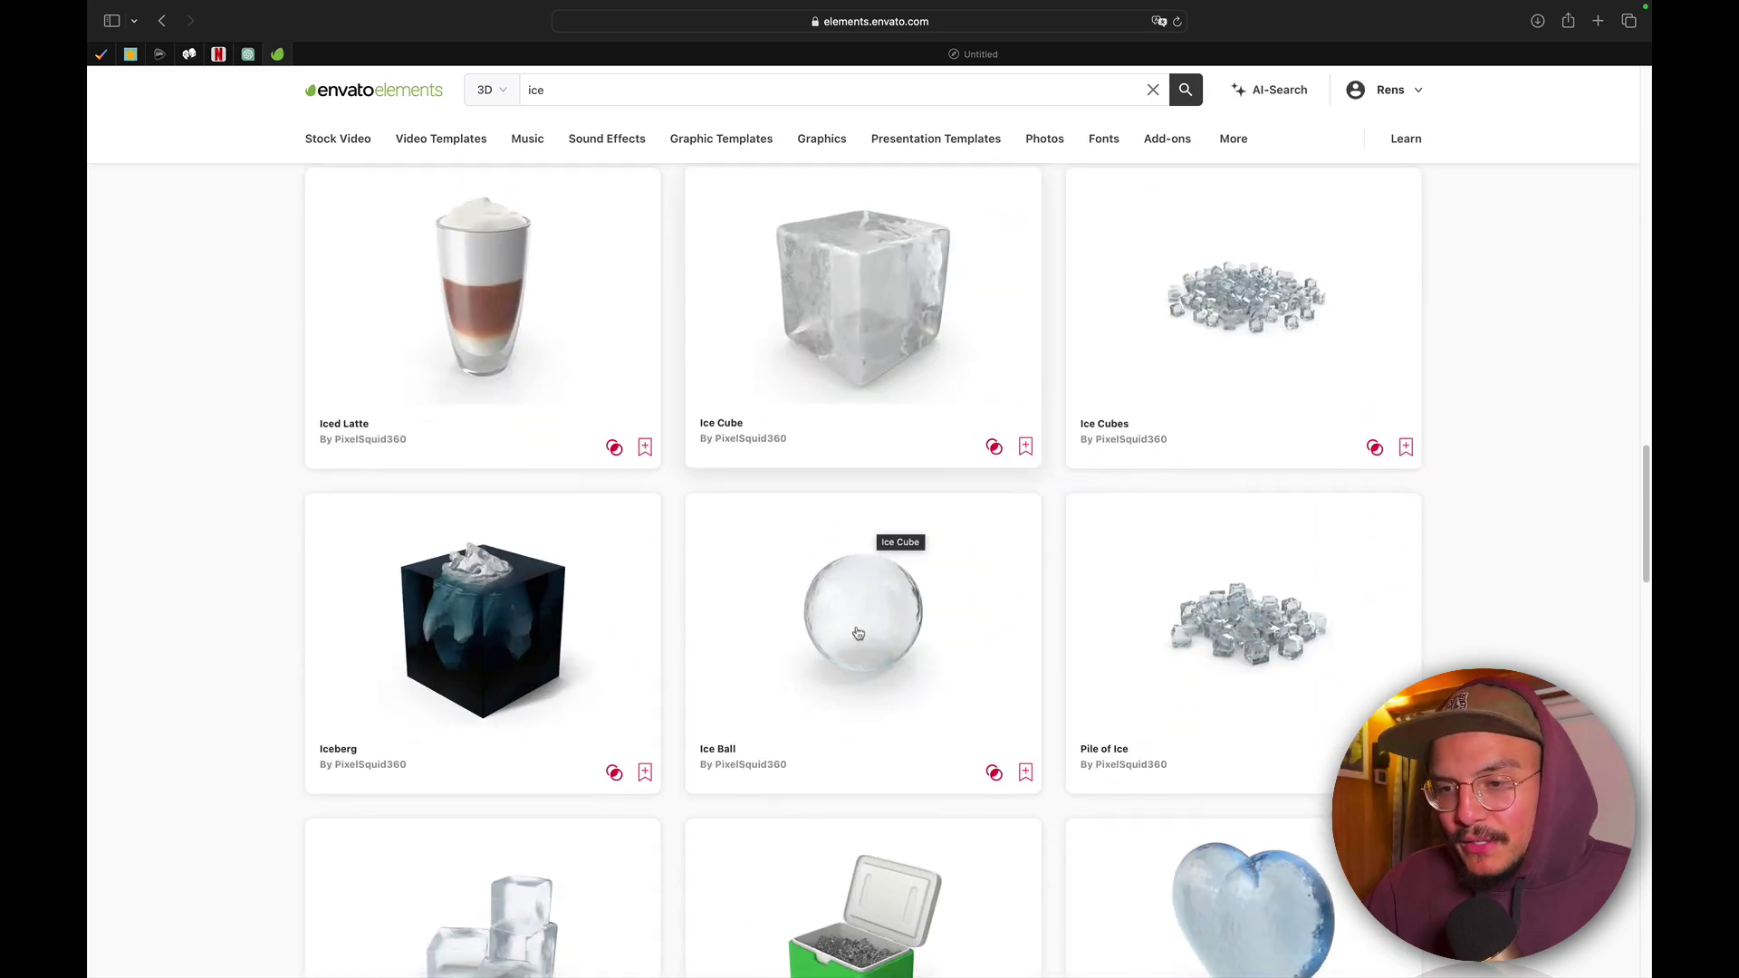
pyautogui.scroll(-1, 858, 633)
pyautogui.scroll(-4, 858, 633)
pyautogui.scroll(-3, 856, 634)
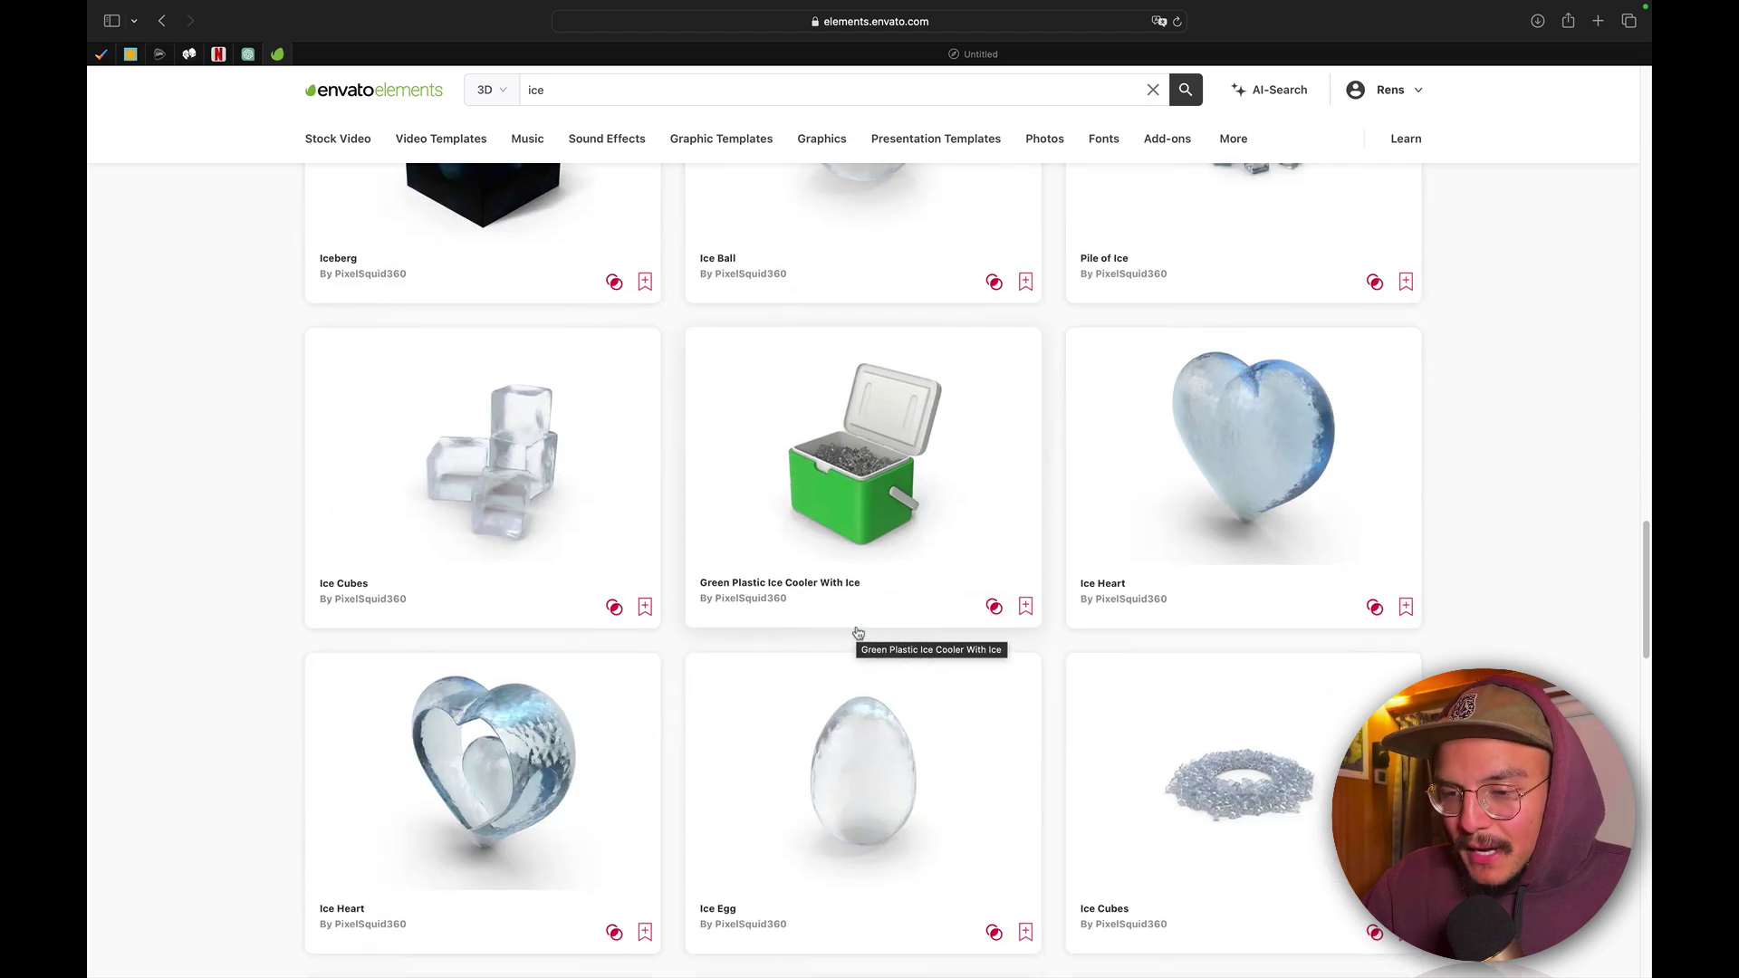
pyautogui.scroll(3, 600, 755)
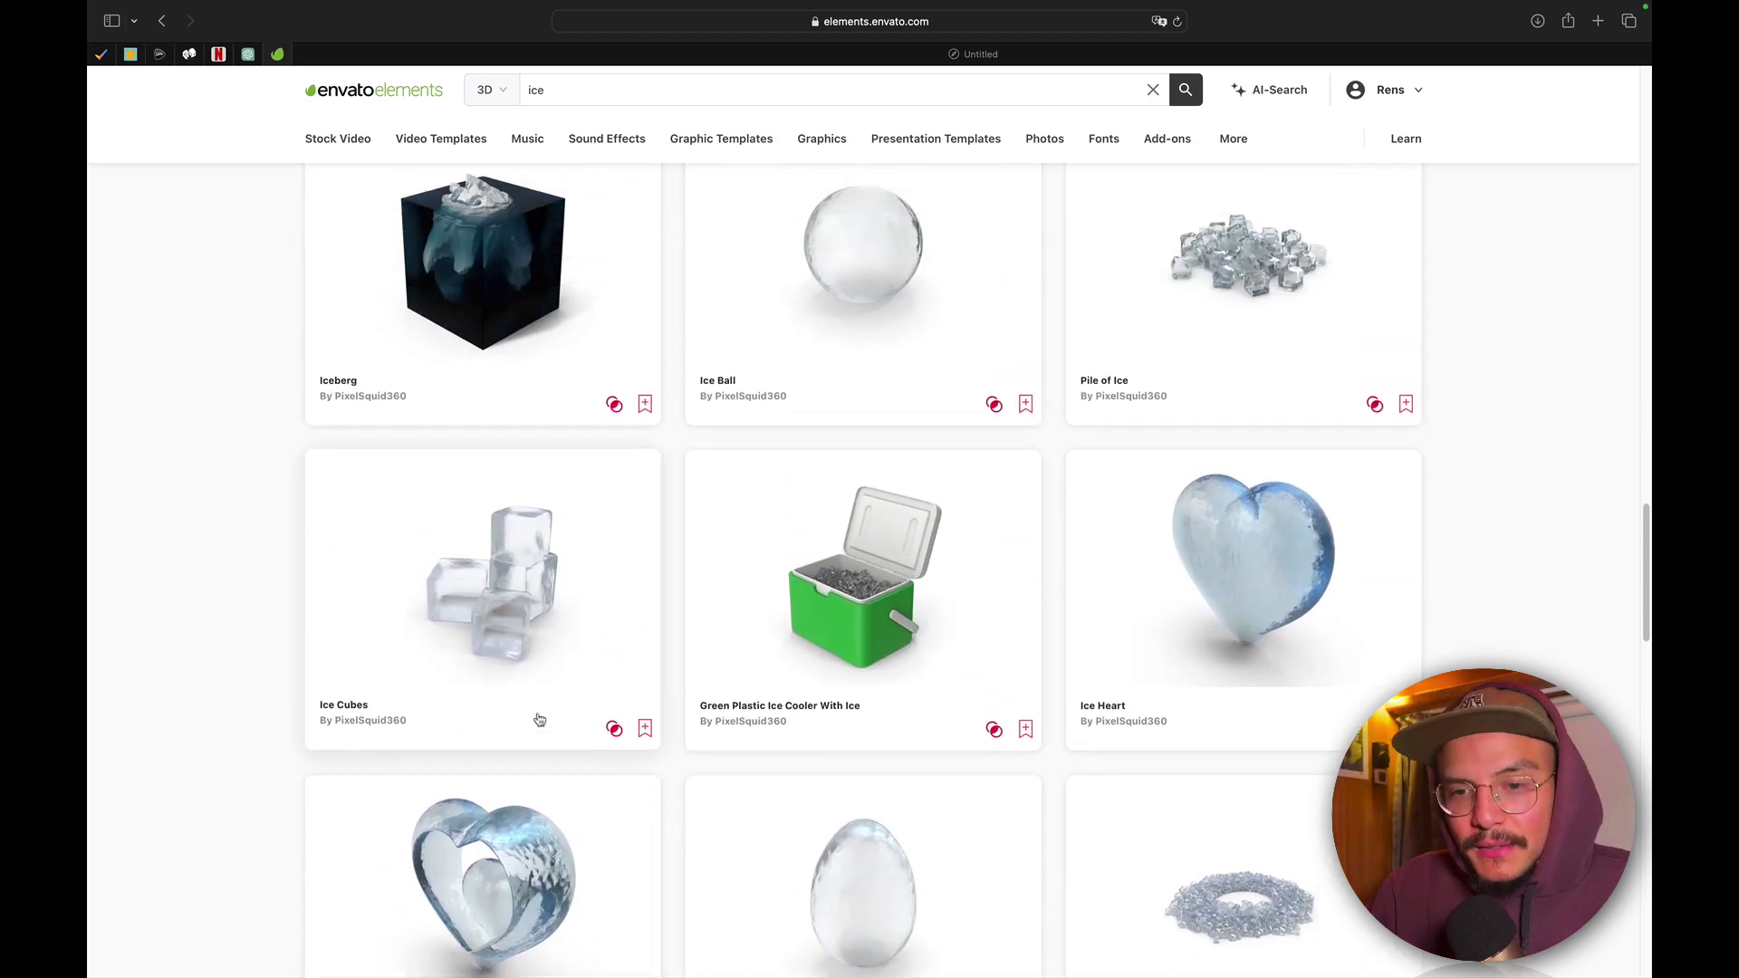
pyautogui.scroll(2, 540, 720)
pyautogui.scroll(-5, 539, 719)
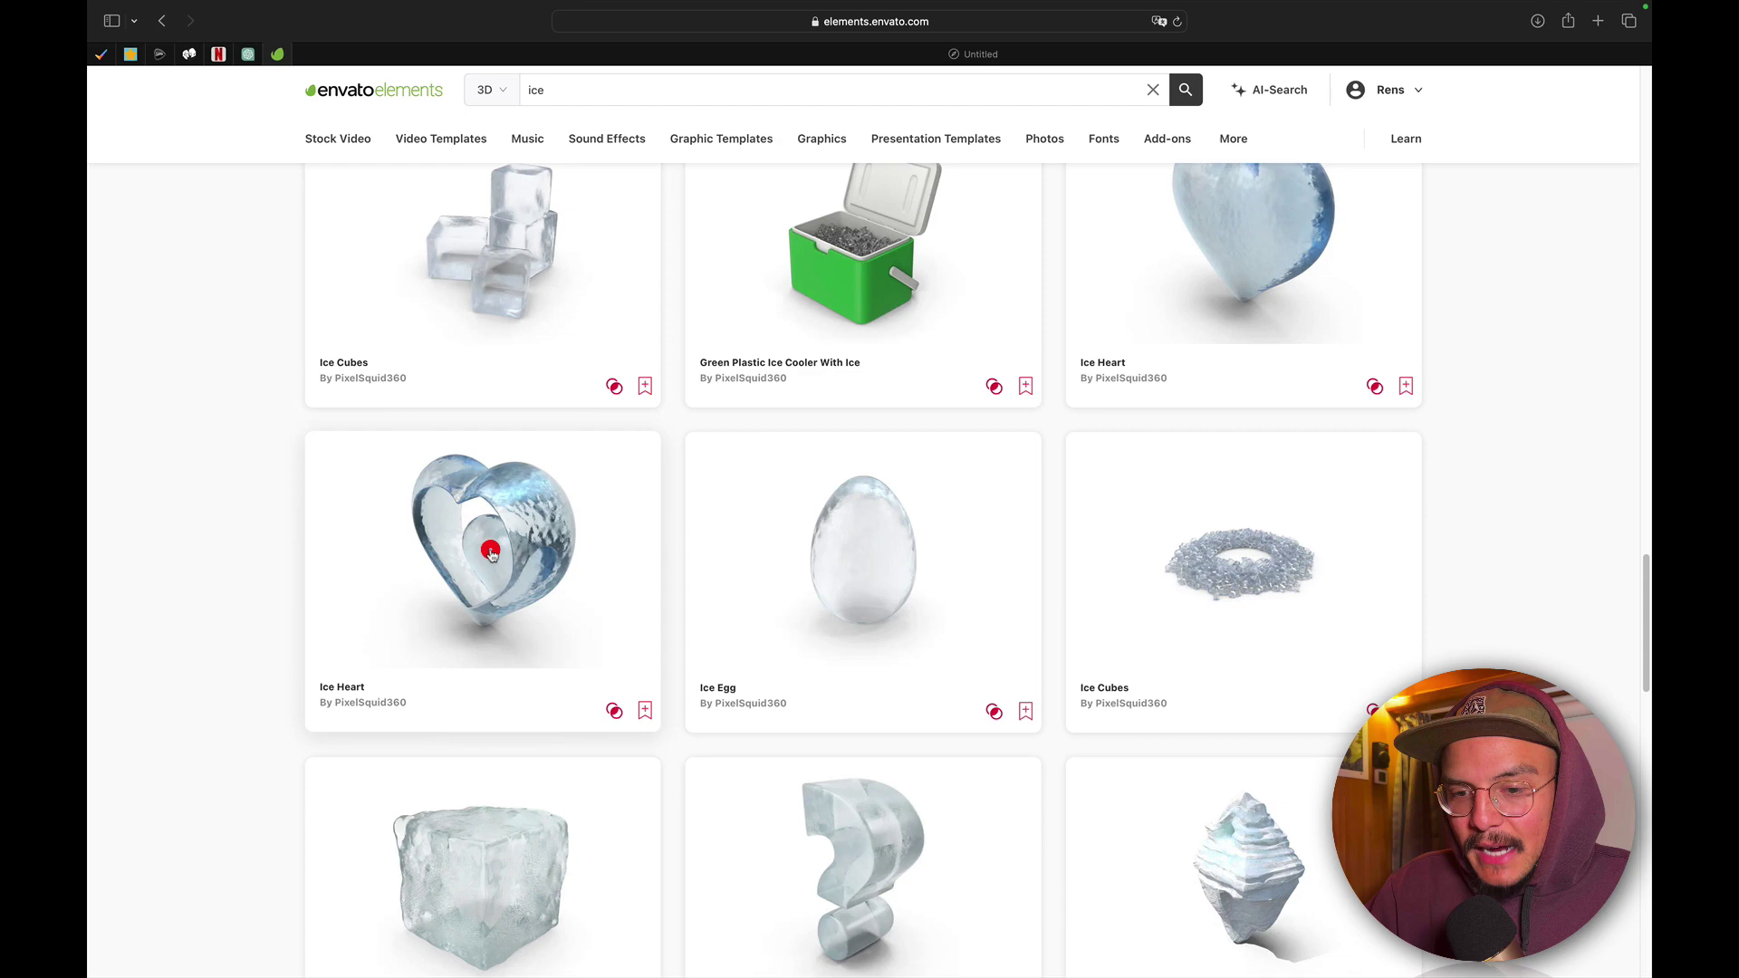
# Open the Ice Heart model's 360 render and rotate it to face the front.
pyautogui.click(490, 553)
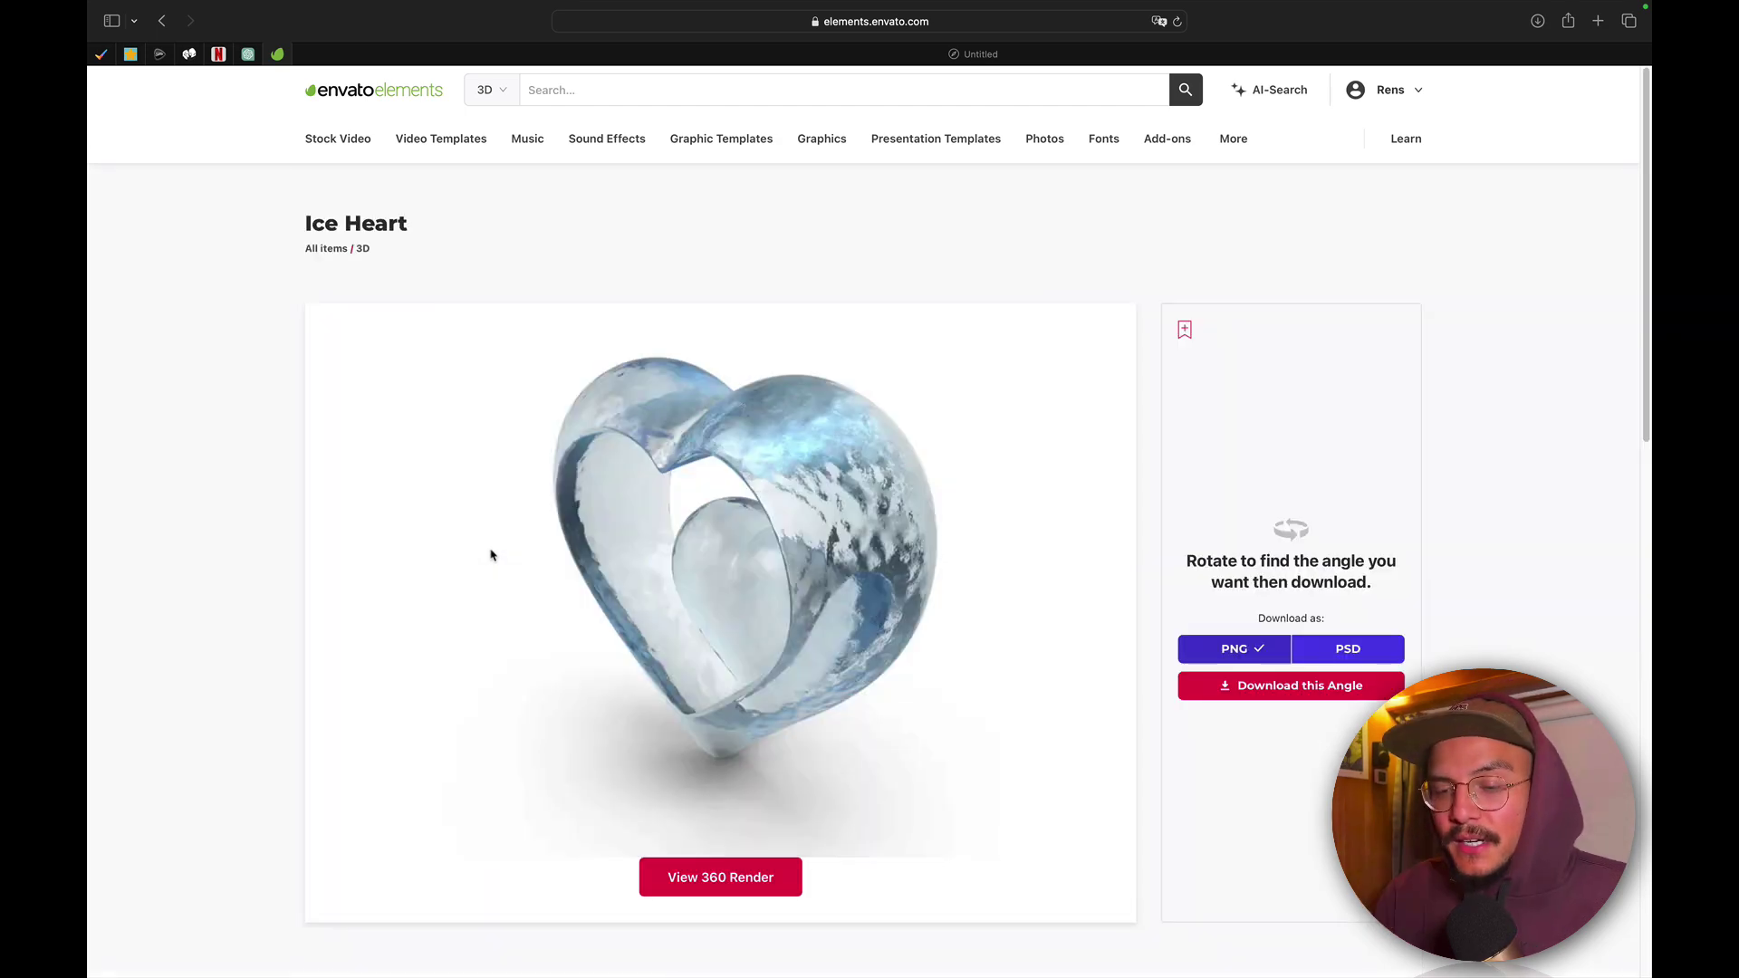
pyautogui.click(697, 890)
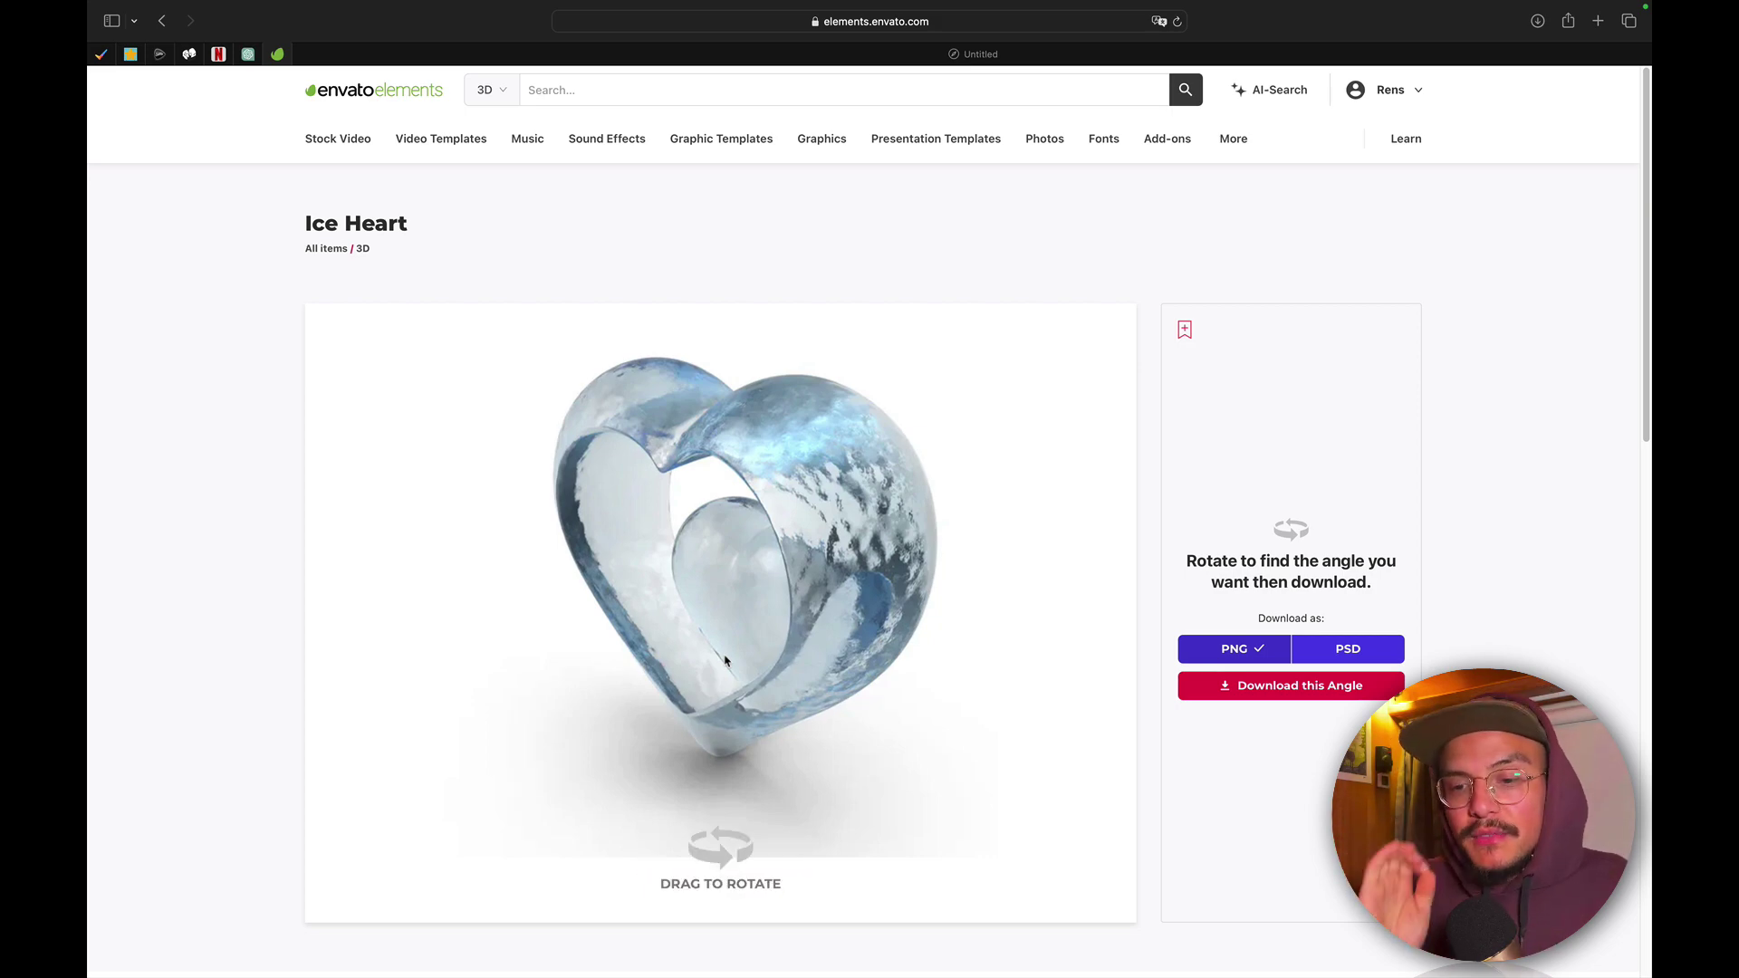
pyautogui.click(757, 574)
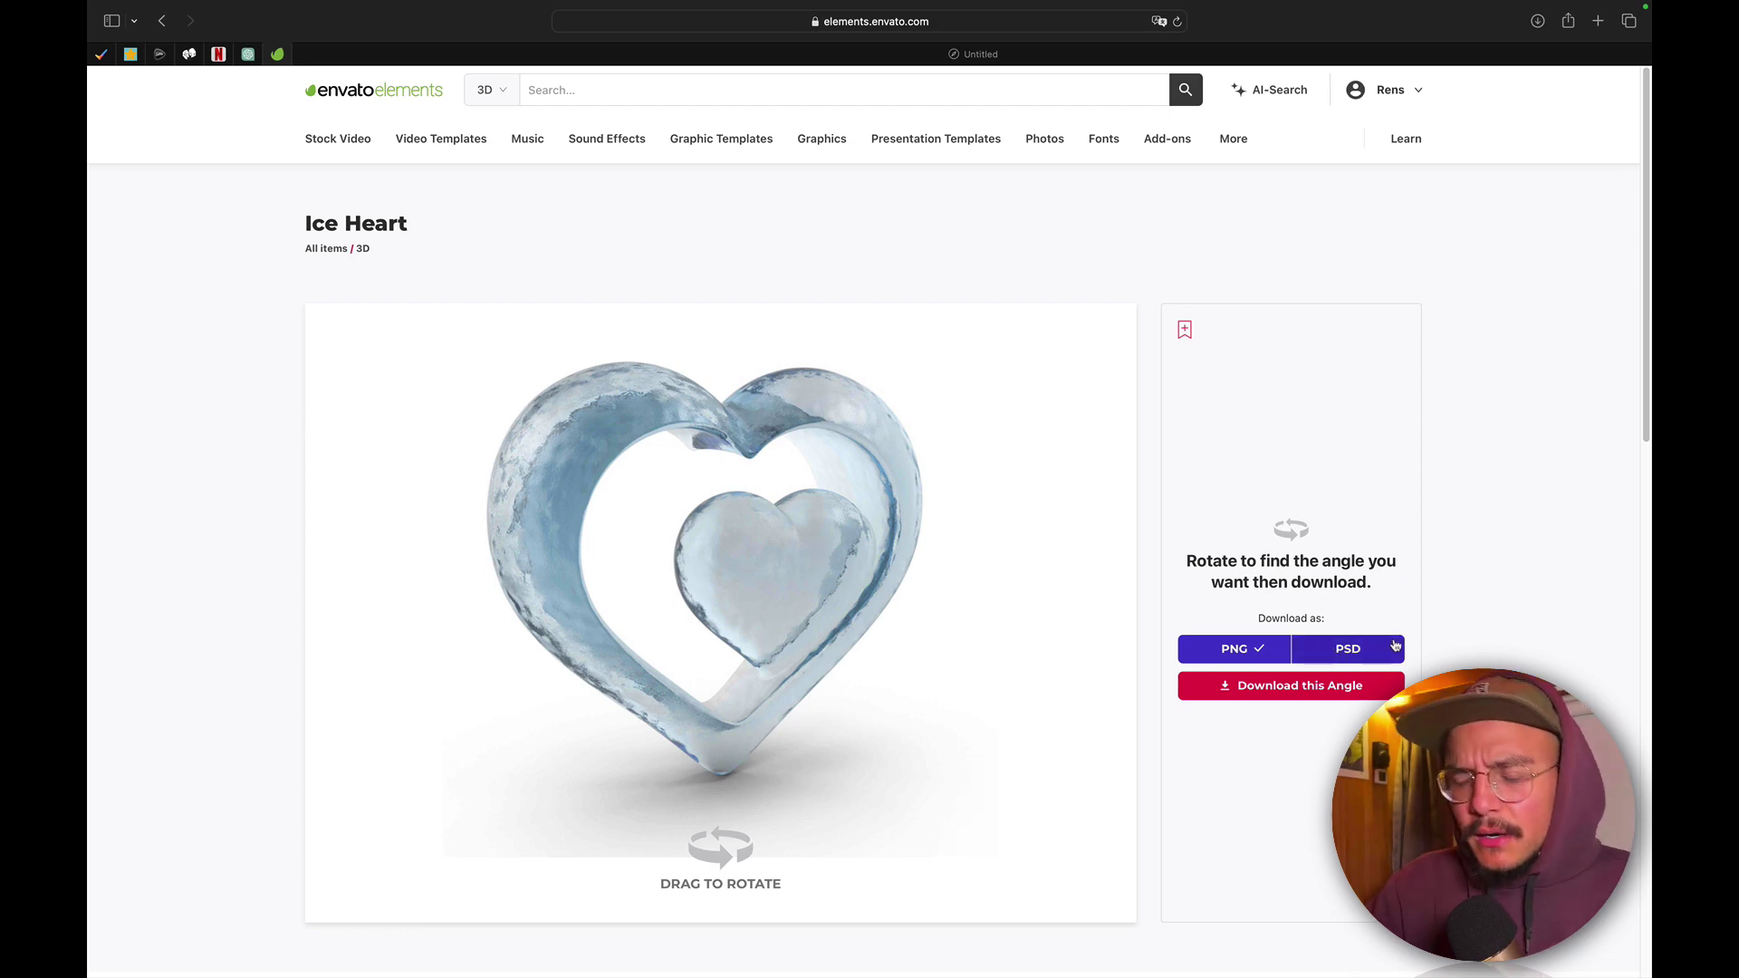
pyautogui.moveTo(670, 652); pyautogui.dragTo(710, 660)
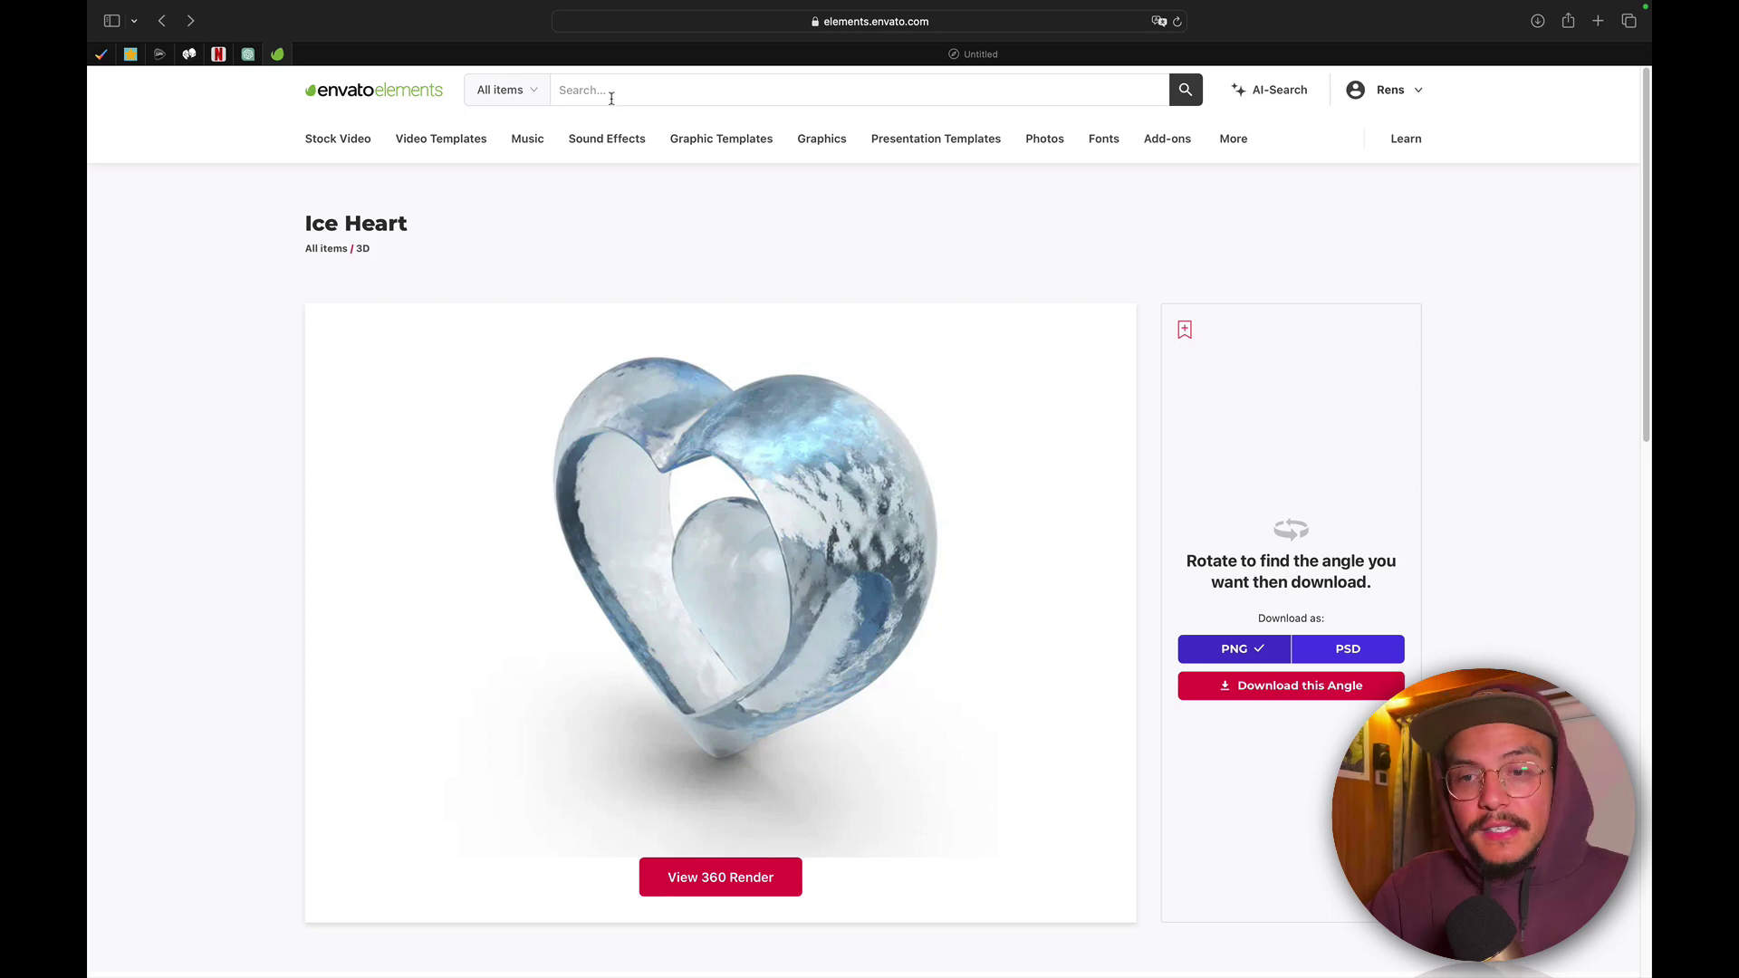
pyautogui.click(612, 90)
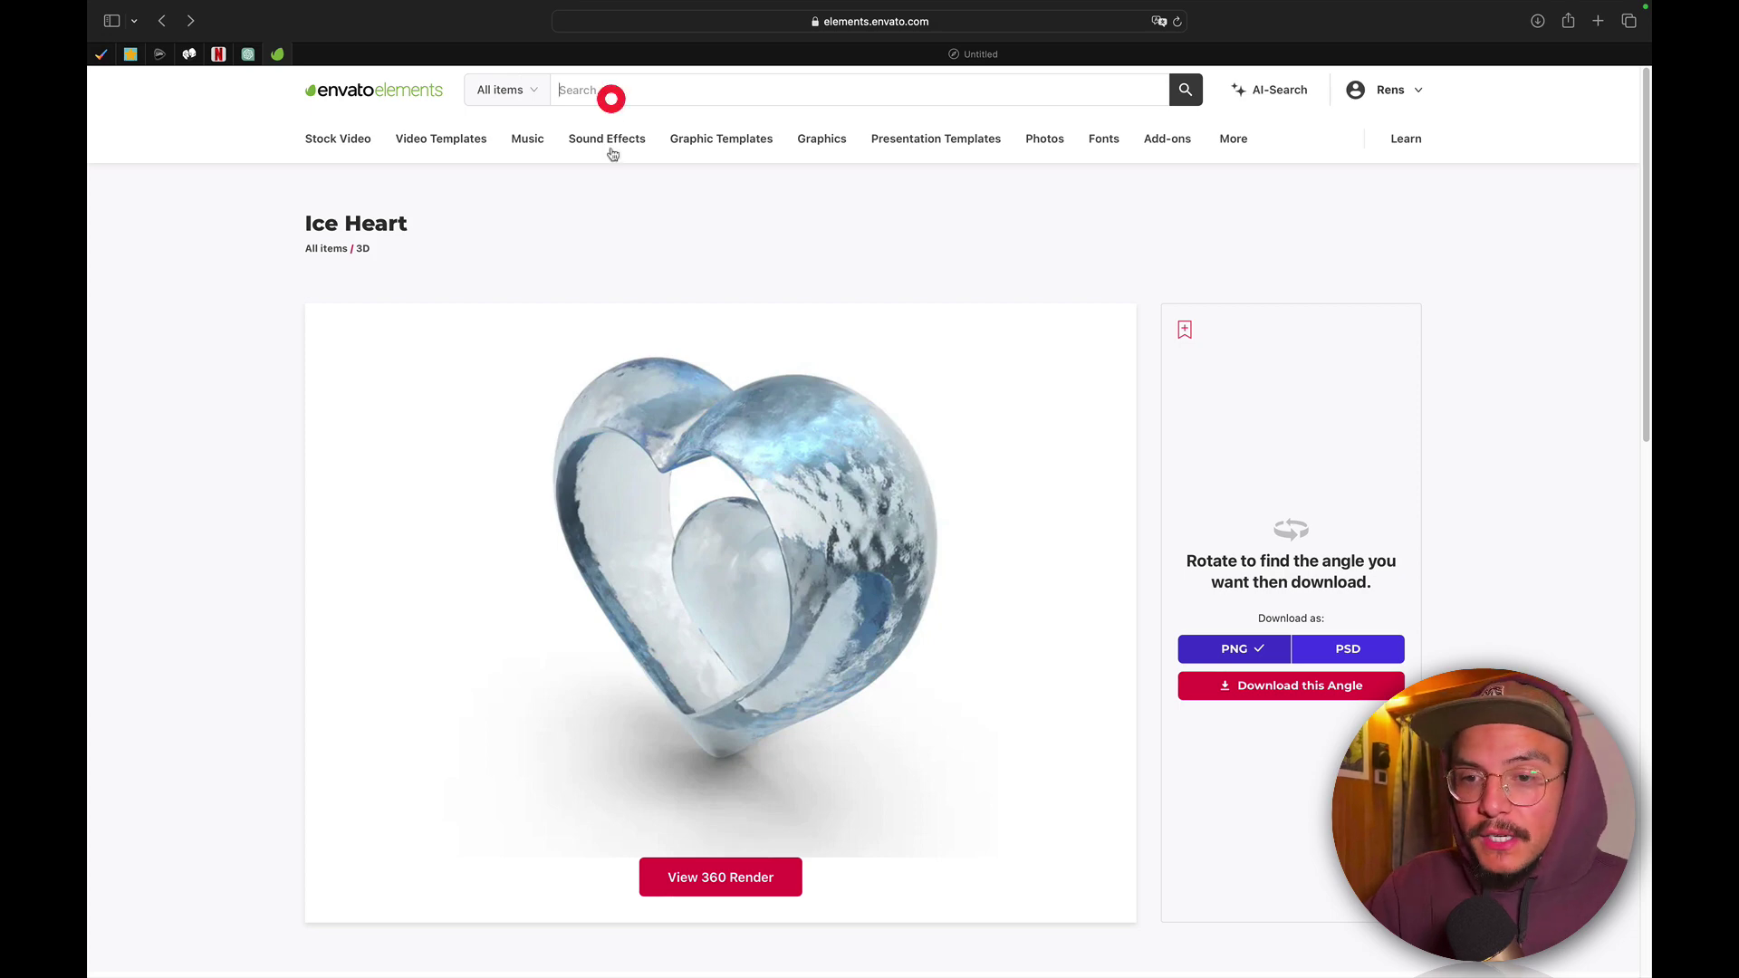
pyautogui.write('christmas')
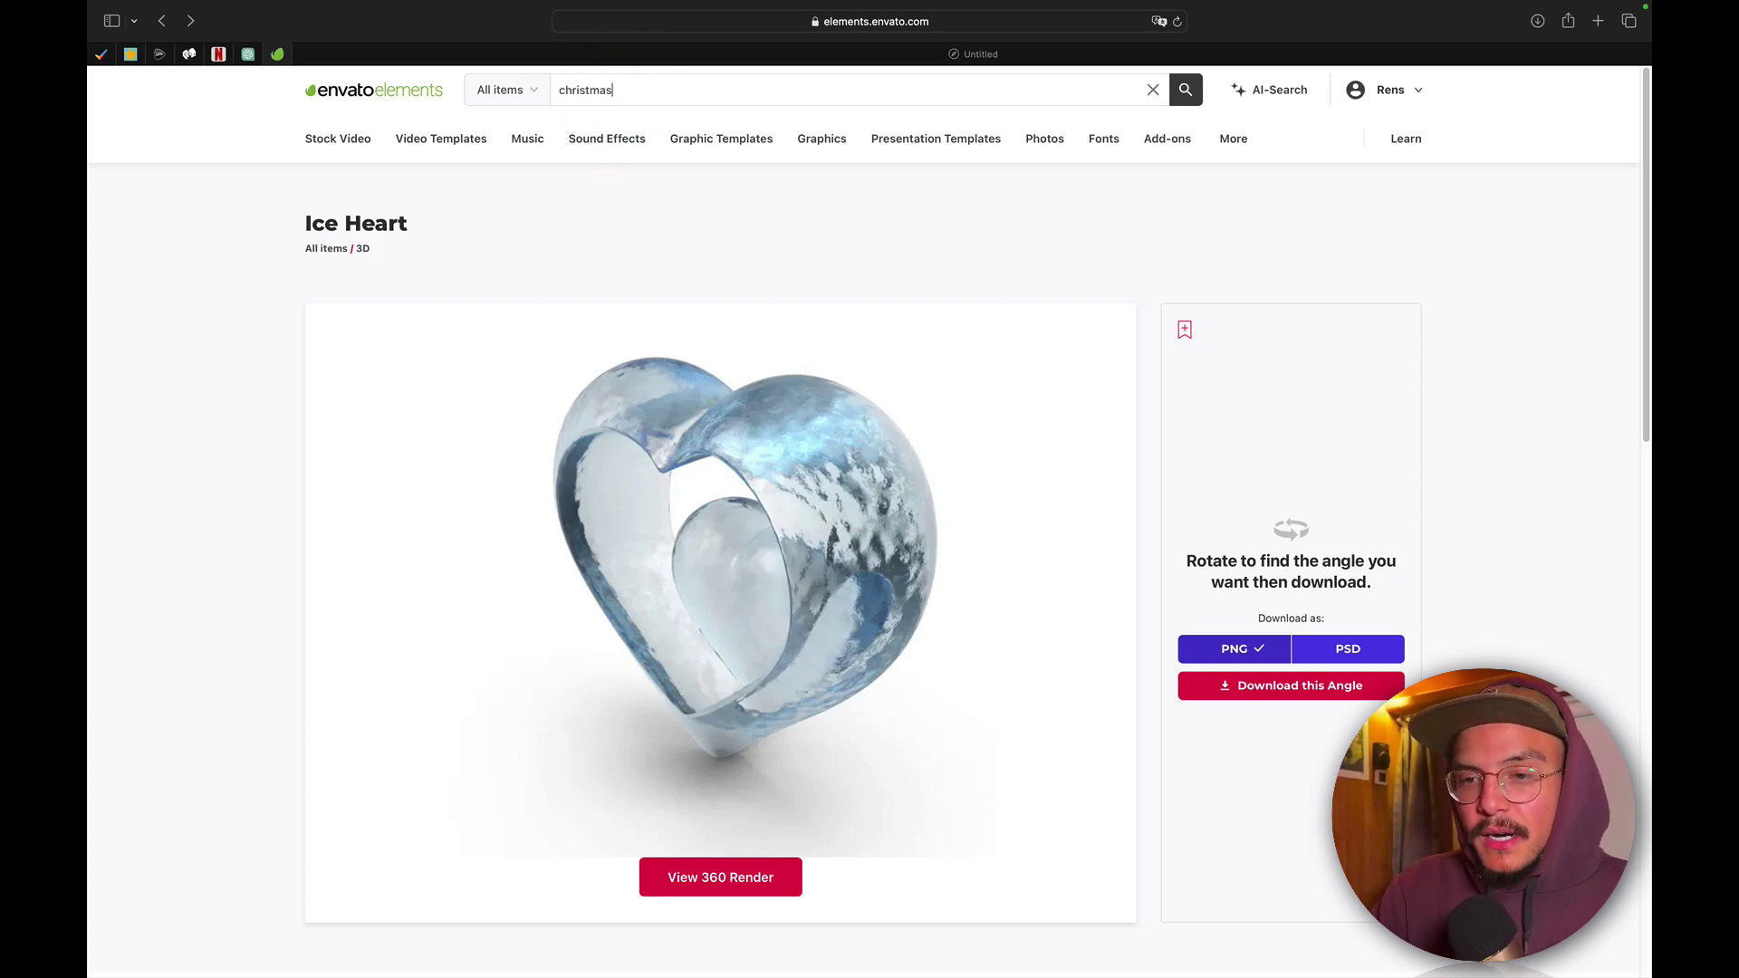
pyautogui.press('Return')
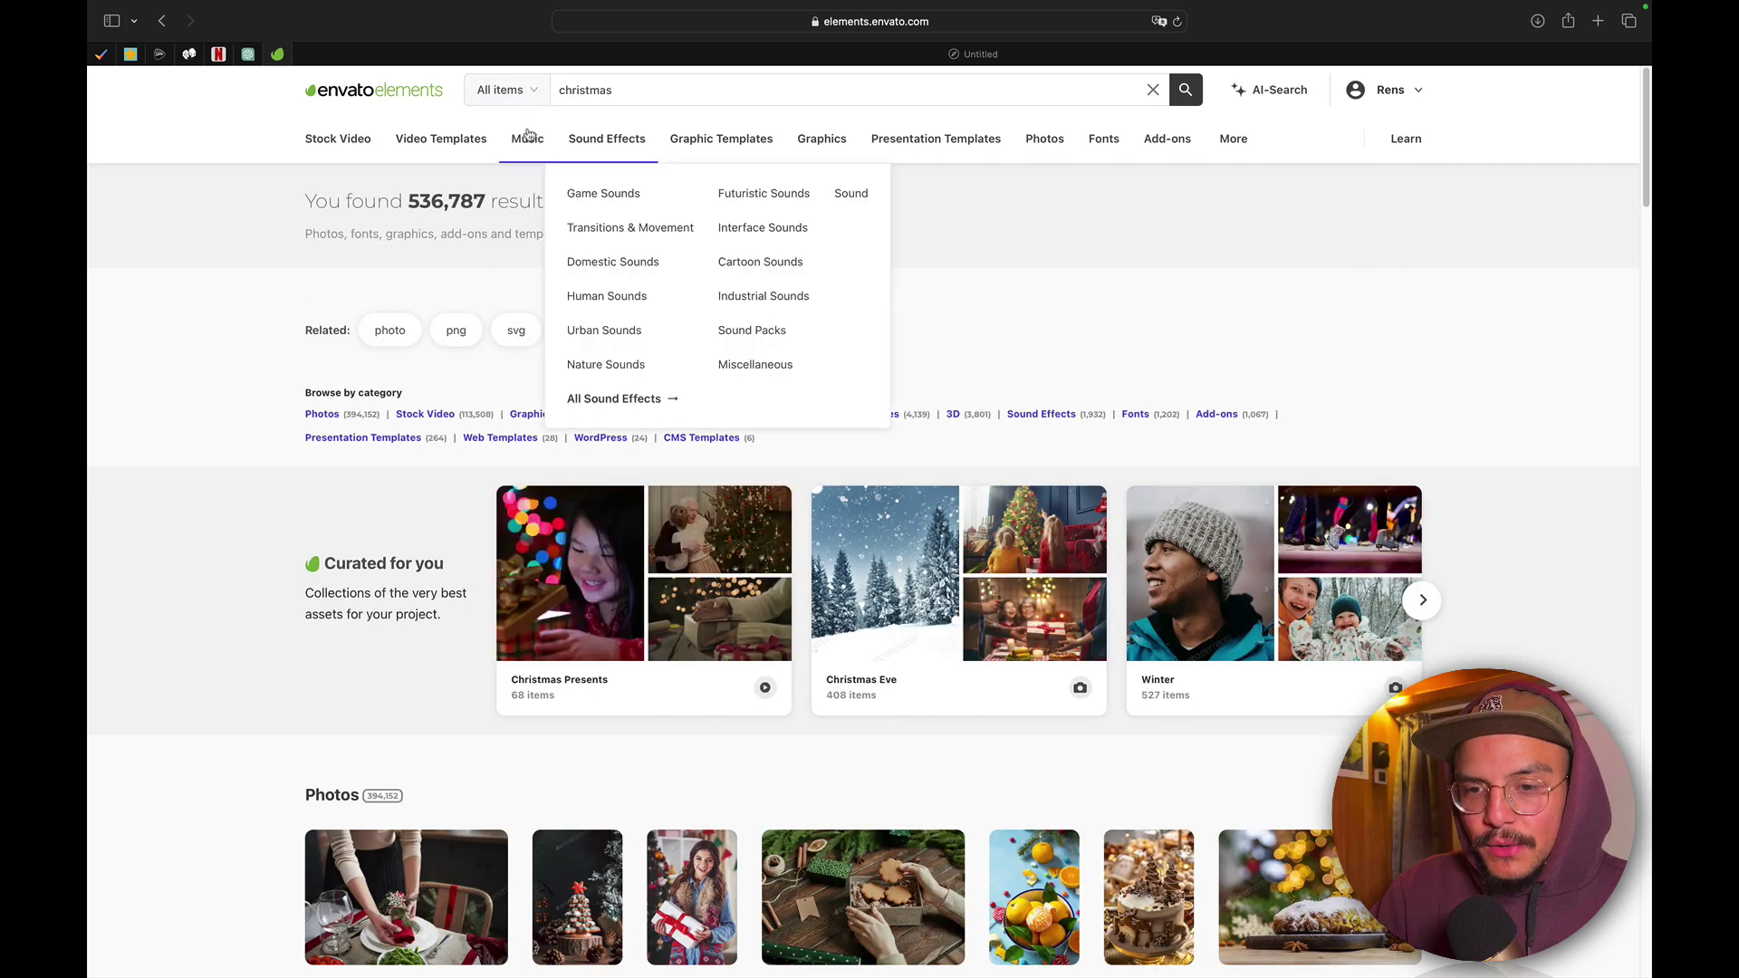
pyautogui.scroll(-2, 237, 658)
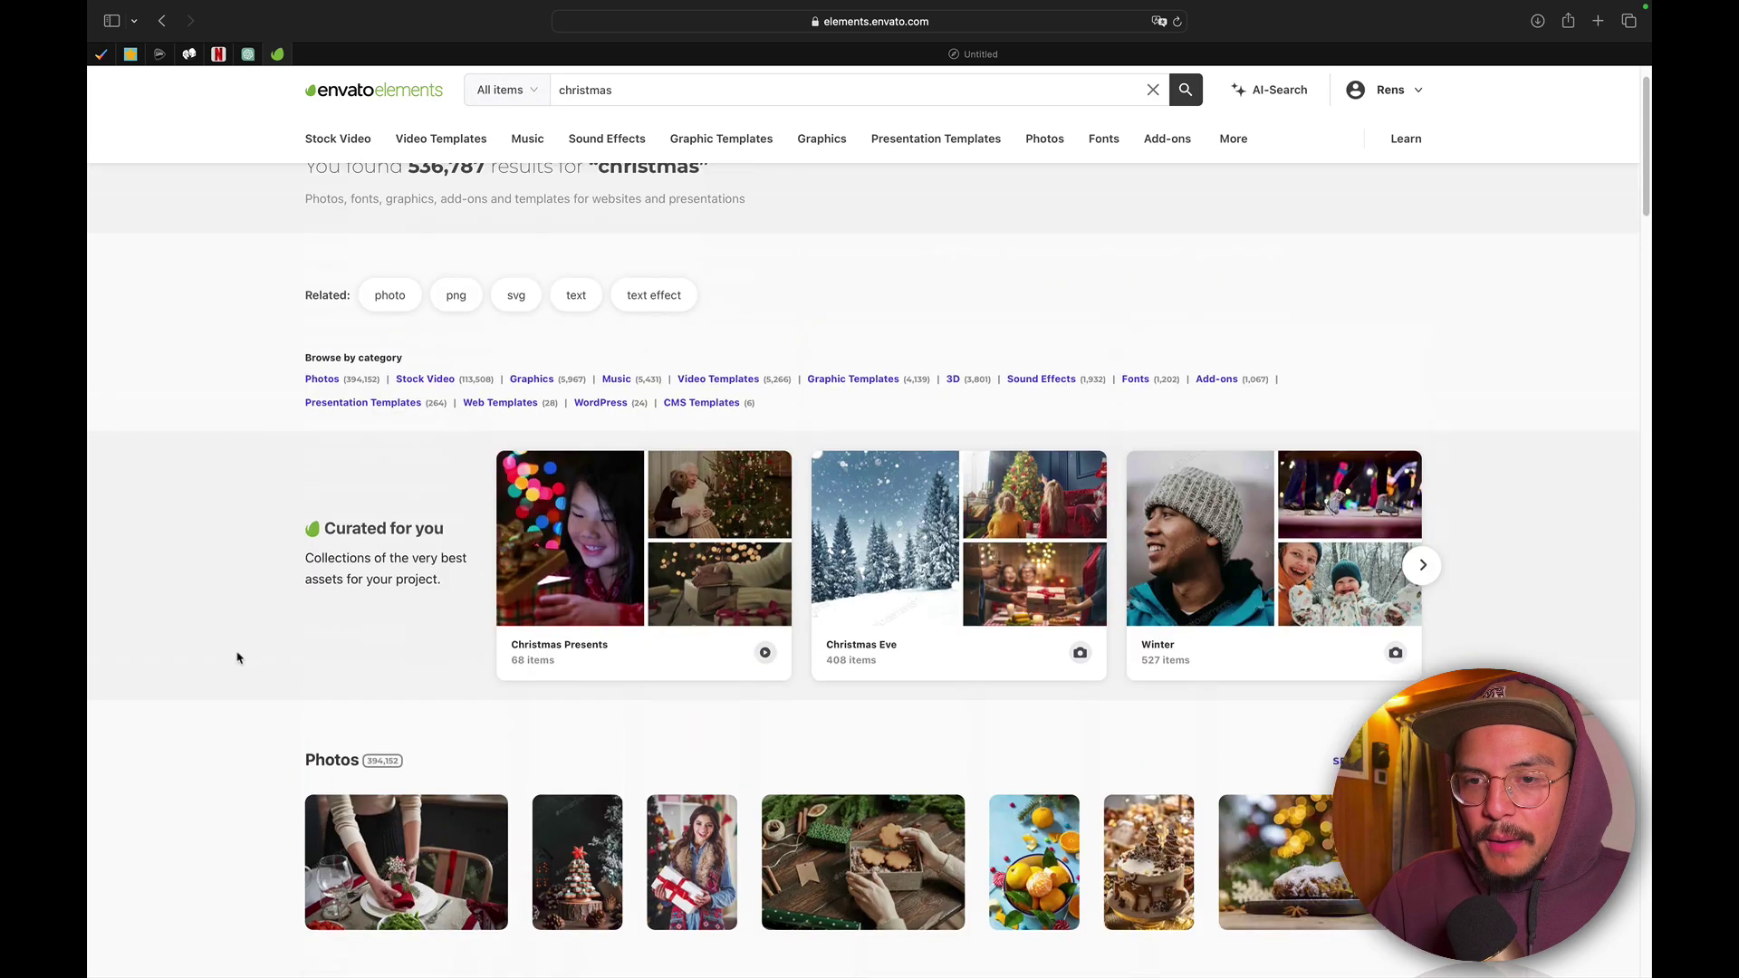
pyautogui.scroll(2, 362, 407)
pyautogui.scroll(-2, 248, 698)
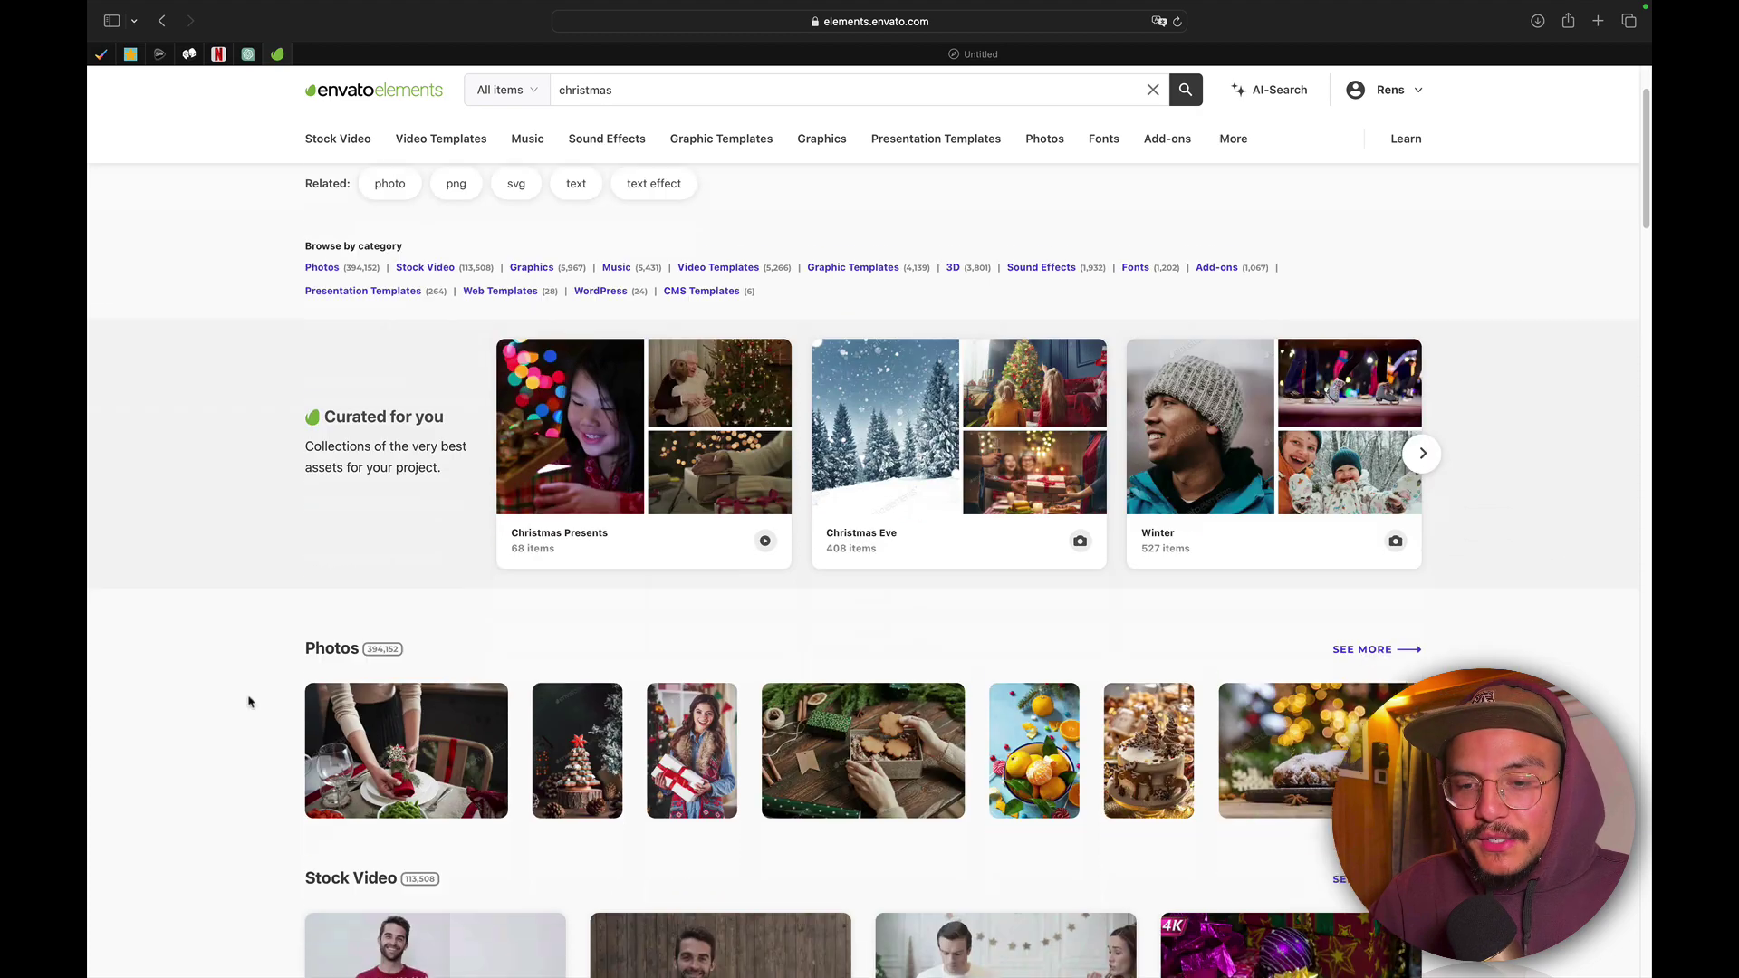
pyautogui.scroll(-2, 330, 419)
pyautogui.scroll(-5, 237, 598)
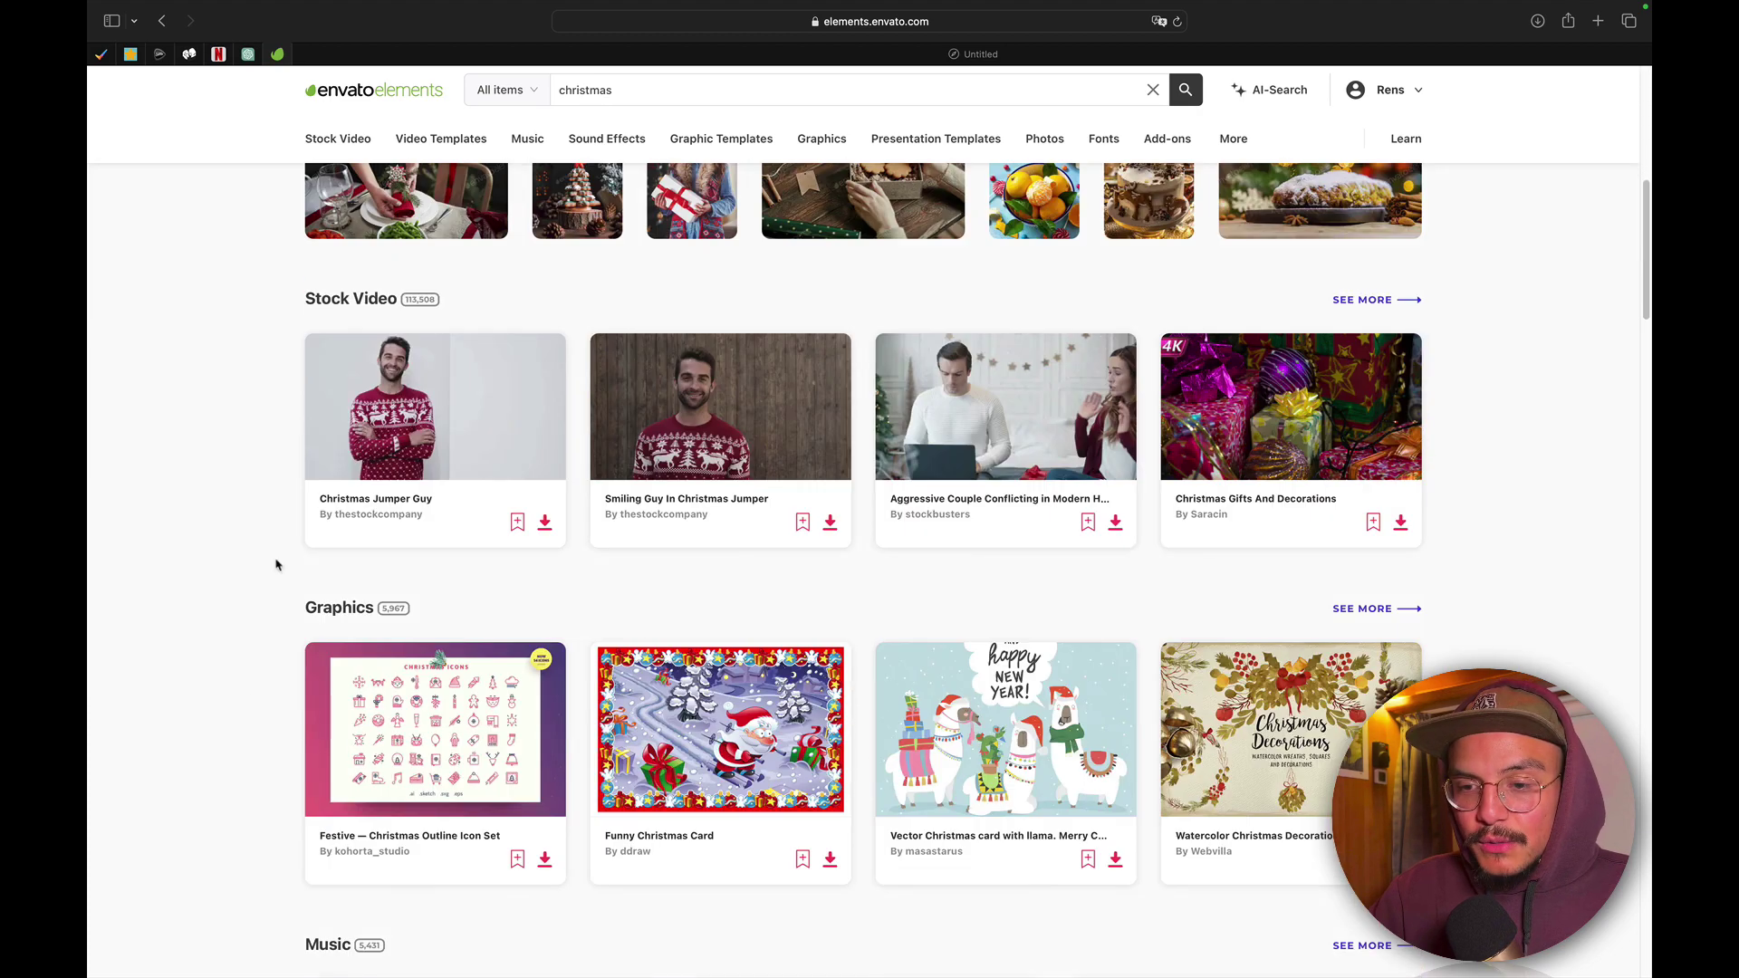
pyautogui.scroll(-2, 281, 558)
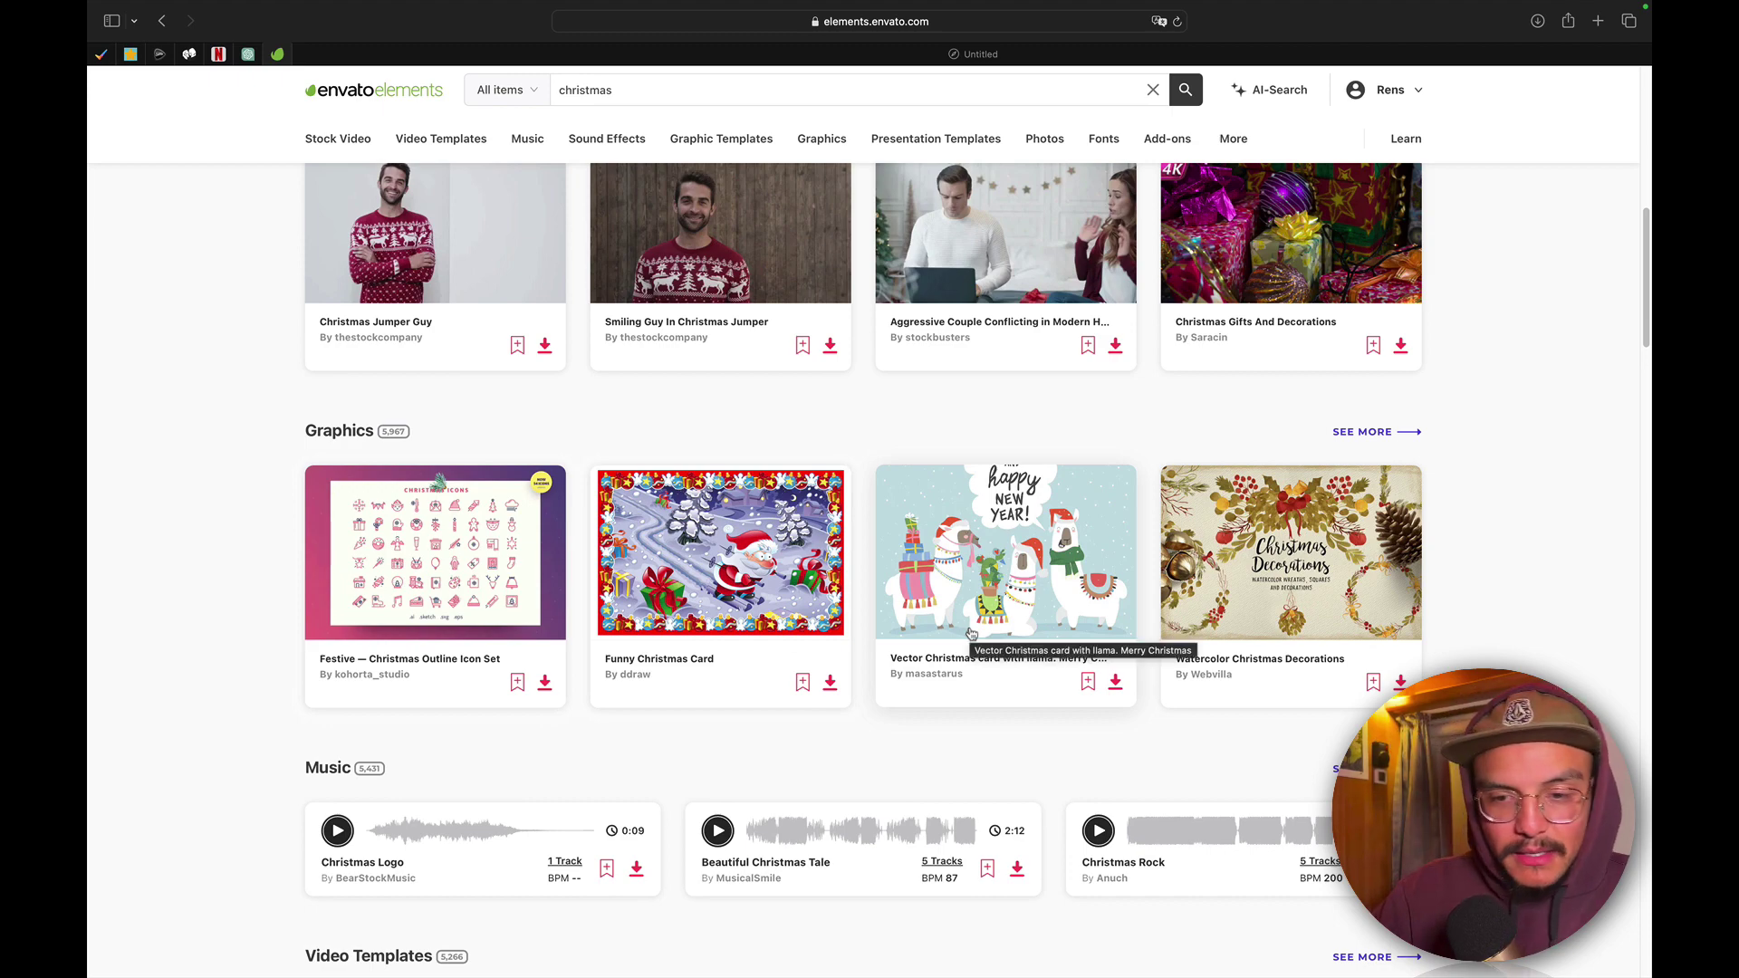
pyautogui.scroll(-2, 971, 634)
pyautogui.scroll(-1, 942, 662)
pyautogui.scroll(-4, 530, 725)
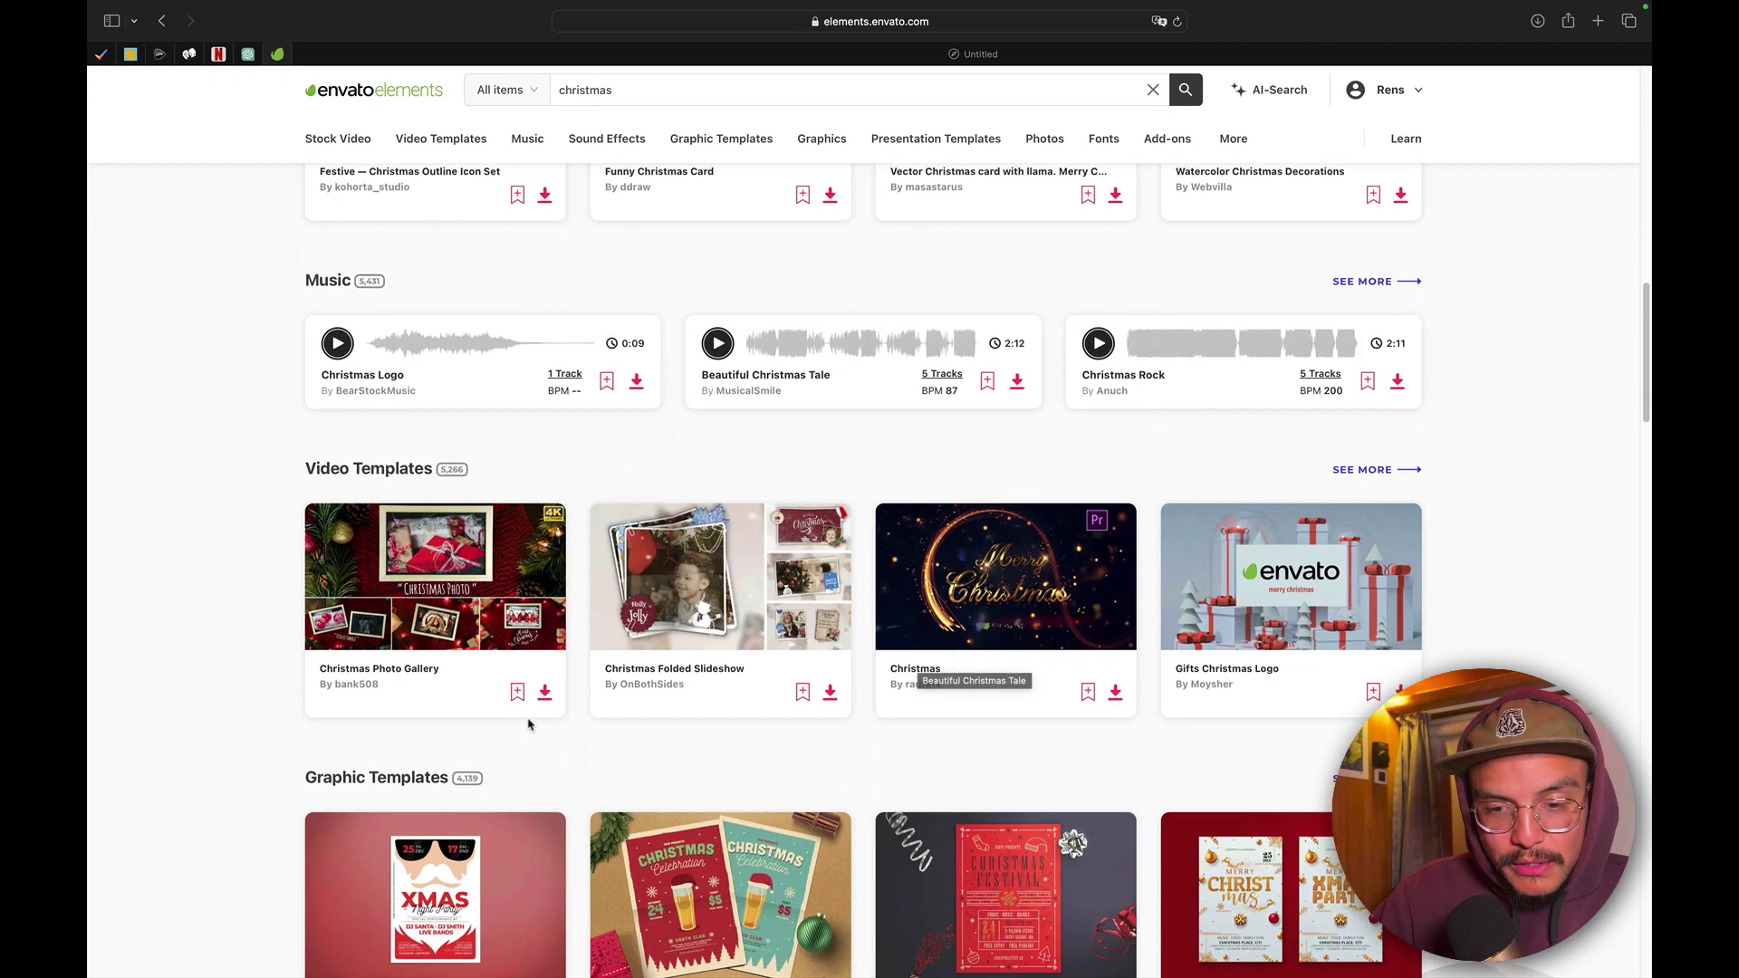
pyautogui.moveTo(435, 574)
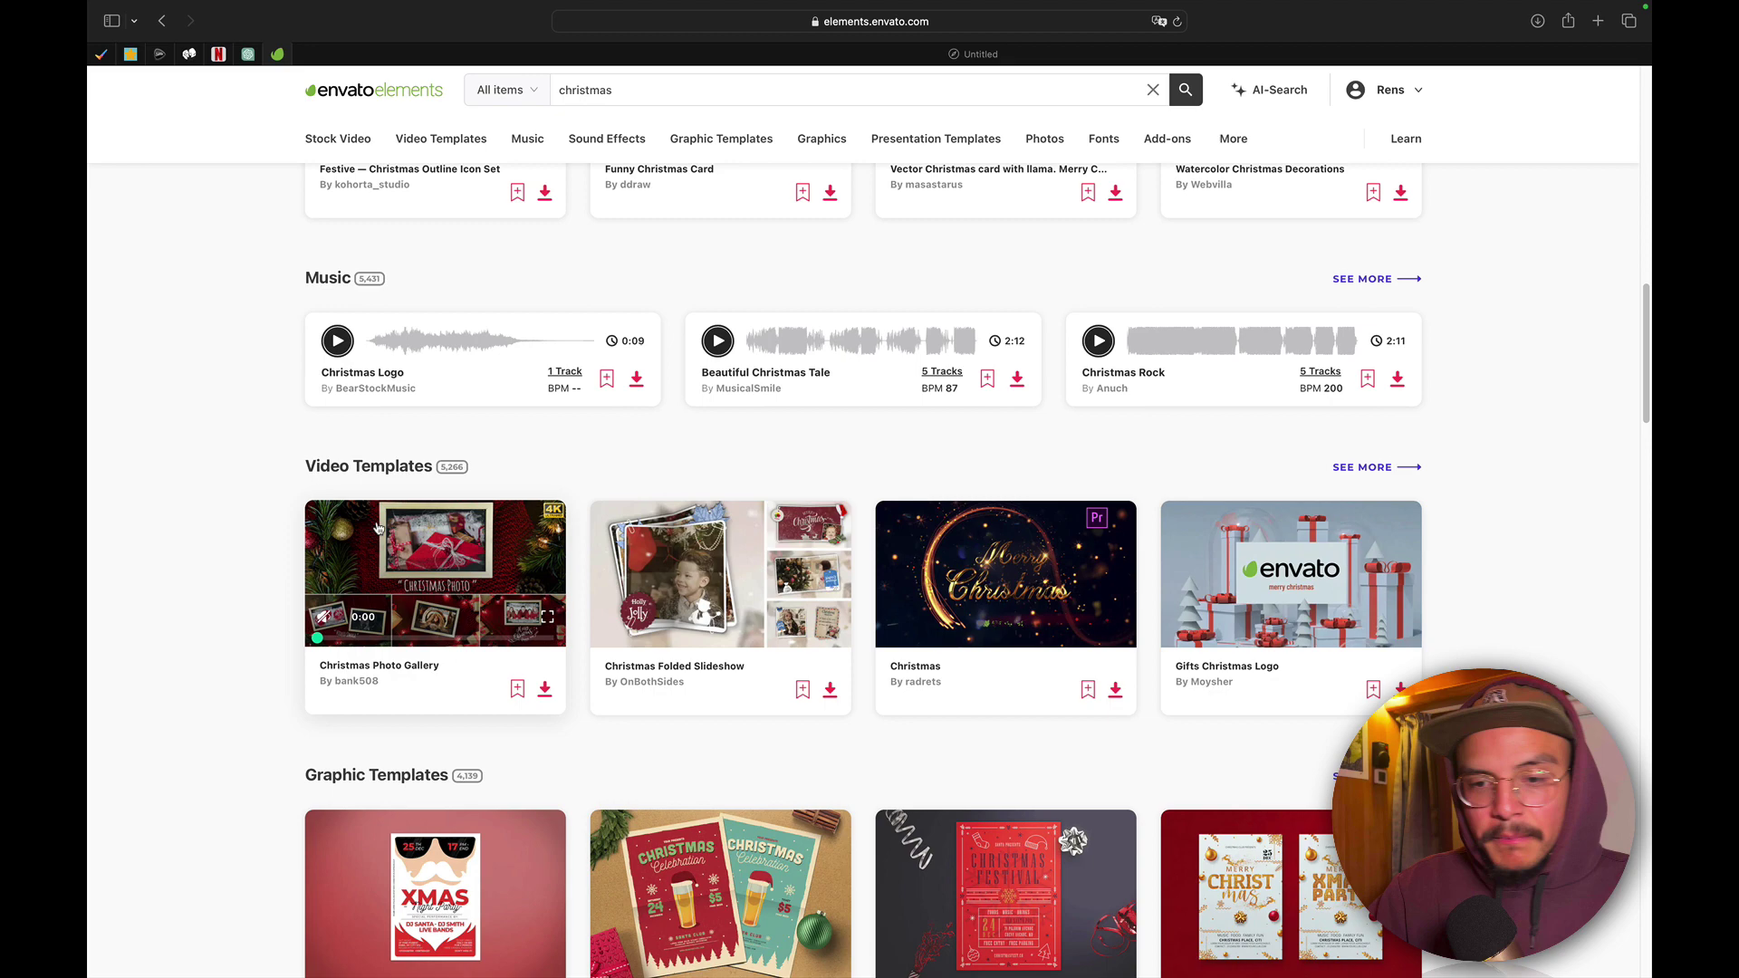
pyautogui.scroll(-3, 378, 544)
pyautogui.scroll(-1, 381, 561)
pyautogui.scroll(-10, 382, 567)
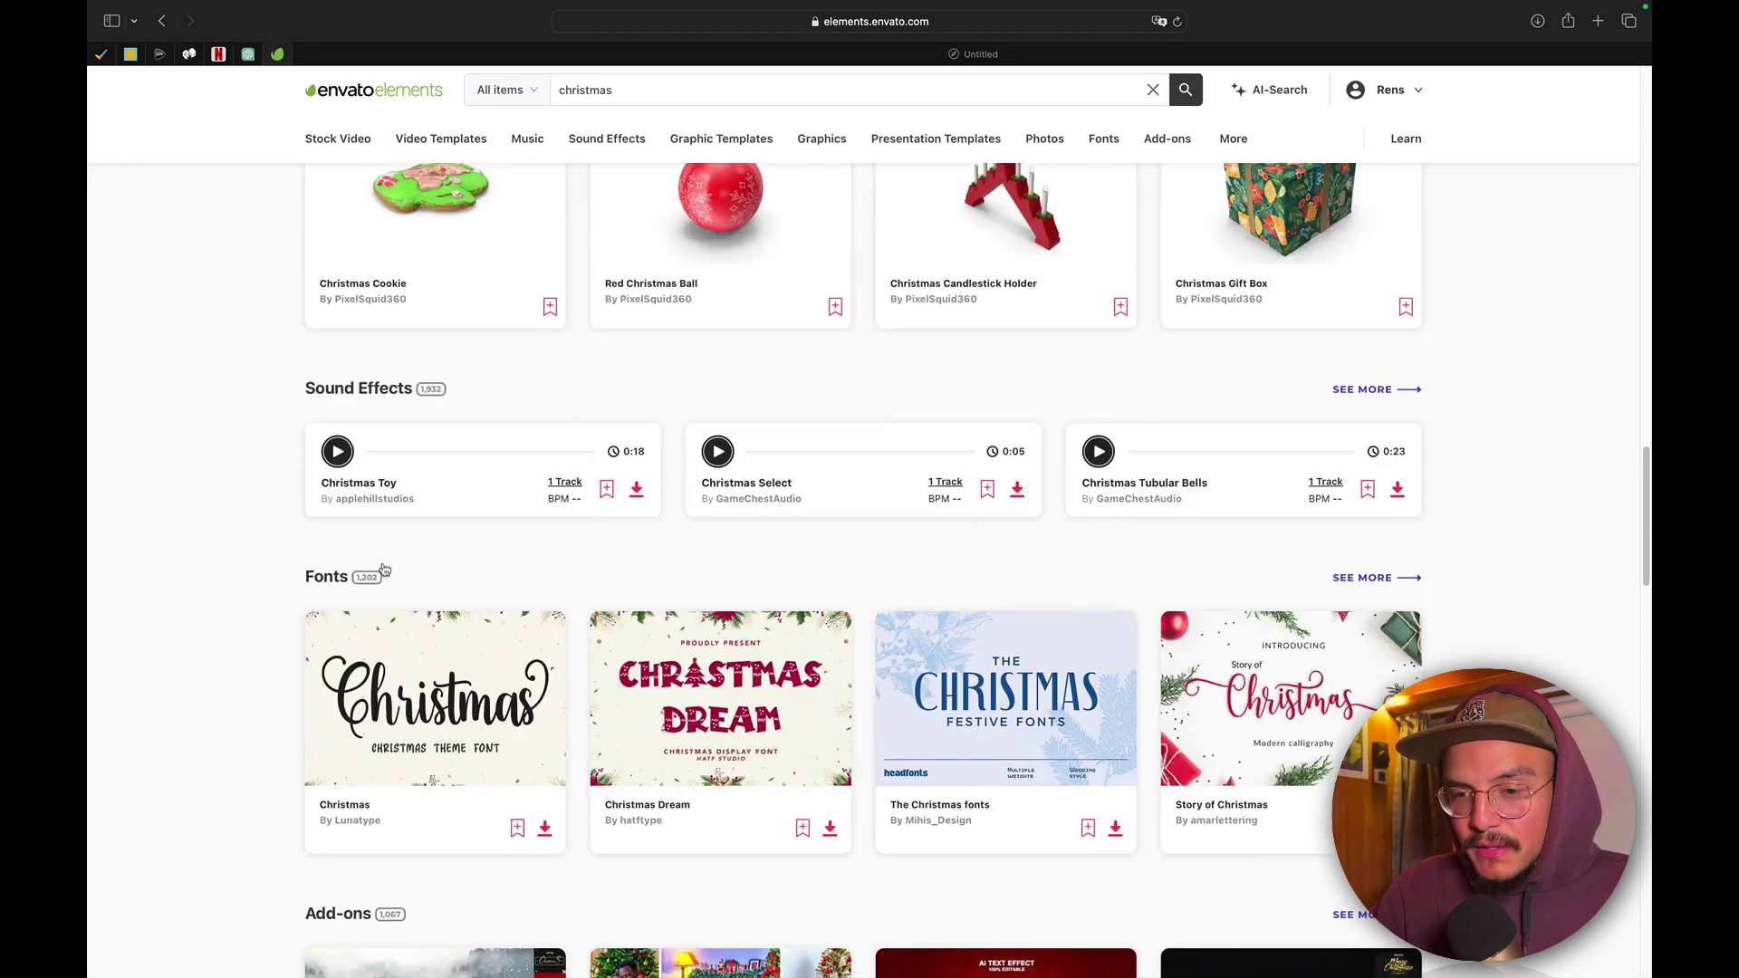
pyautogui.scroll(5, 383, 568)
pyautogui.scroll(-2, 1145, 676)
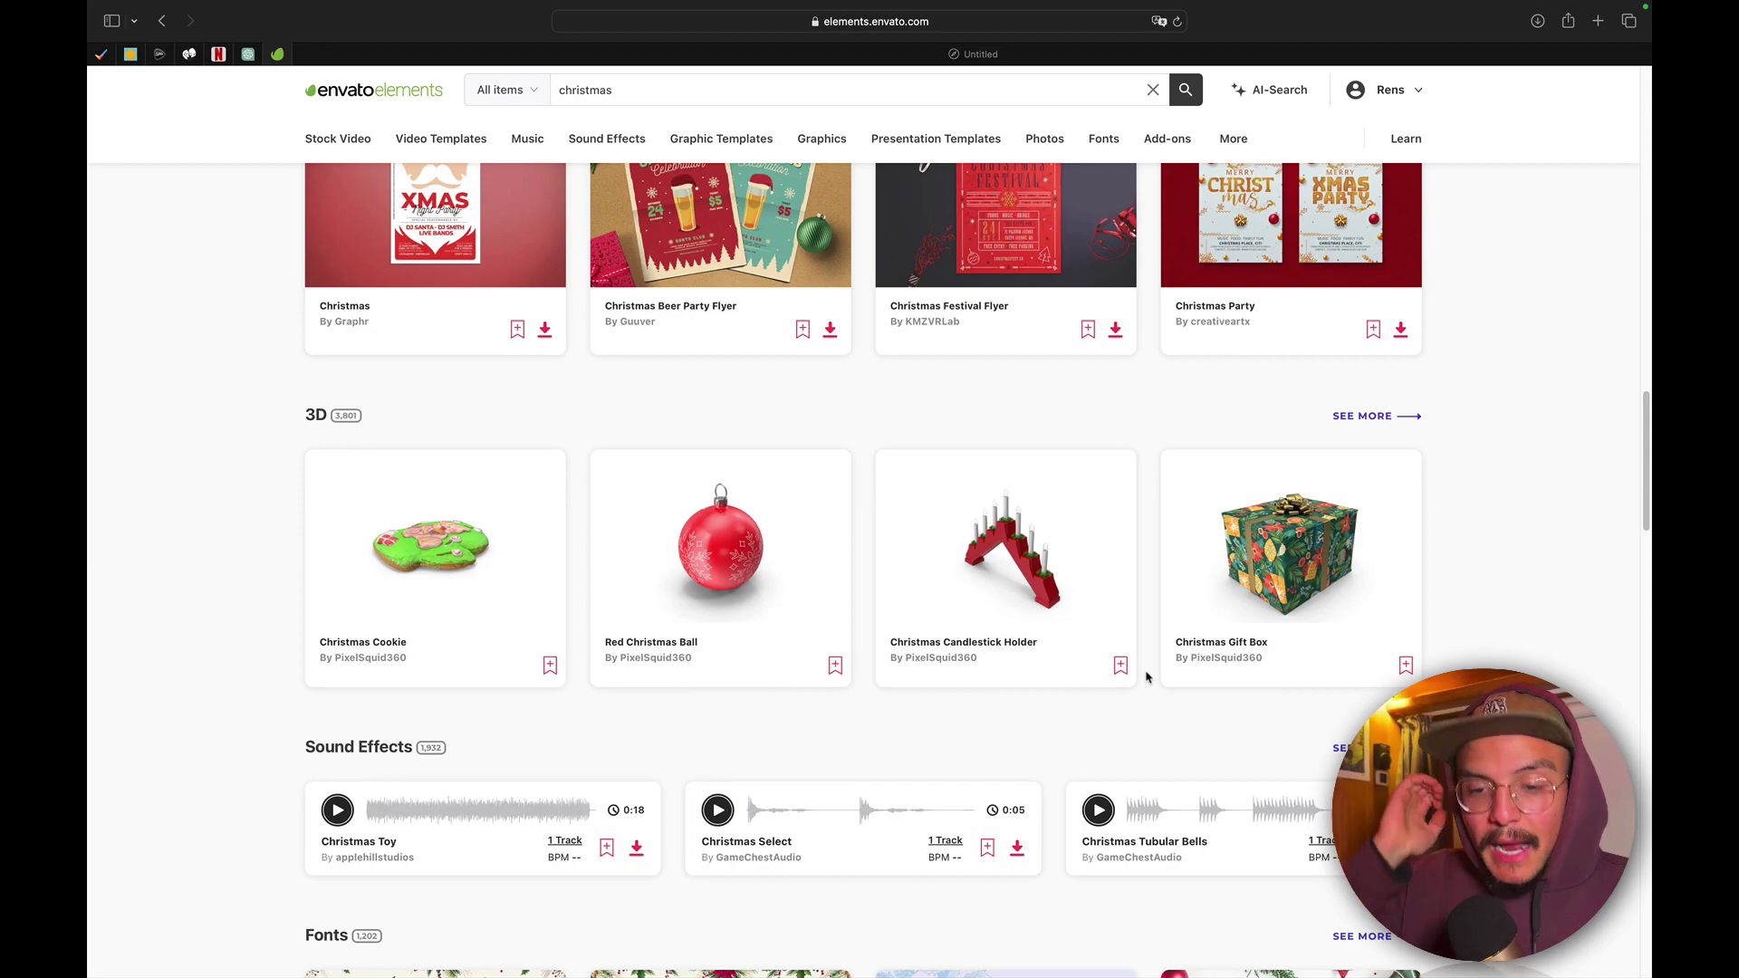
pyautogui.scroll(10, 1115, 526)
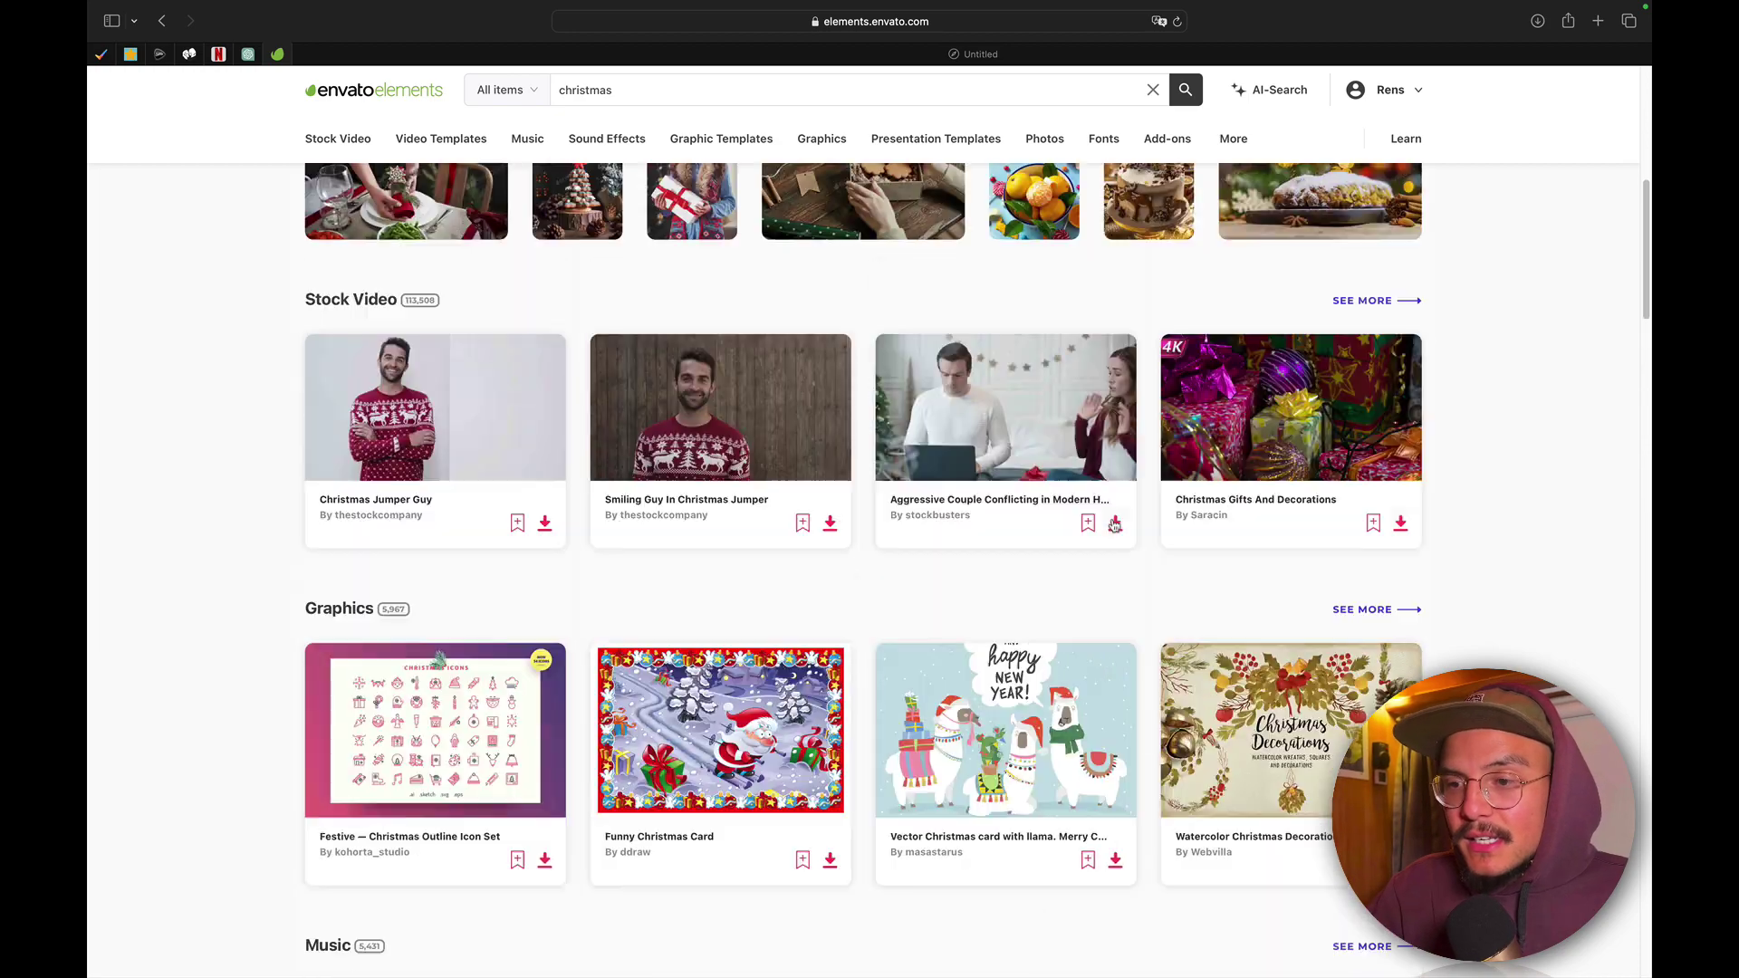
pyautogui.scroll(10, 1115, 526)
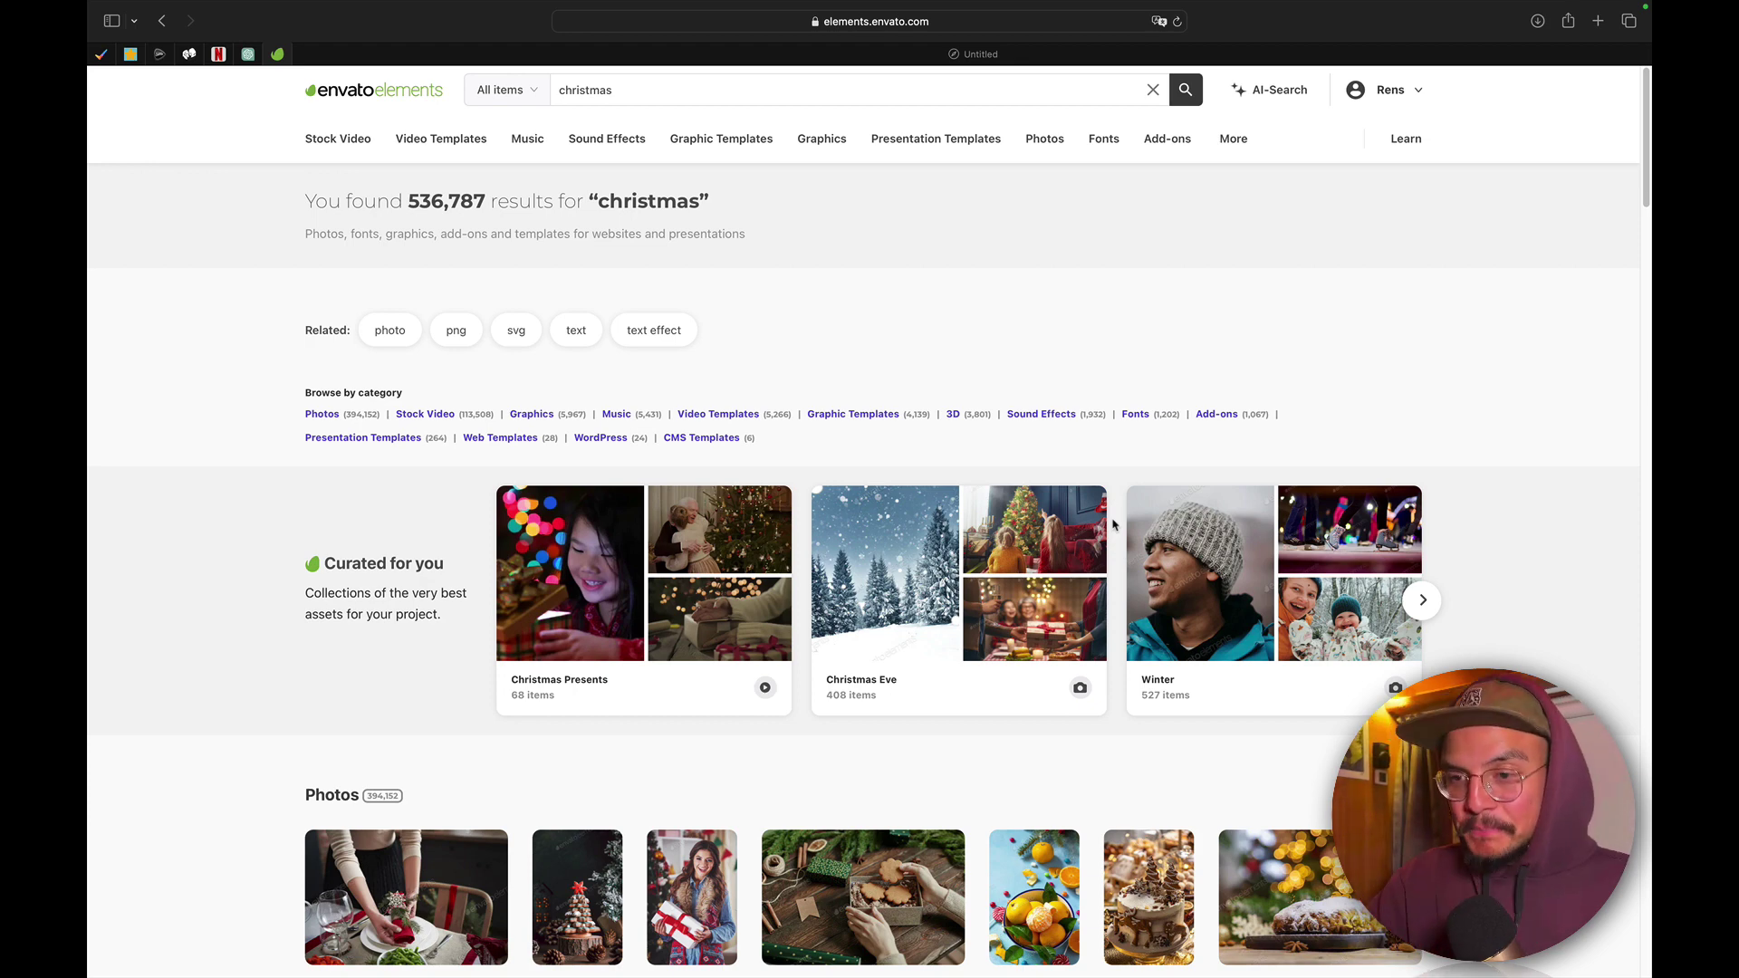
pyautogui.moveTo(720, 139)
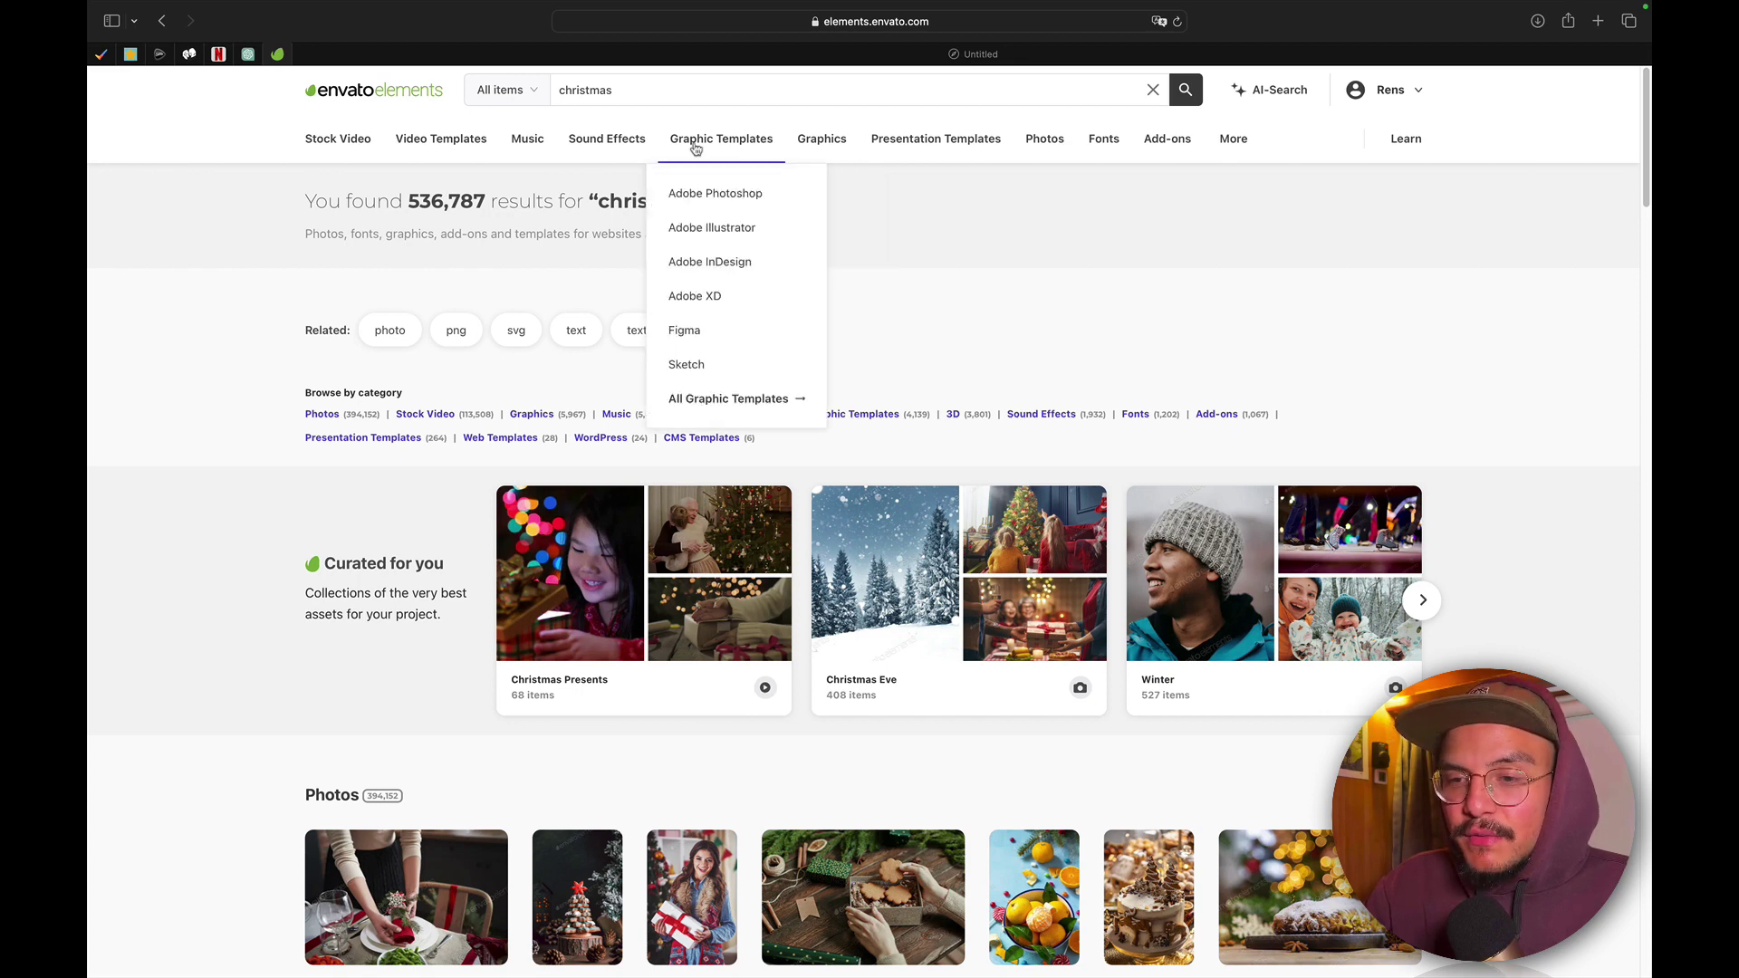
# Limit the search to Graphic Templates and replace 'christmas' with 'mockup'.
pyautogui.click(505, 90)
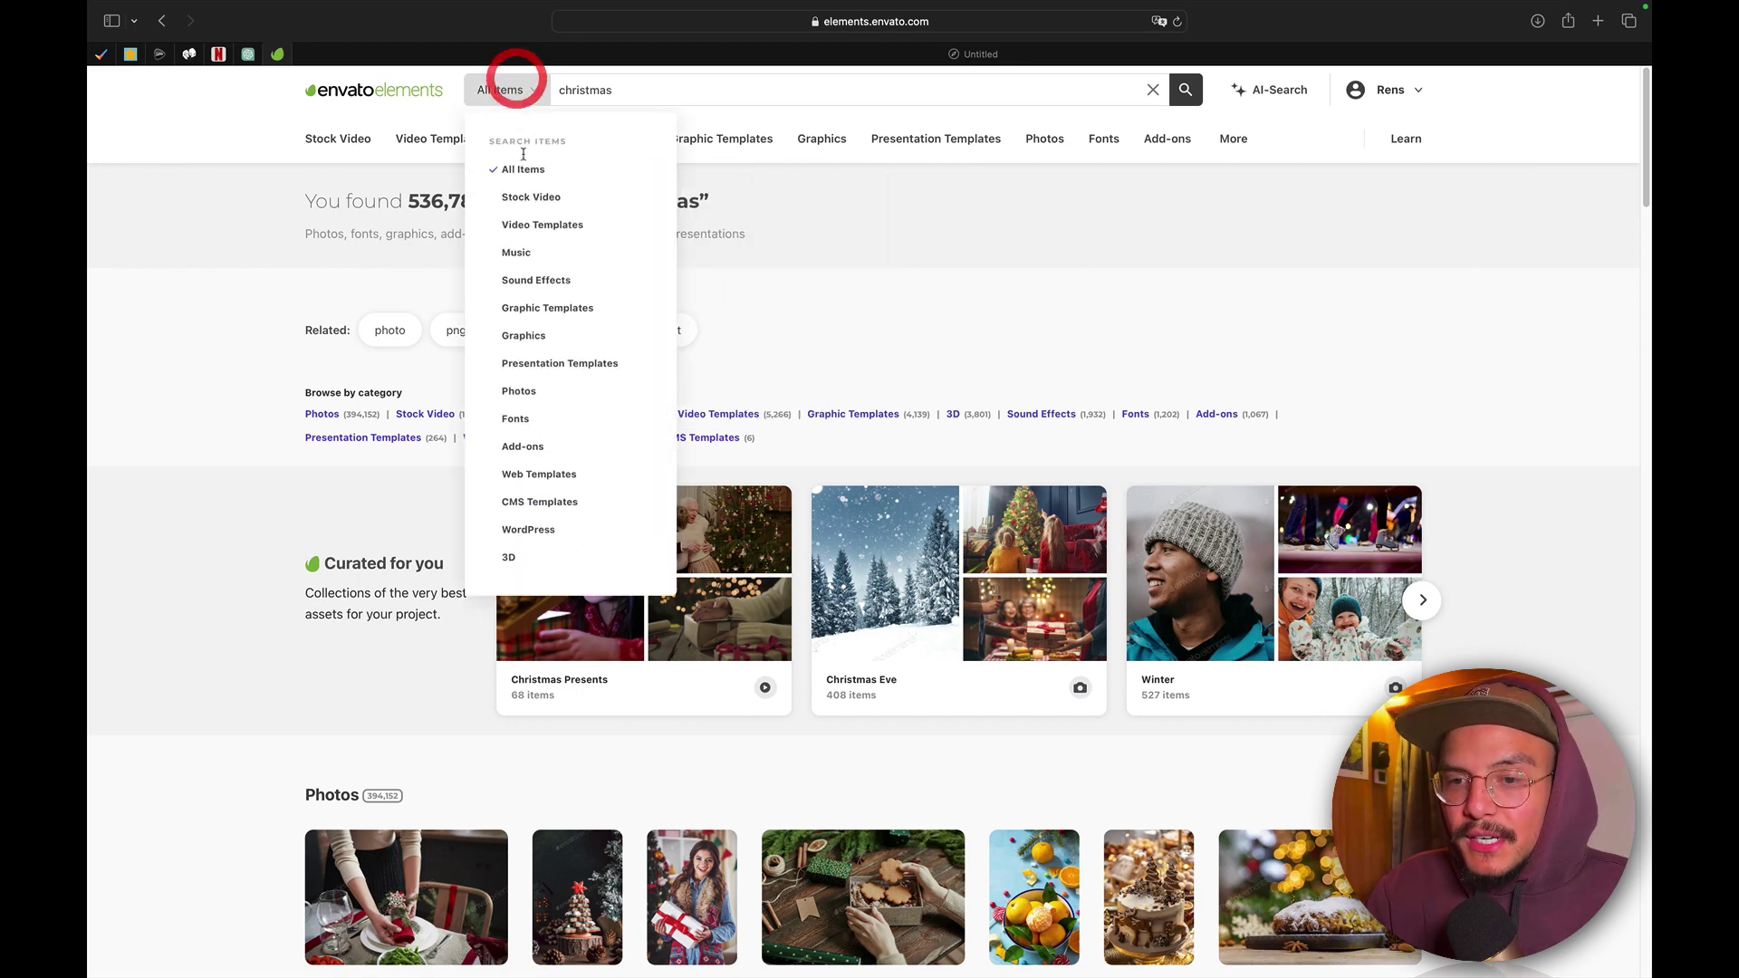
pyautogui.click(547, 313)
pyautogui.click(652, 90)
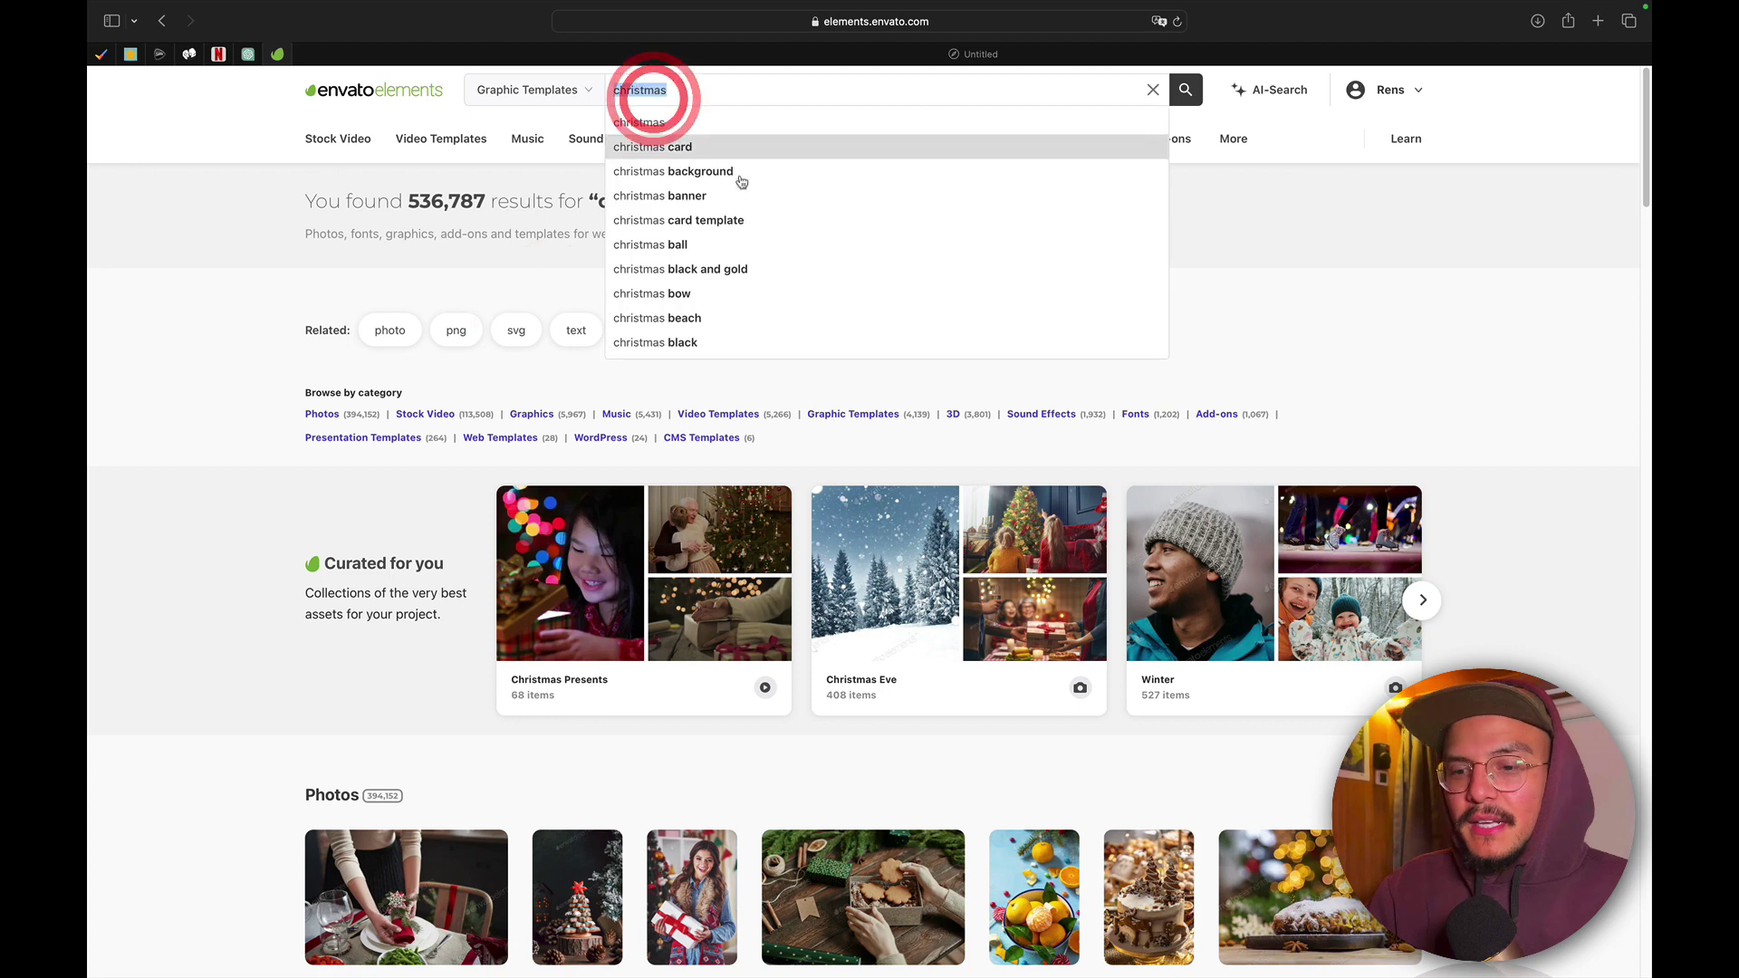
pyautogui.write('mockup')
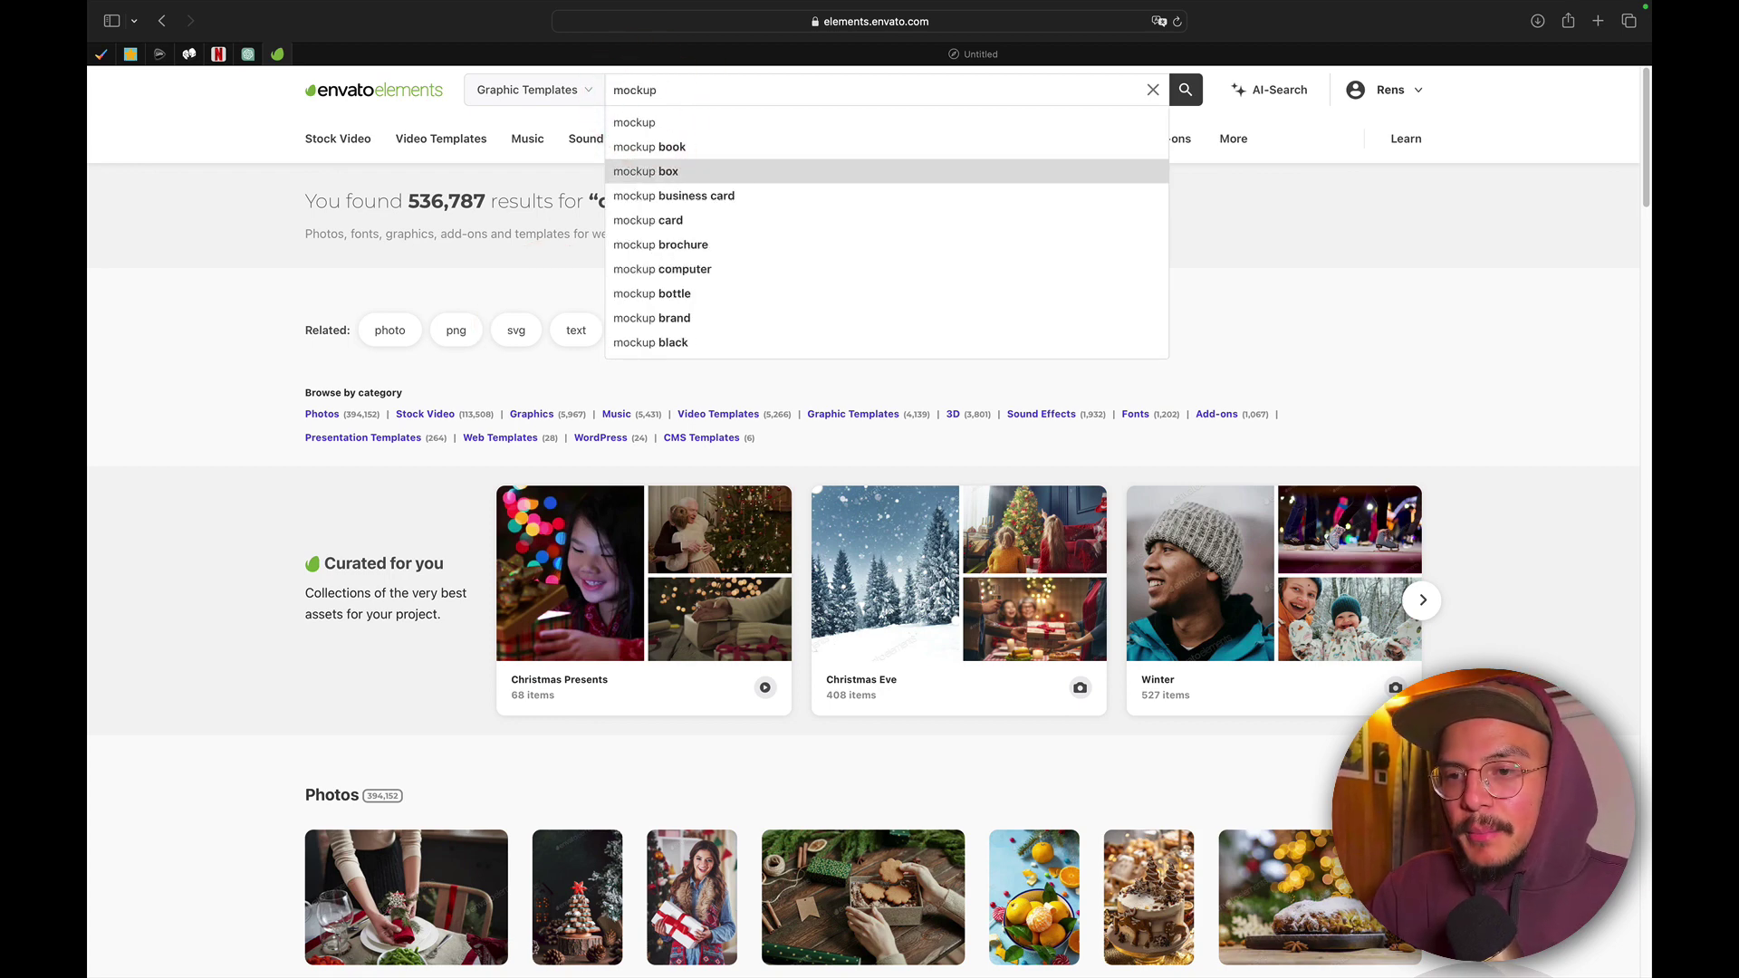
pyautogui.press('Return')
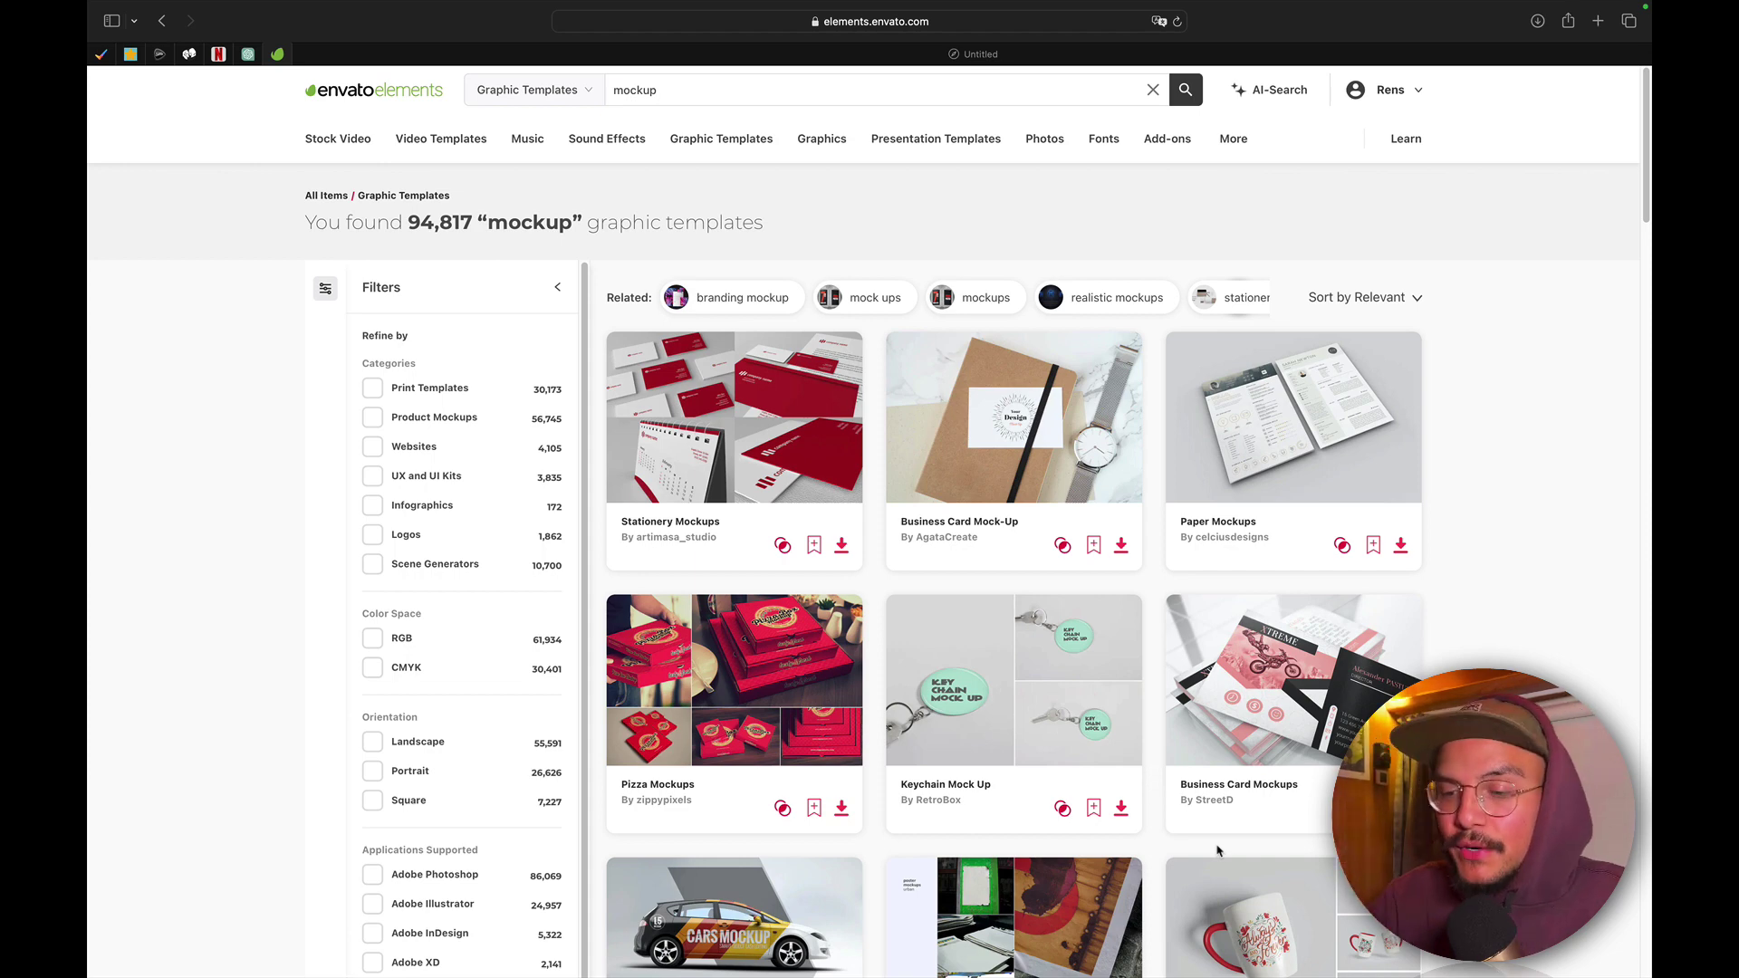
# Scroll through the grid of mockup template results.
pyautogui.scroll(-5, 1215, 725)
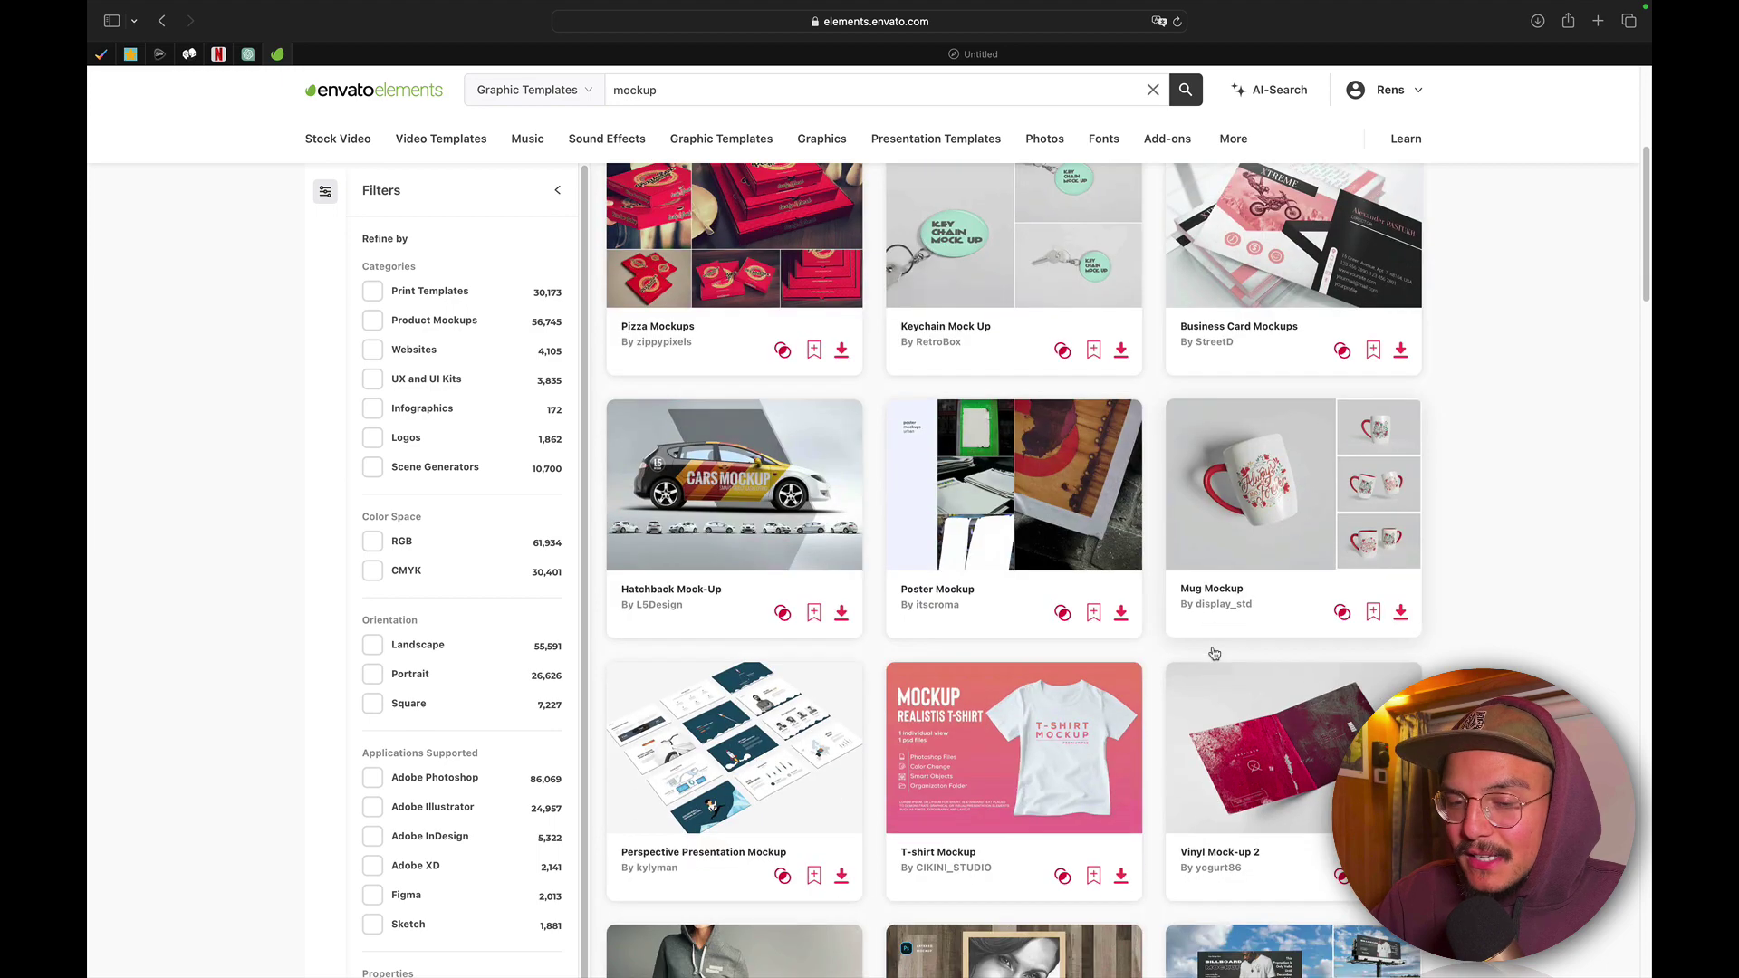
pyautogui.scroll(-4, 867, 723)
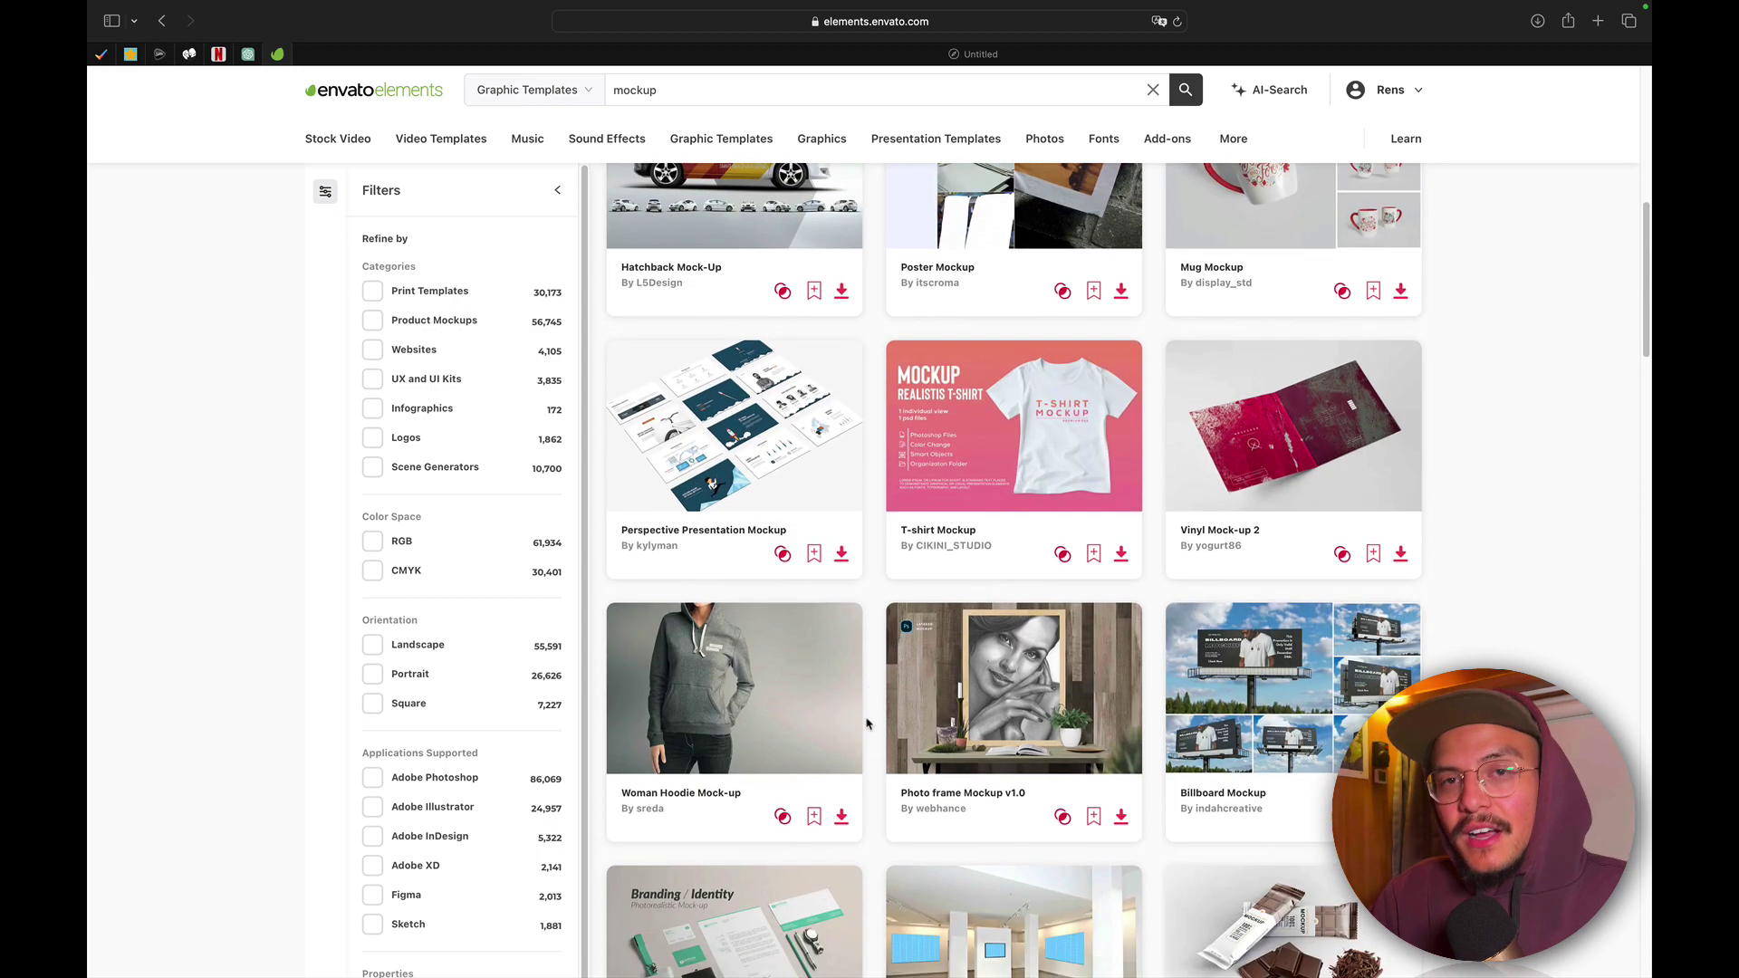
pyautogui.scroll(-2, 867, 723)
pyautogui.scroll(-2, 867, 723)
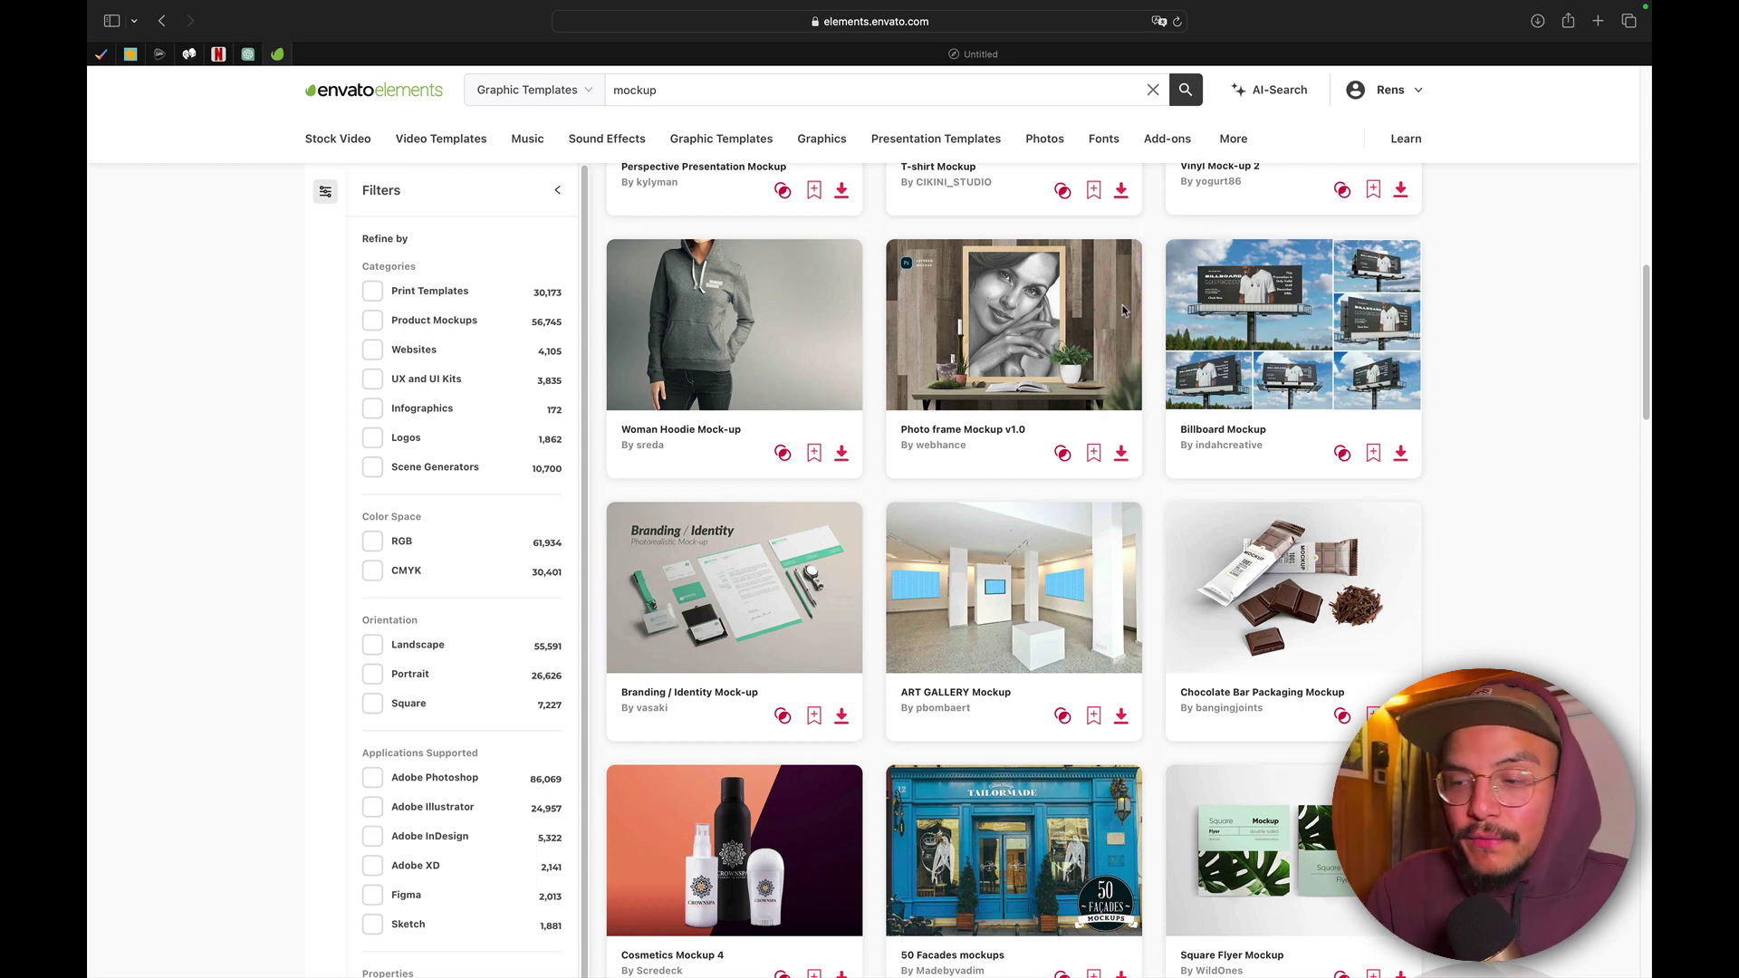
pyautogui.scroll(-1, 1076, 478)
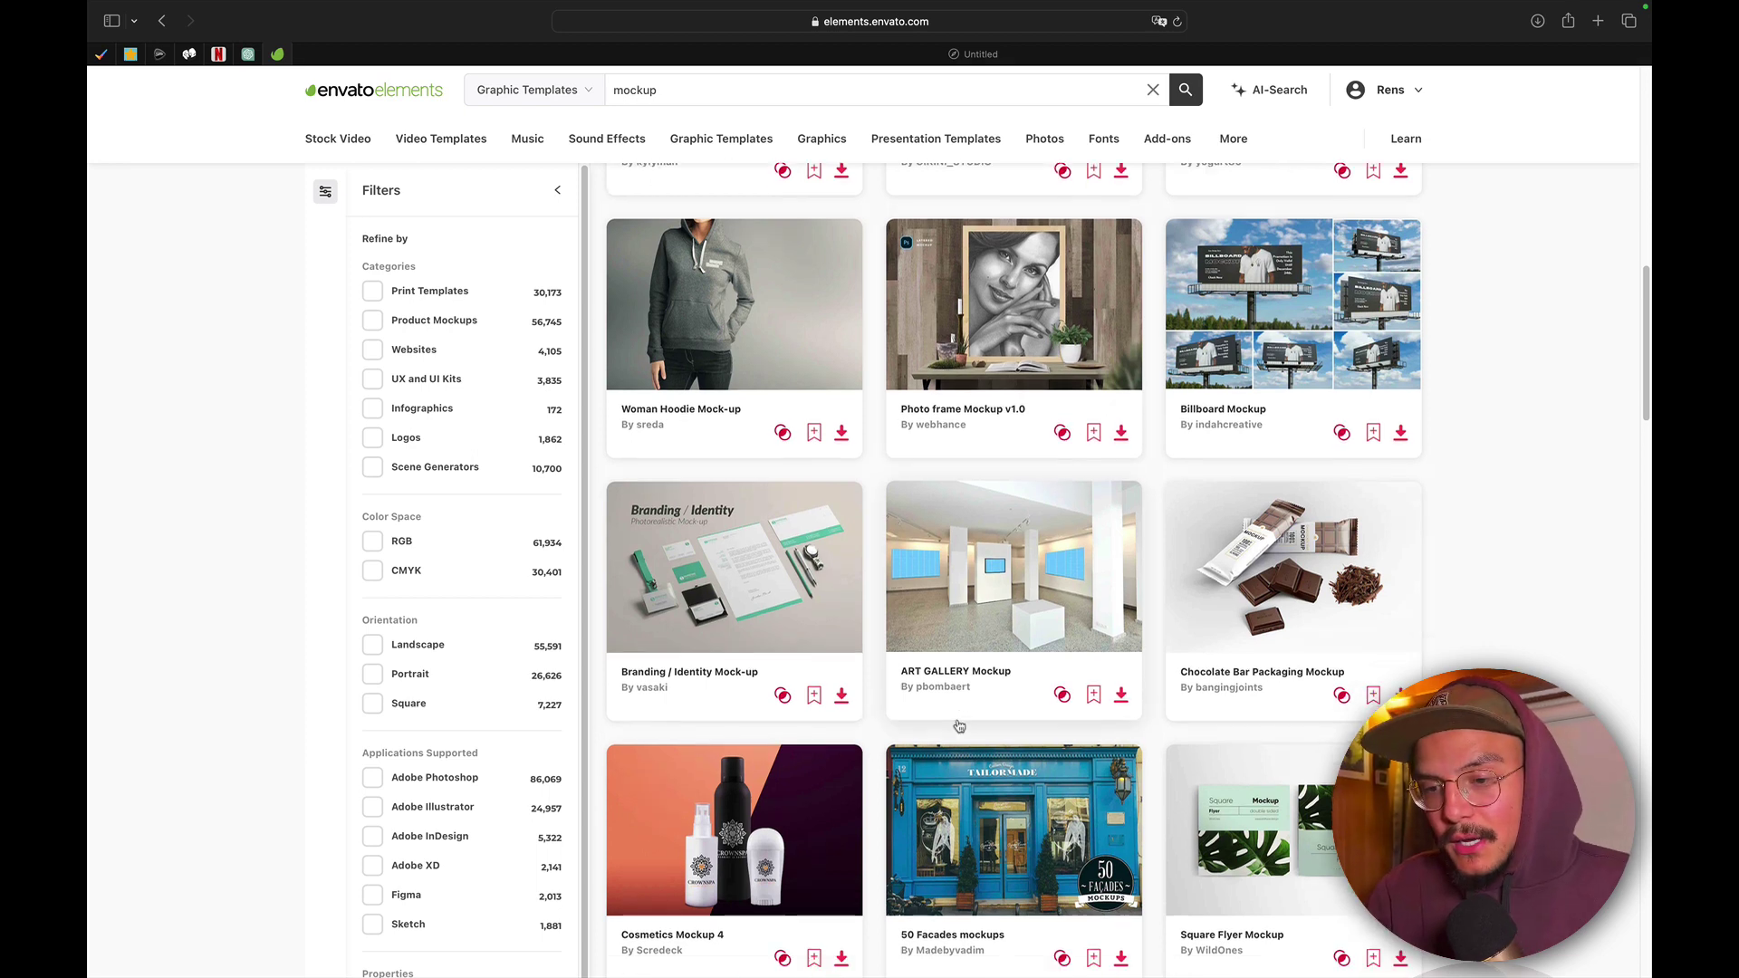
pyautogui.scroll(-3, 1077, 478)
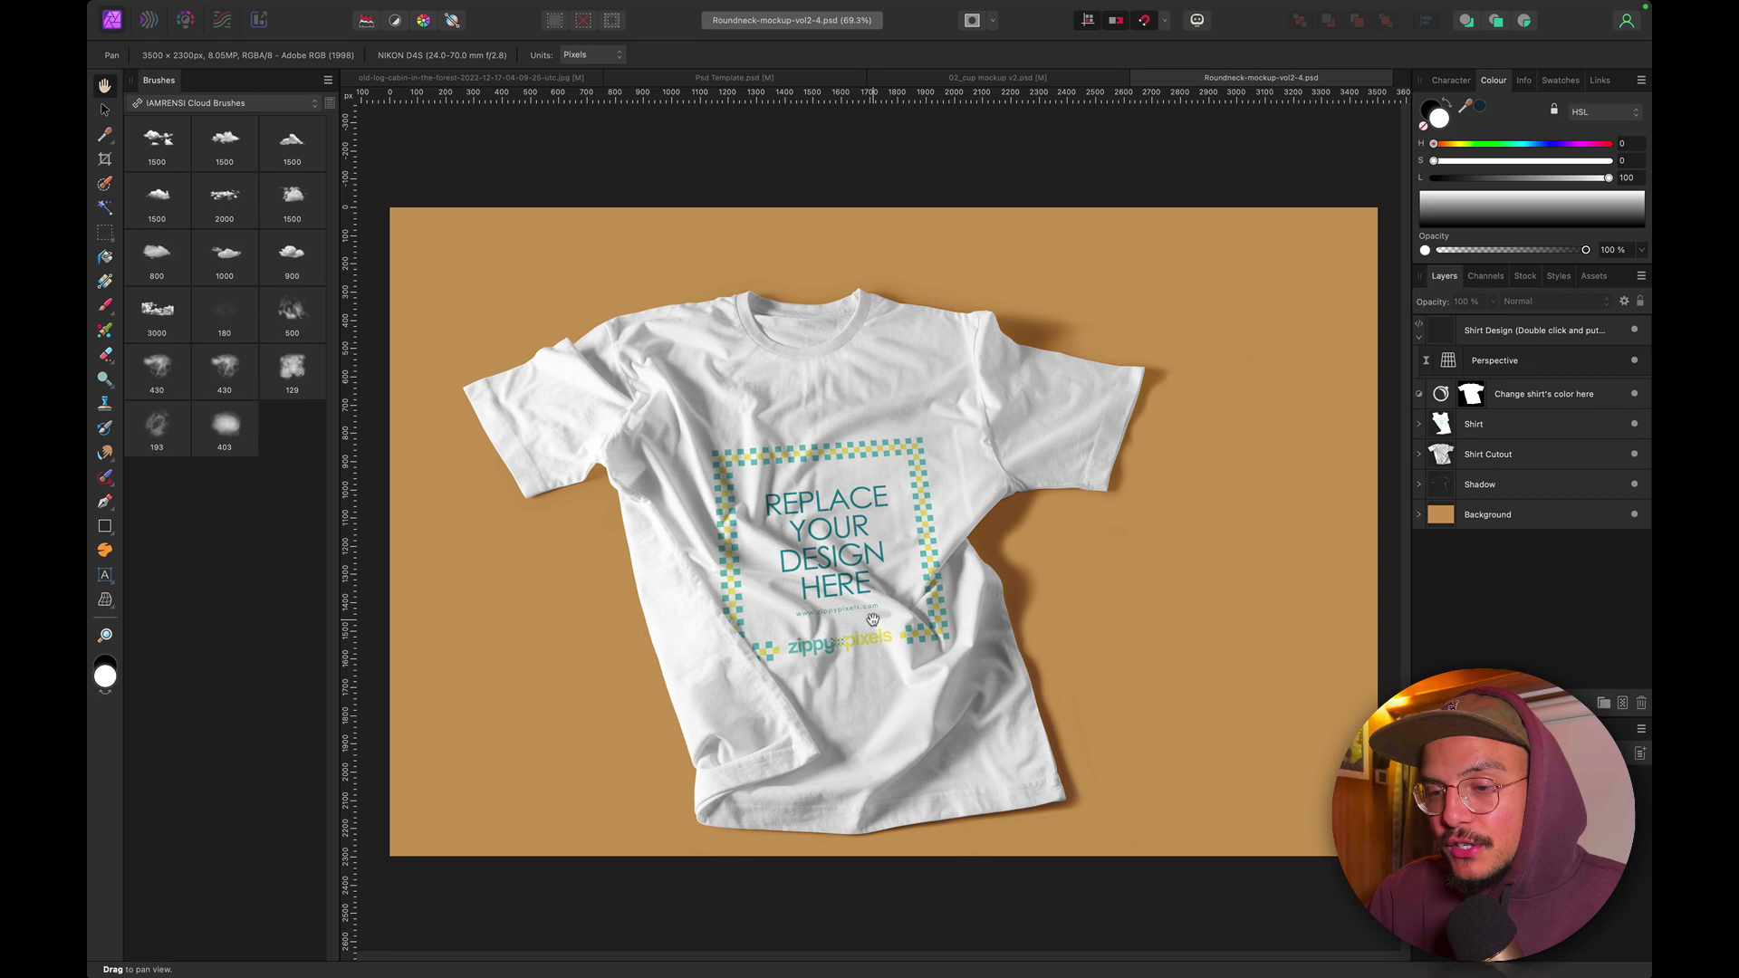
# Zoom into and pan around the shirt's Replace Your Design Here print.
pyautogui.scroll(3, 819, 527)
pyautogui.scroll(3, 819, 527)
pyautogui.scroll(2, 684, 385)
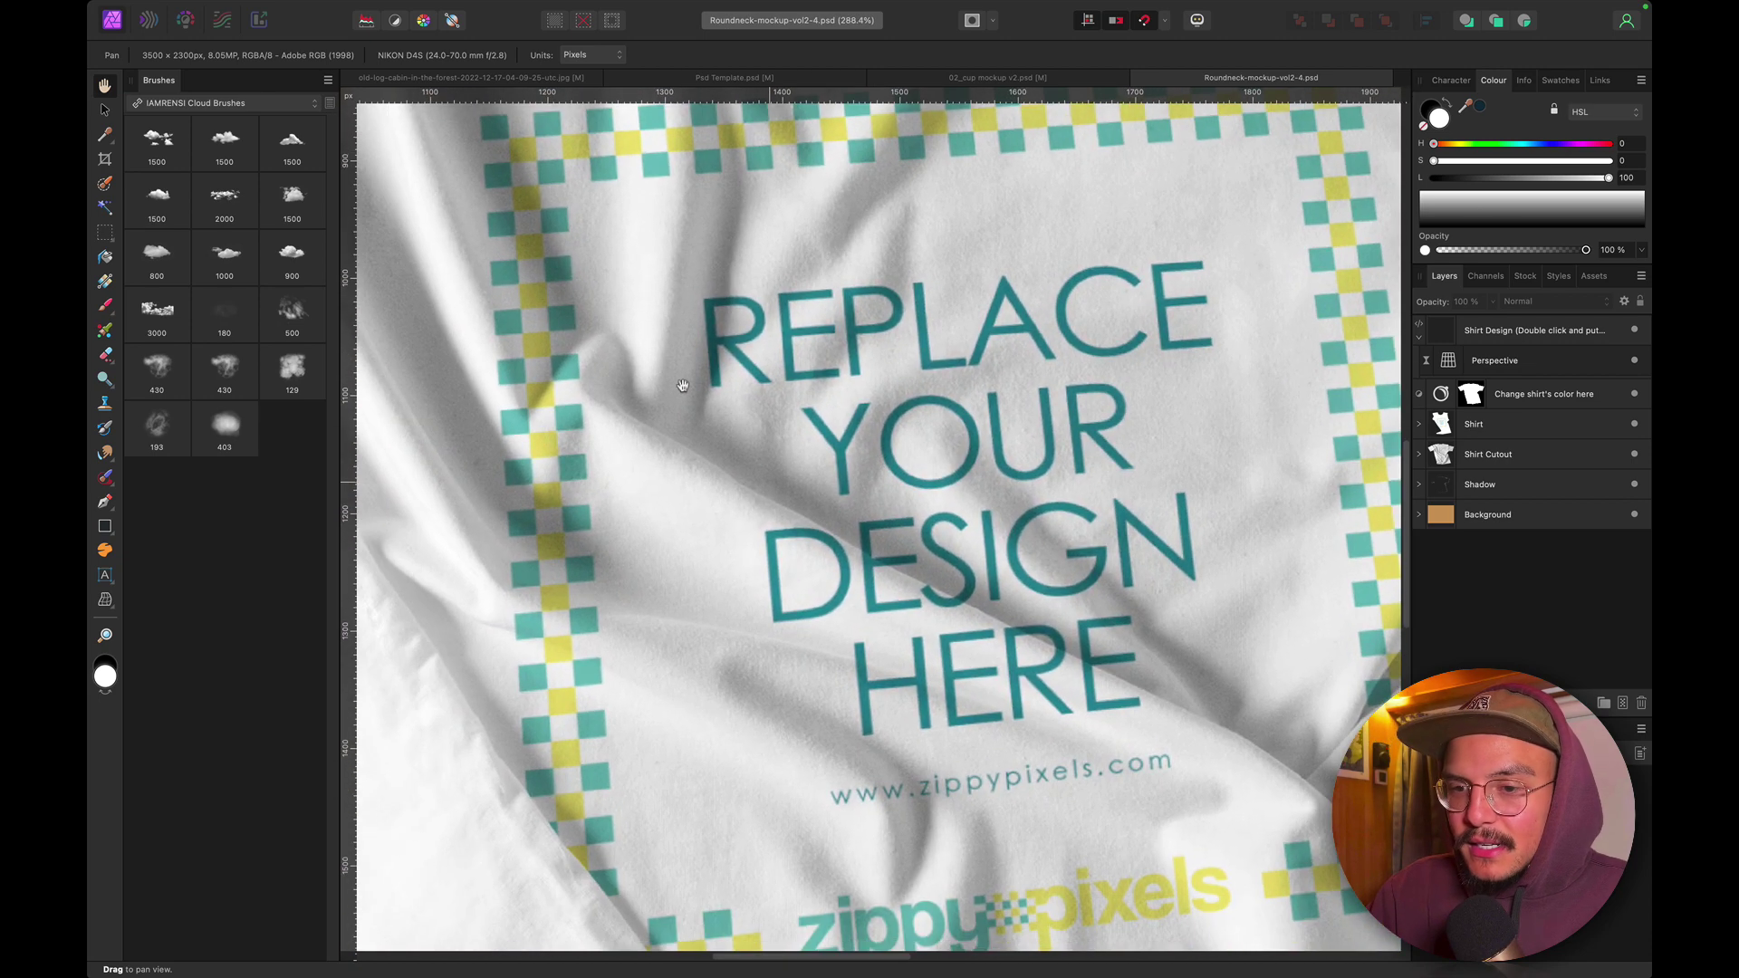
pyautogui.scroll(2, 646, 349)
pyautogui.hscroll(3, 873, 401)
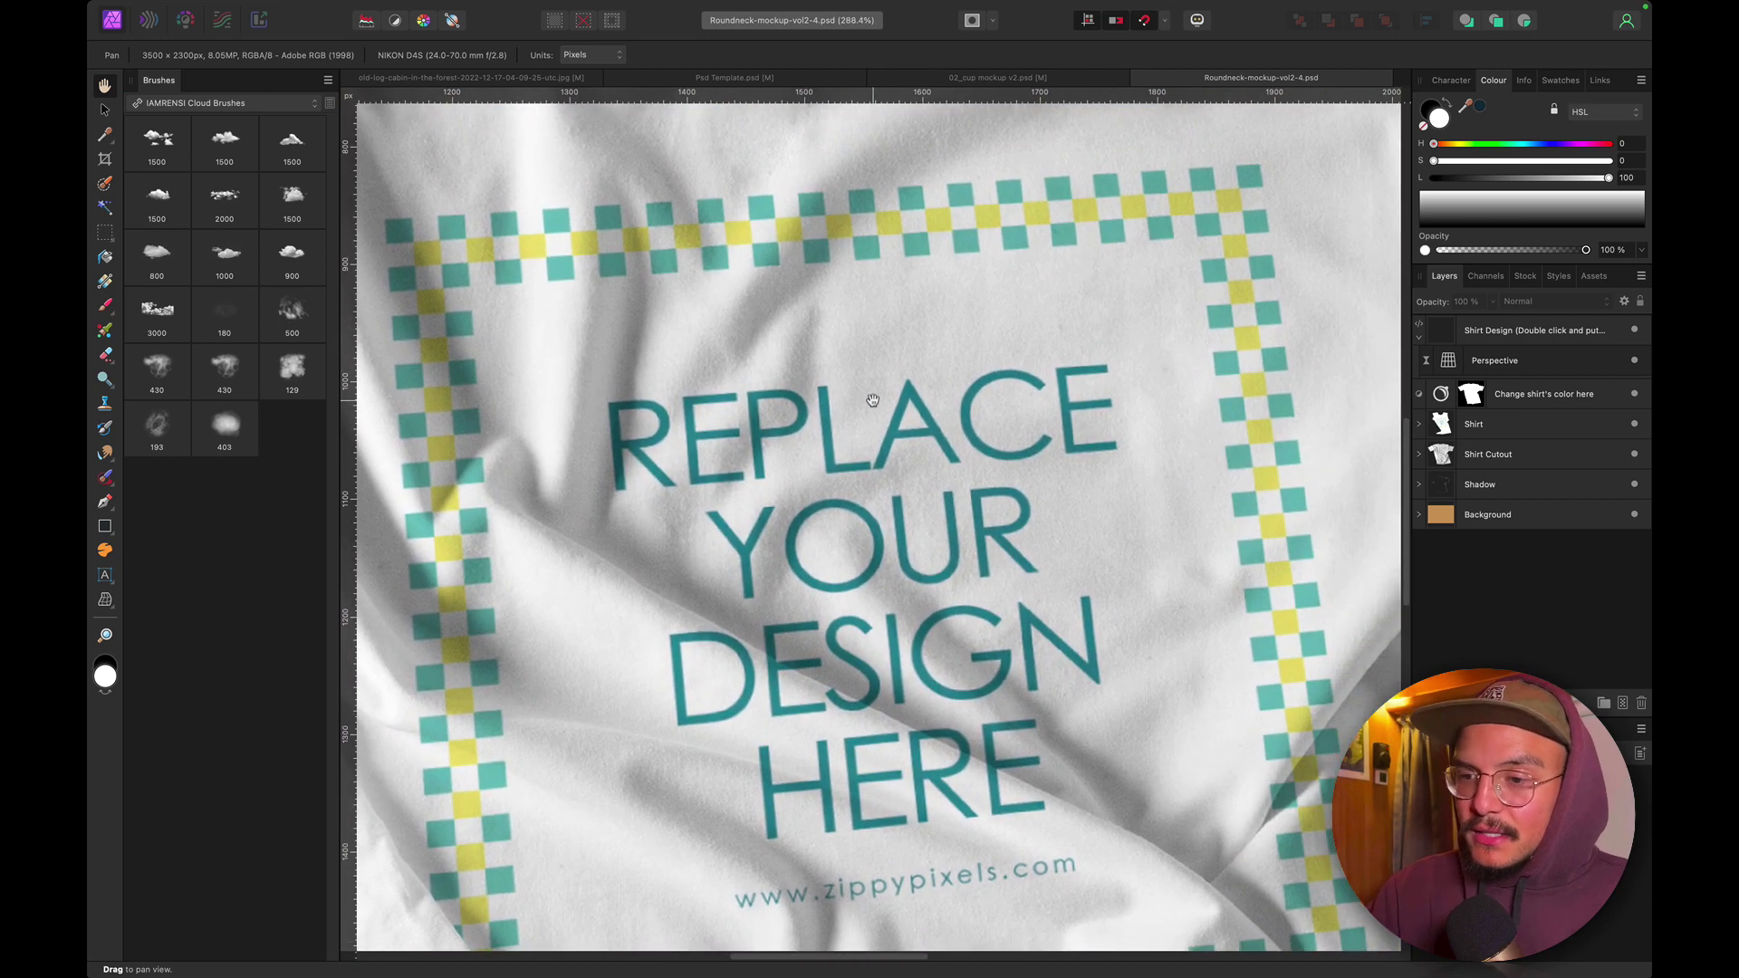
pyautogui.scroll(-3, 815, 385)
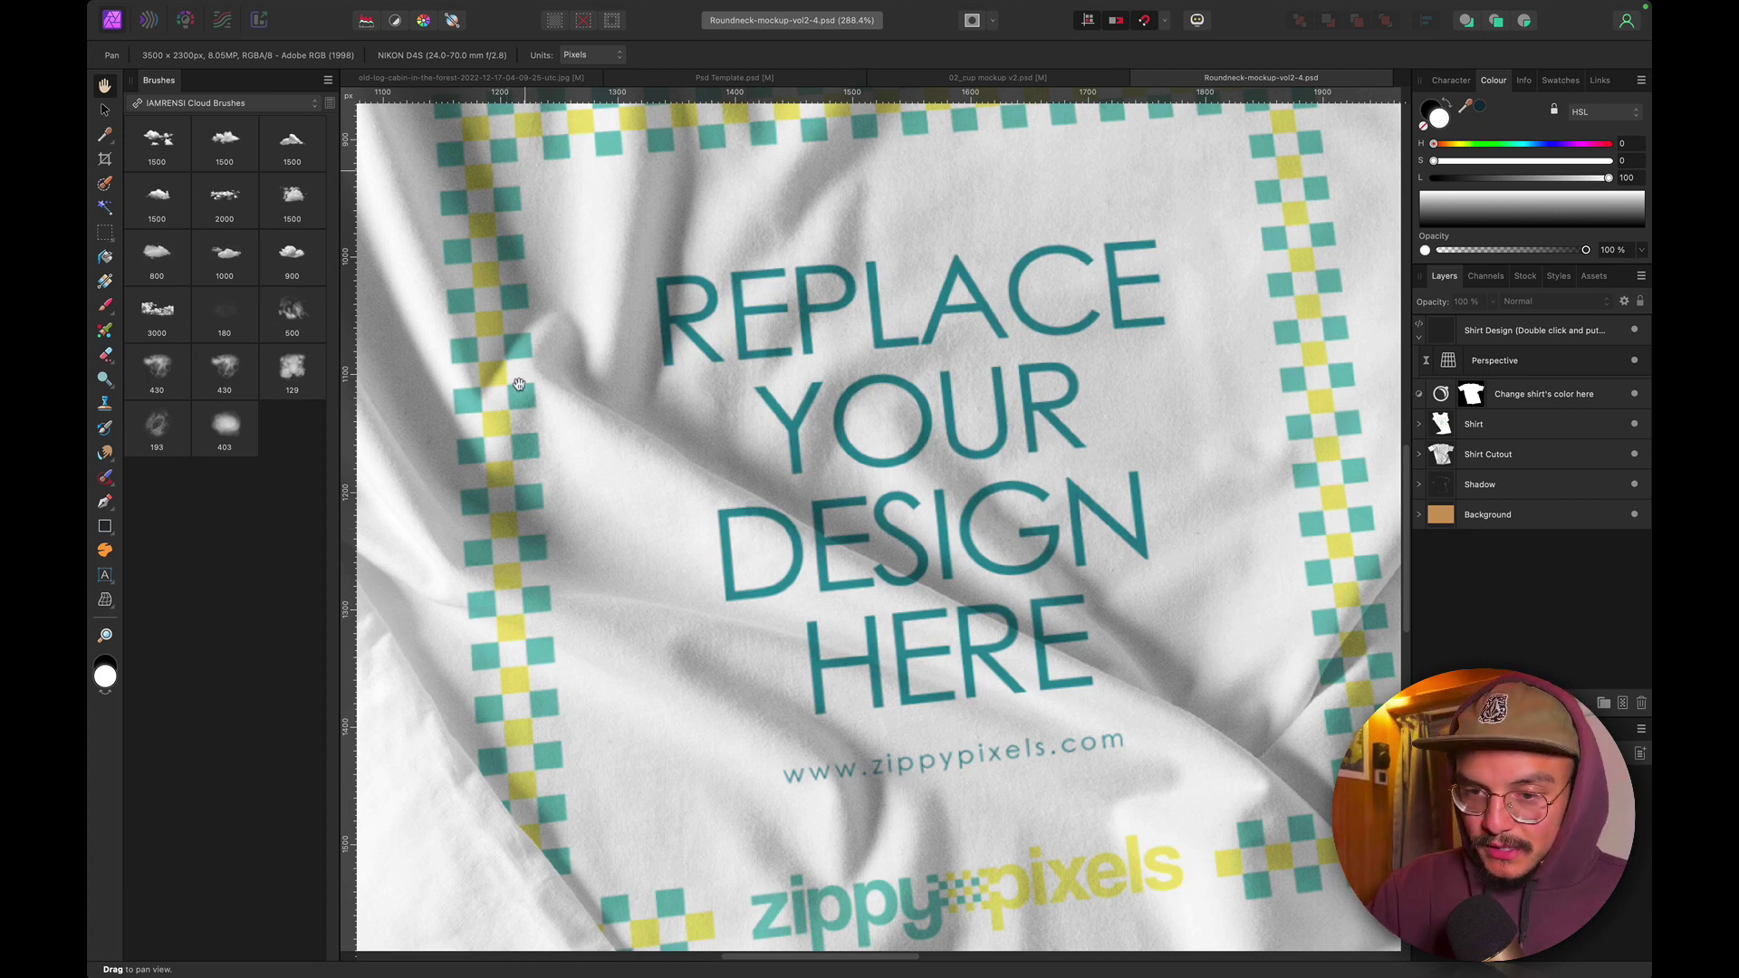
pyautogui.scroll(3, 1337, 334)
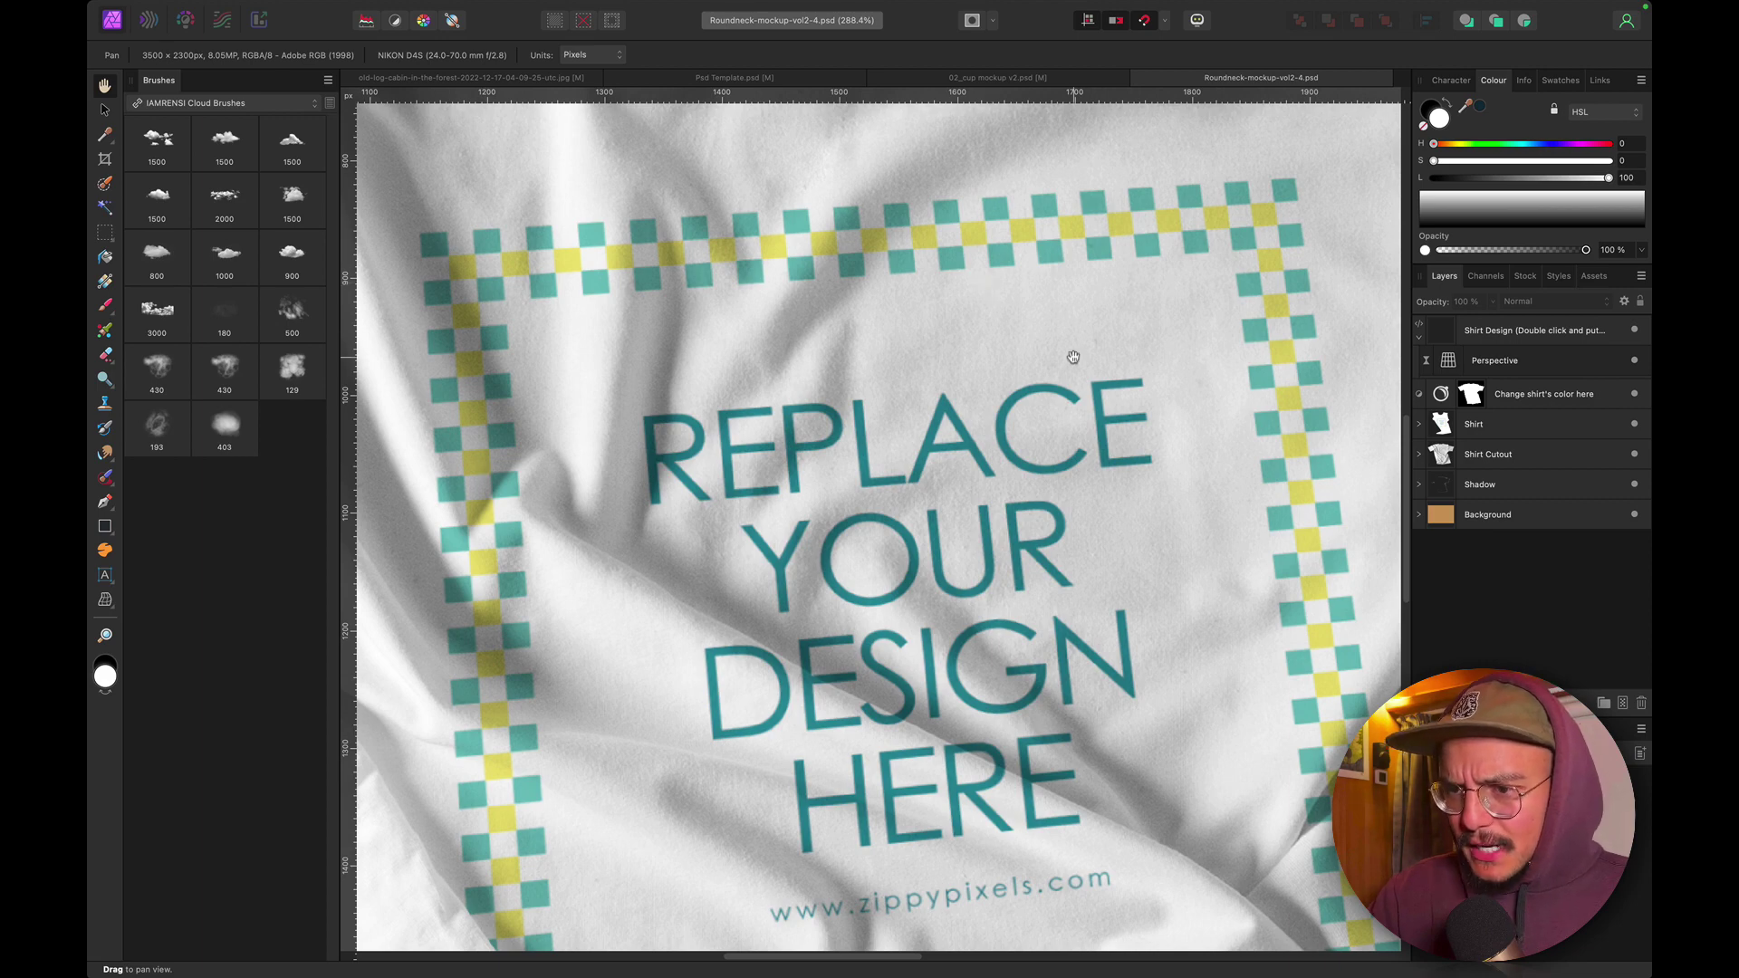
# Zoom back out and switch to the 02_cup mockup v2.psd document.
pyautogui.scroll(-2, 831, 463)
pyautogui.scroll(-2, 679, 599)
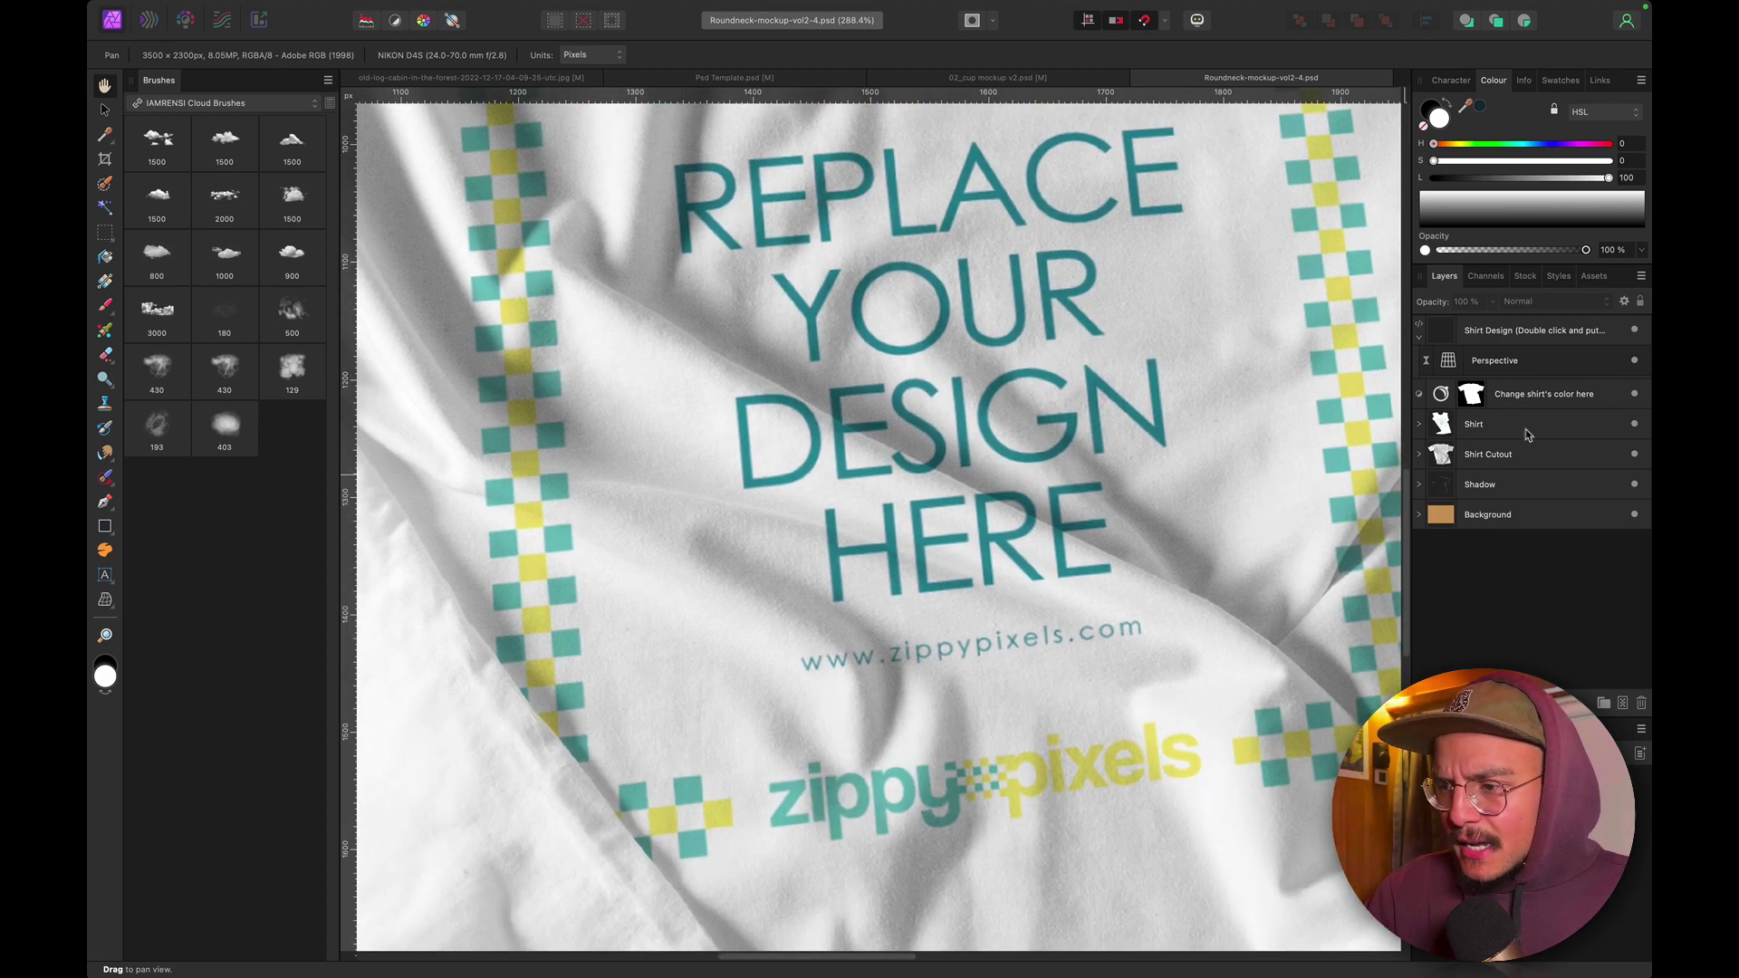
pyautogui.scroll(-1, 1205, 525)
pyautogui.scroll(-2, 1205, 526)
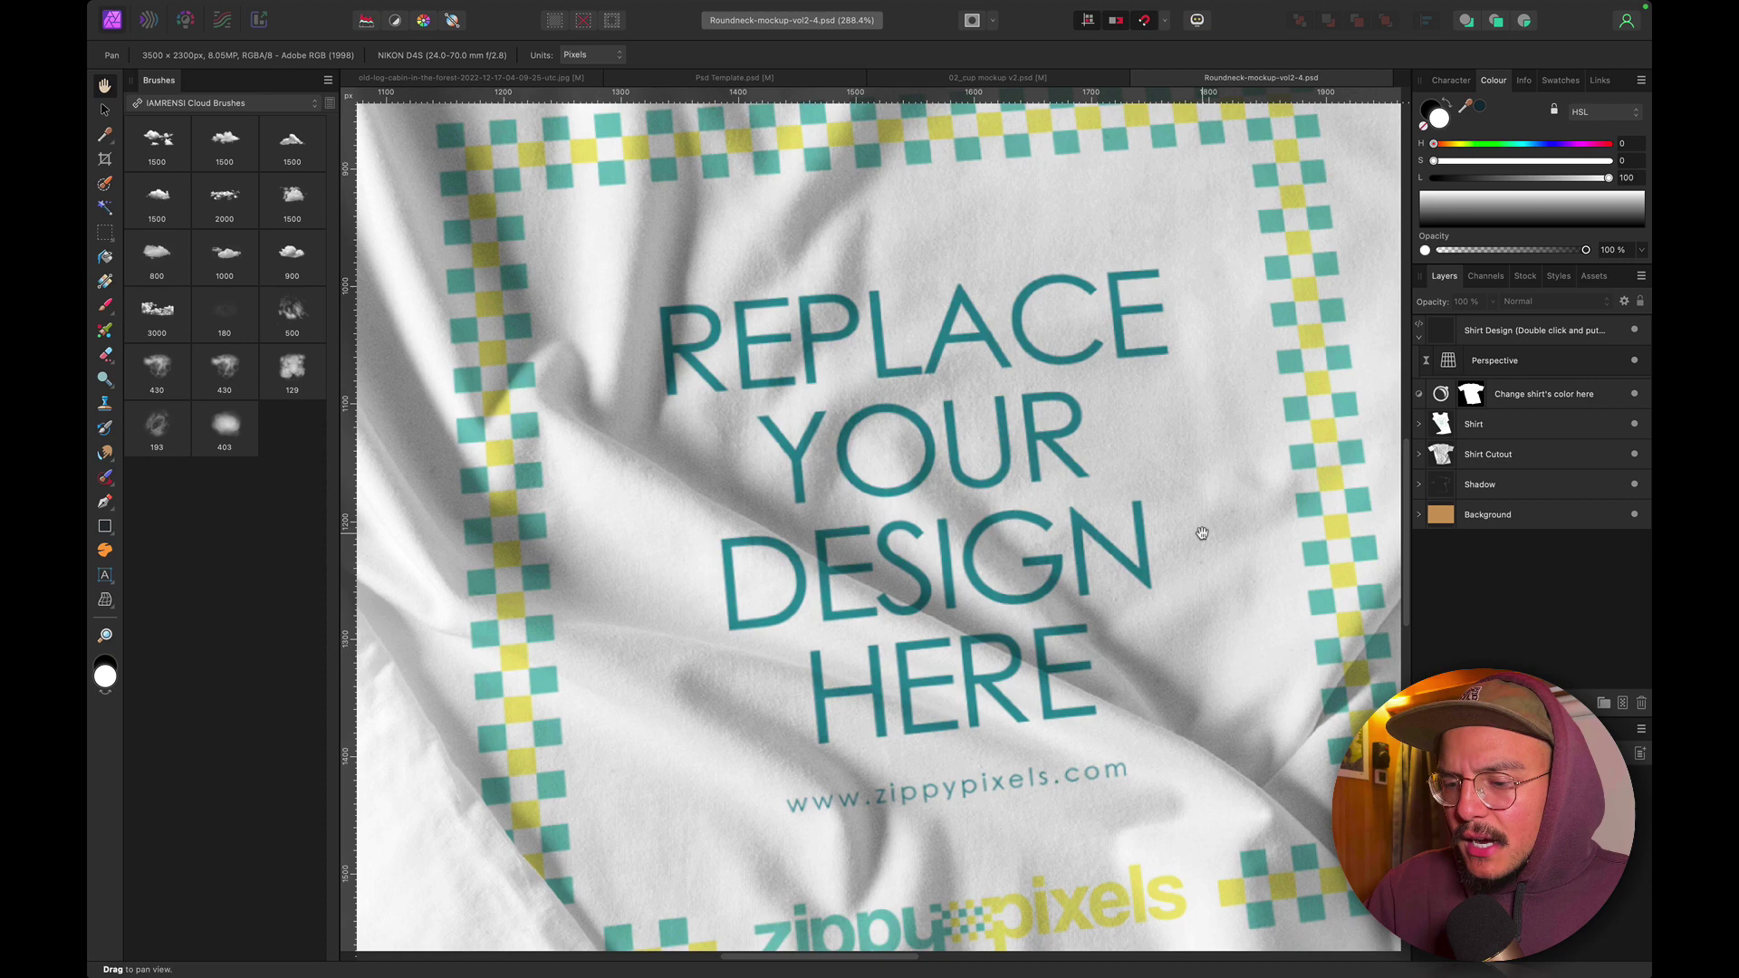
pyautogui.scroll(-2, 1202, 533)
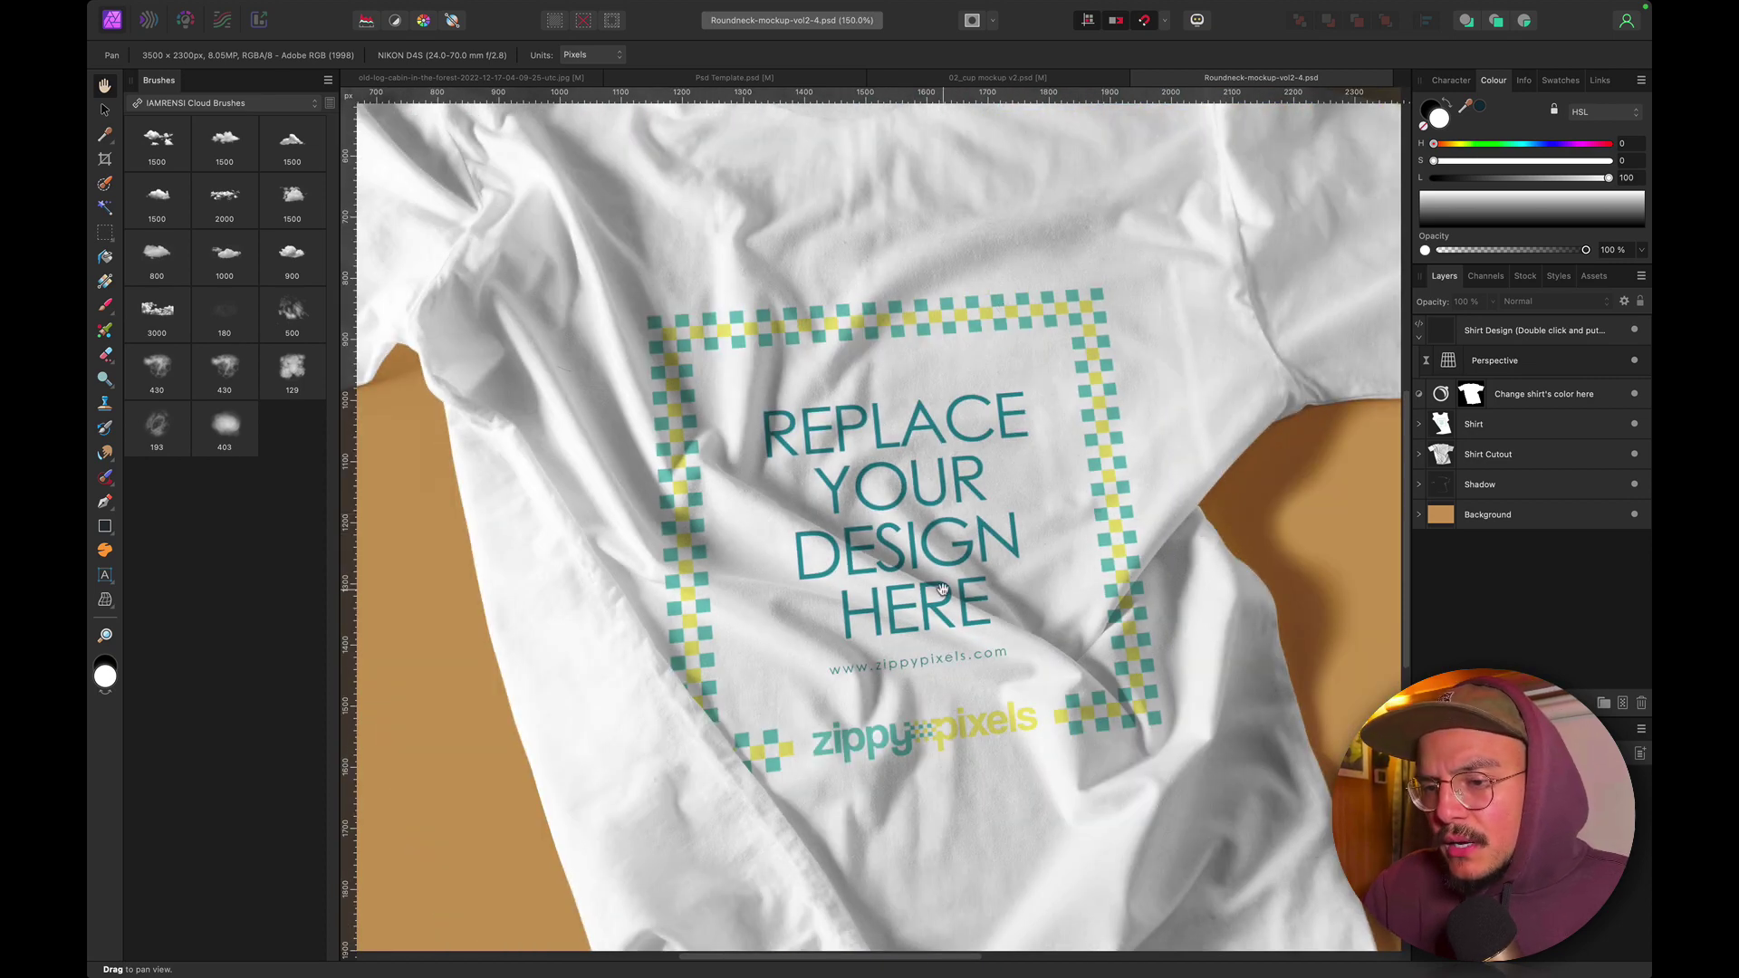
pyautogui.click(987, 80)
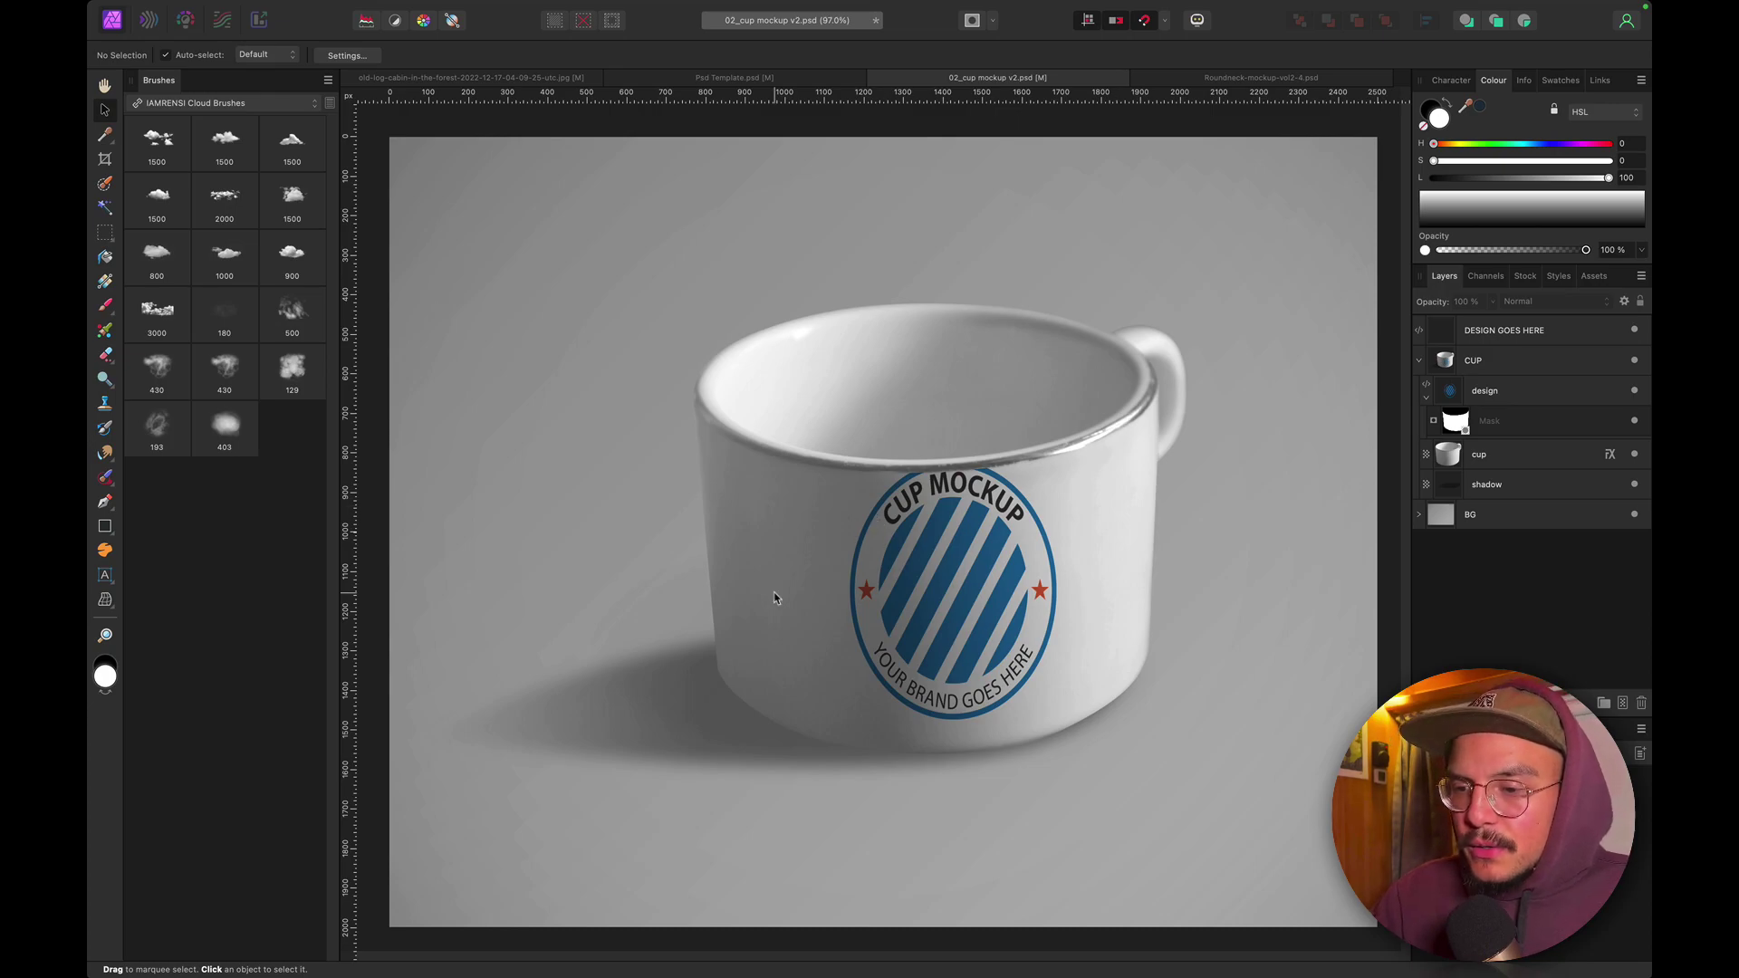
# Hide Affinity Photo to reveal the desktop.
pyautogui.press('F11')
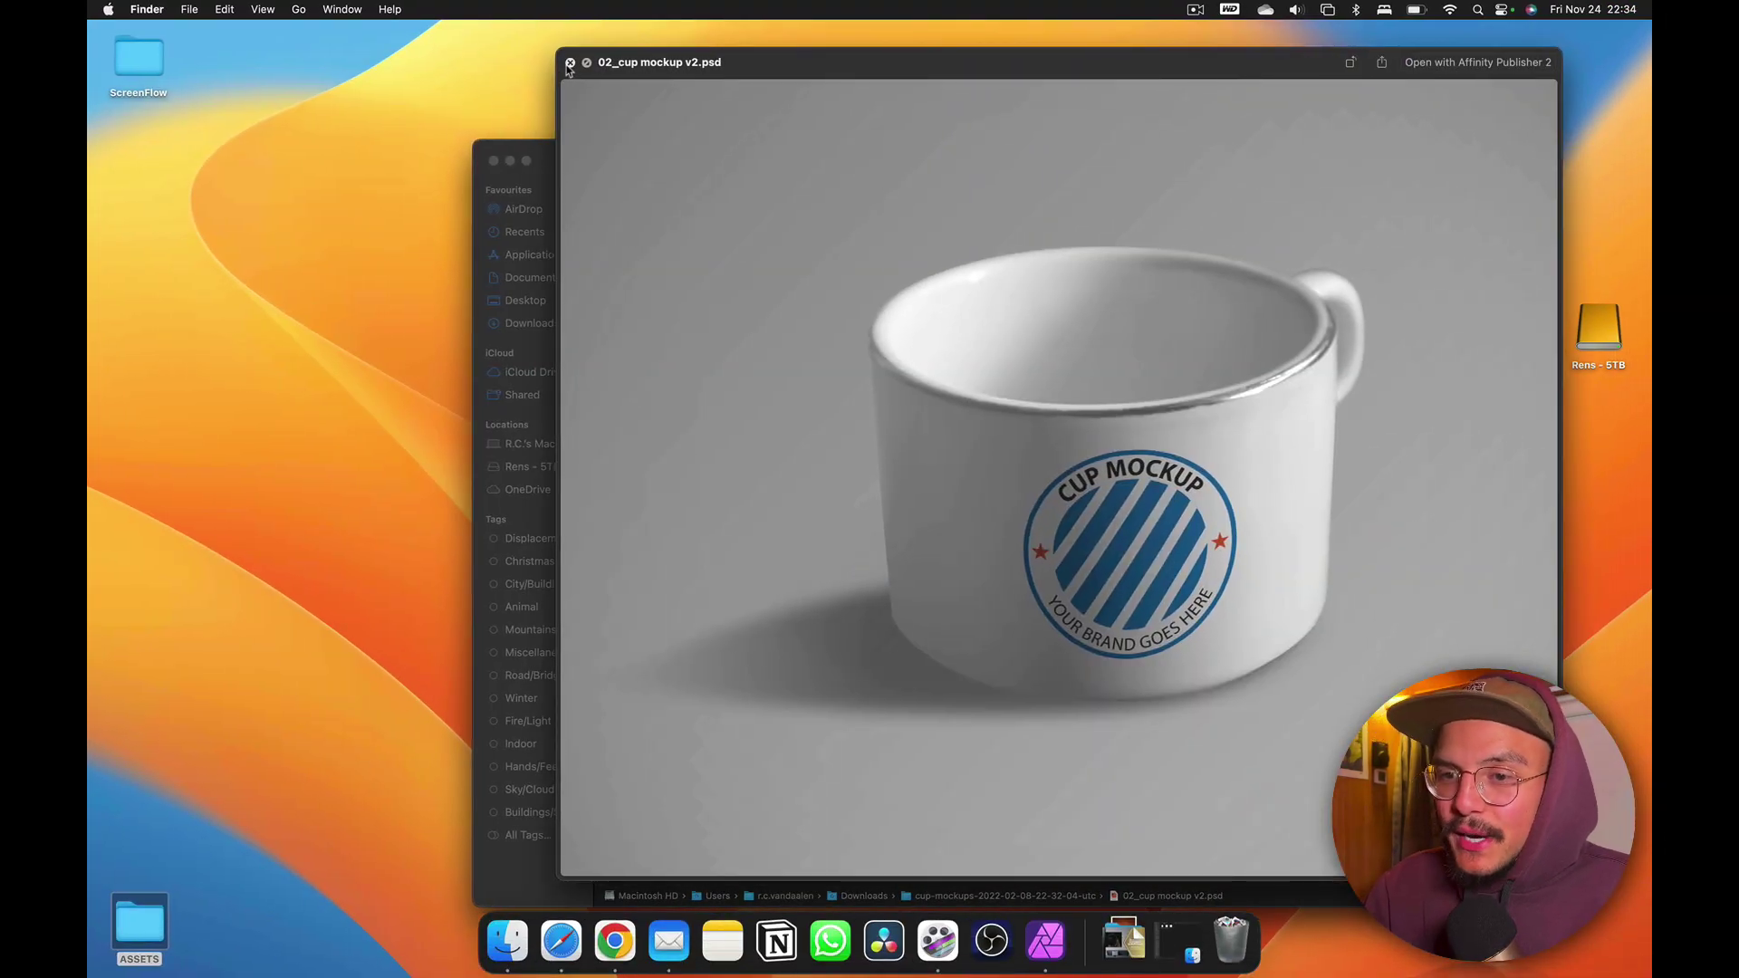
# Go to round-neck-t-shirt-mockups > 04 and Quick Look Roundneck-mockup-vol2-4.psd.
pyautogui.click(569, 62)
pyautogui.click(617, 160)
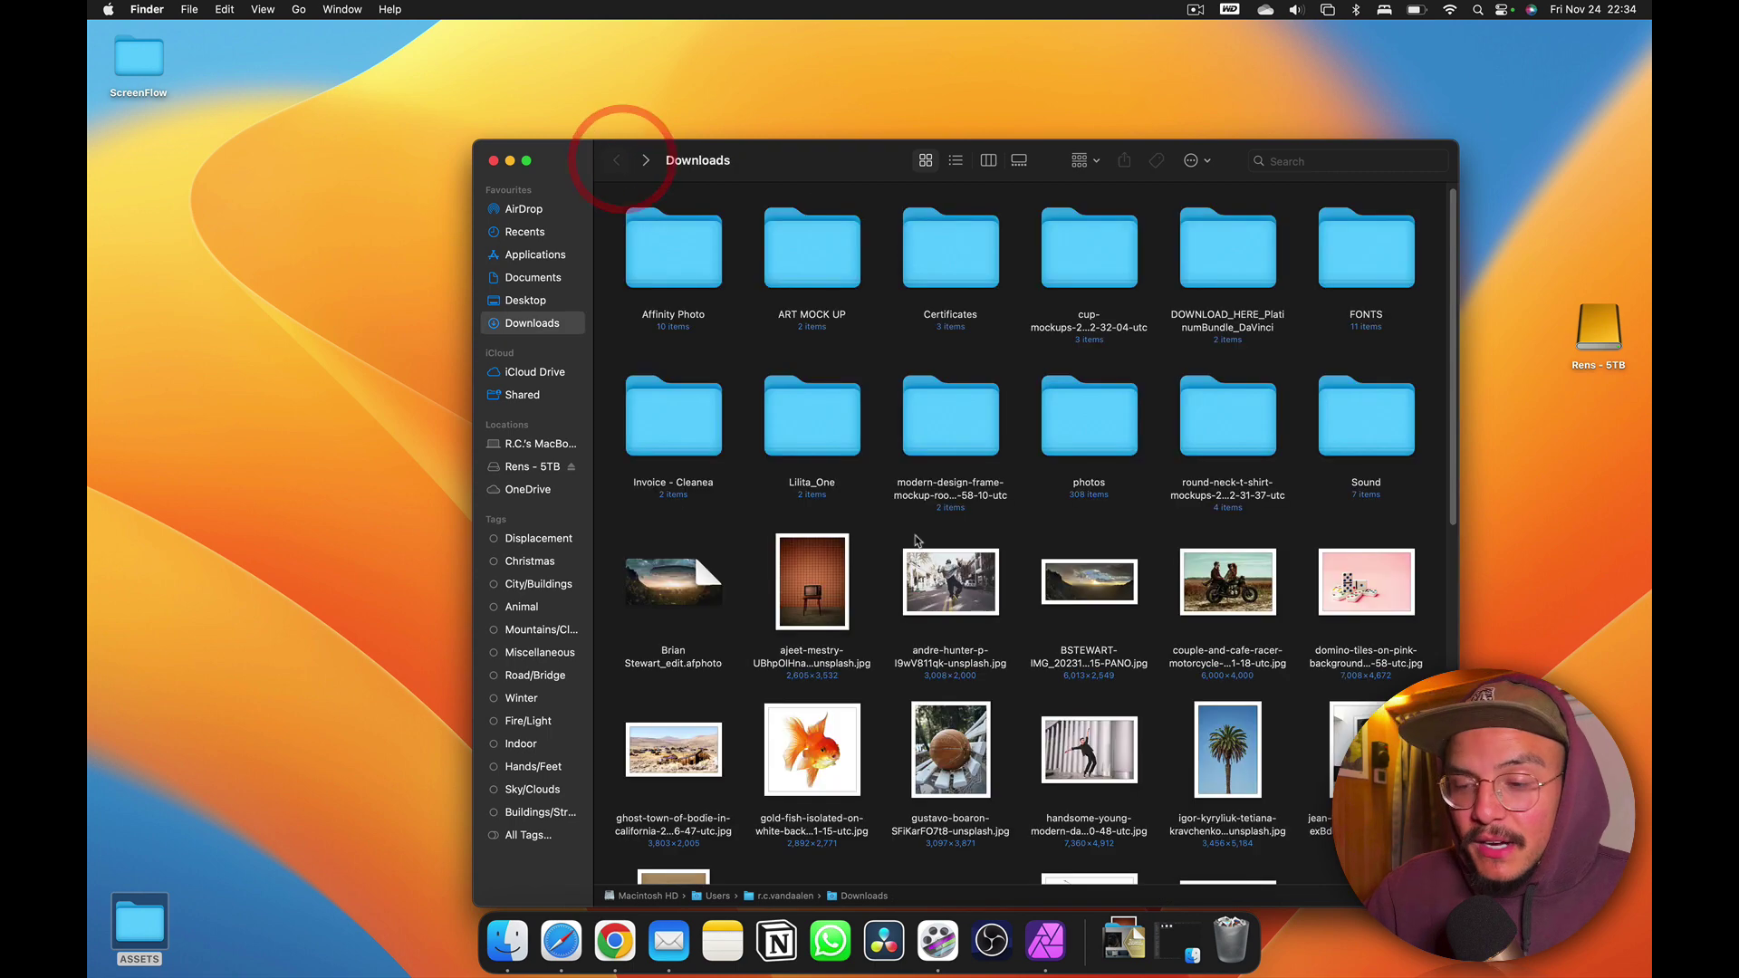
pyautogui.doubleClick(1232, 421)
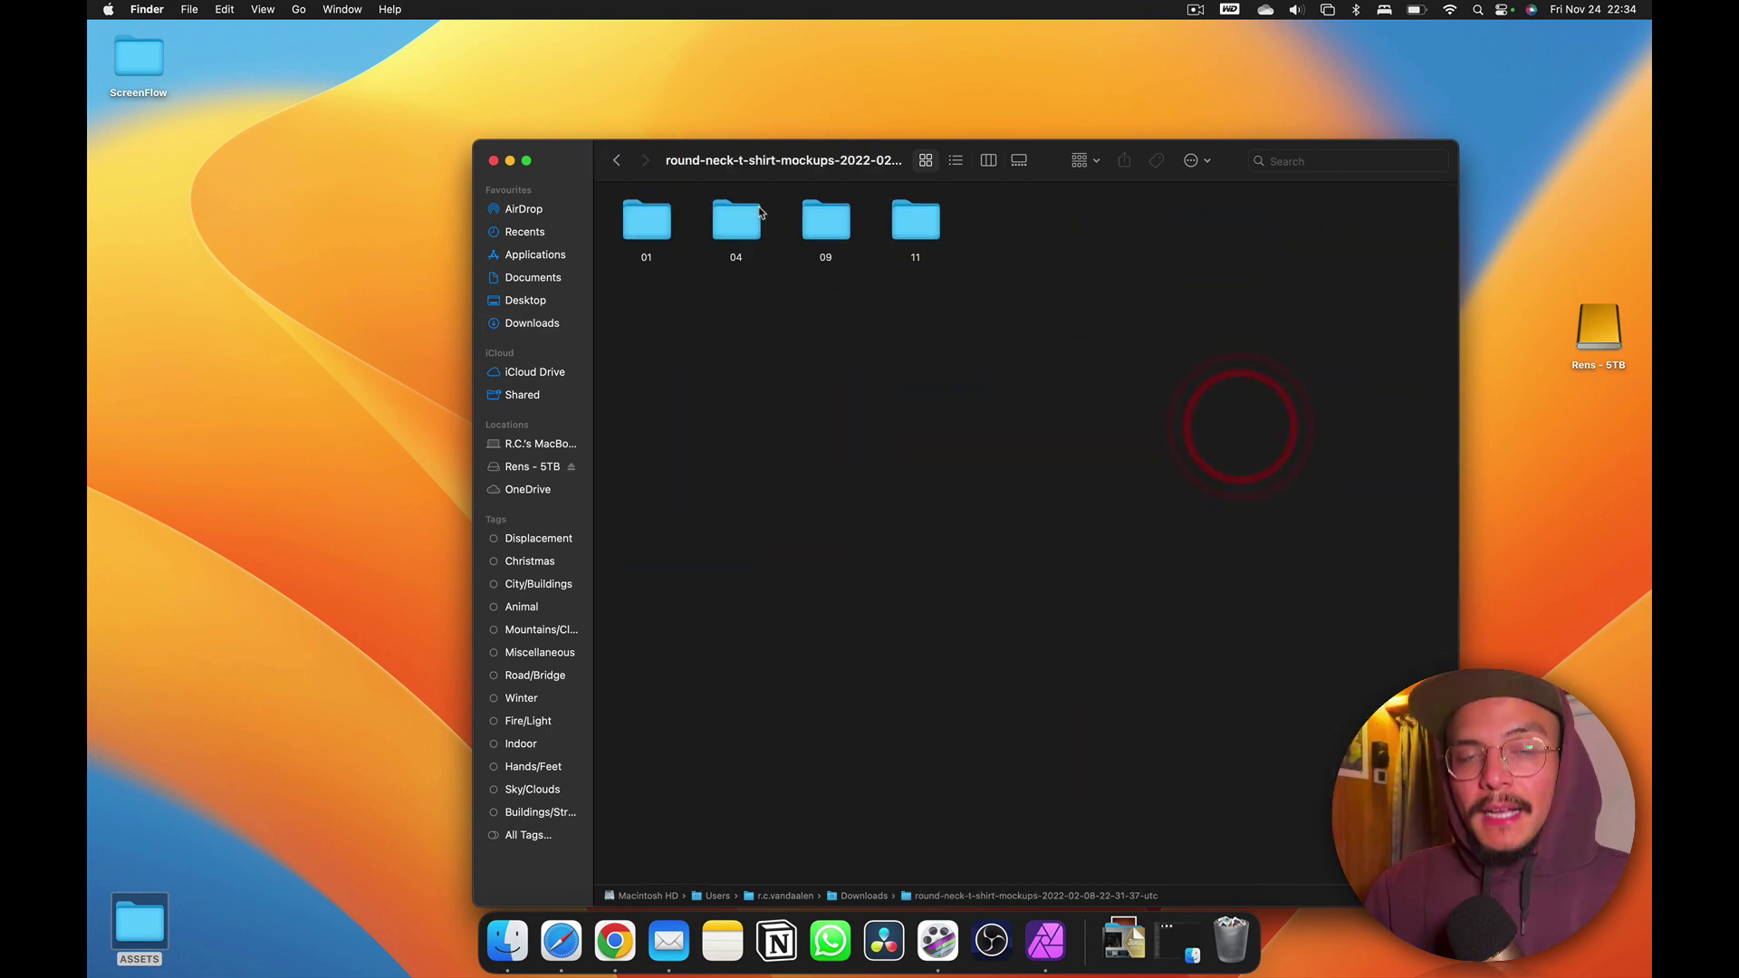
pyautogui.doubleClick(650, 215)
pyautogui.click(617, 160)
pyautogui.doubleClick(713, 220)
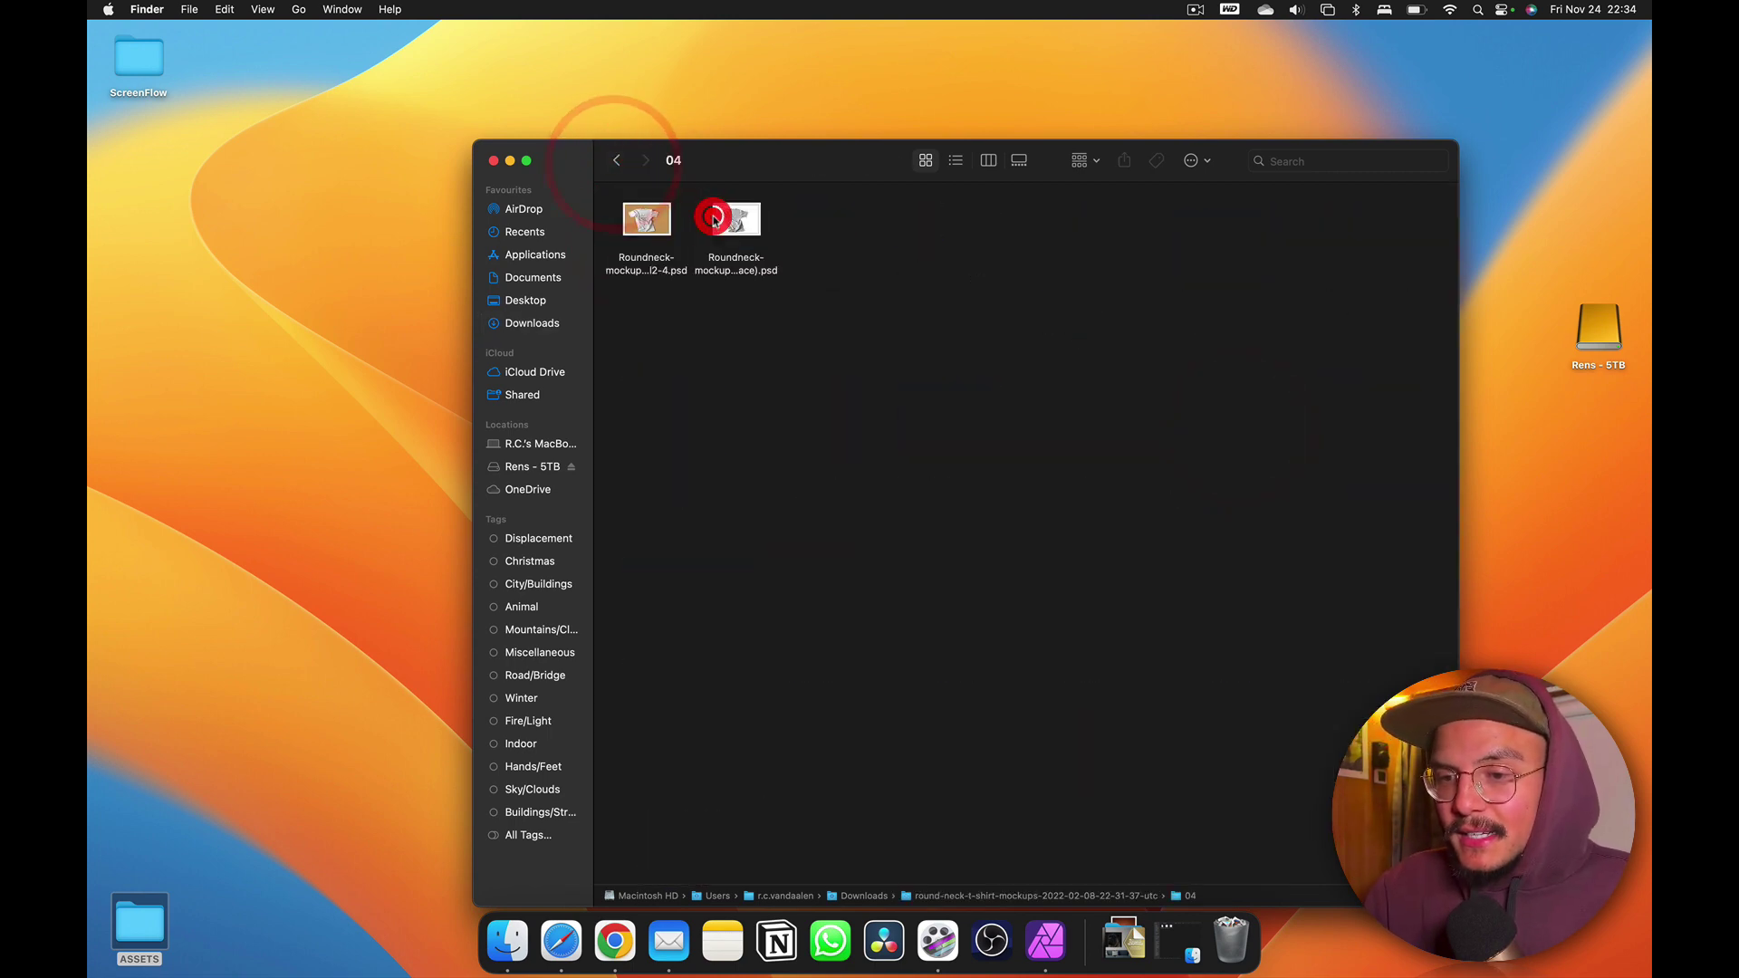
pyautogui.click(647, 218)
pyautogui.press('space')
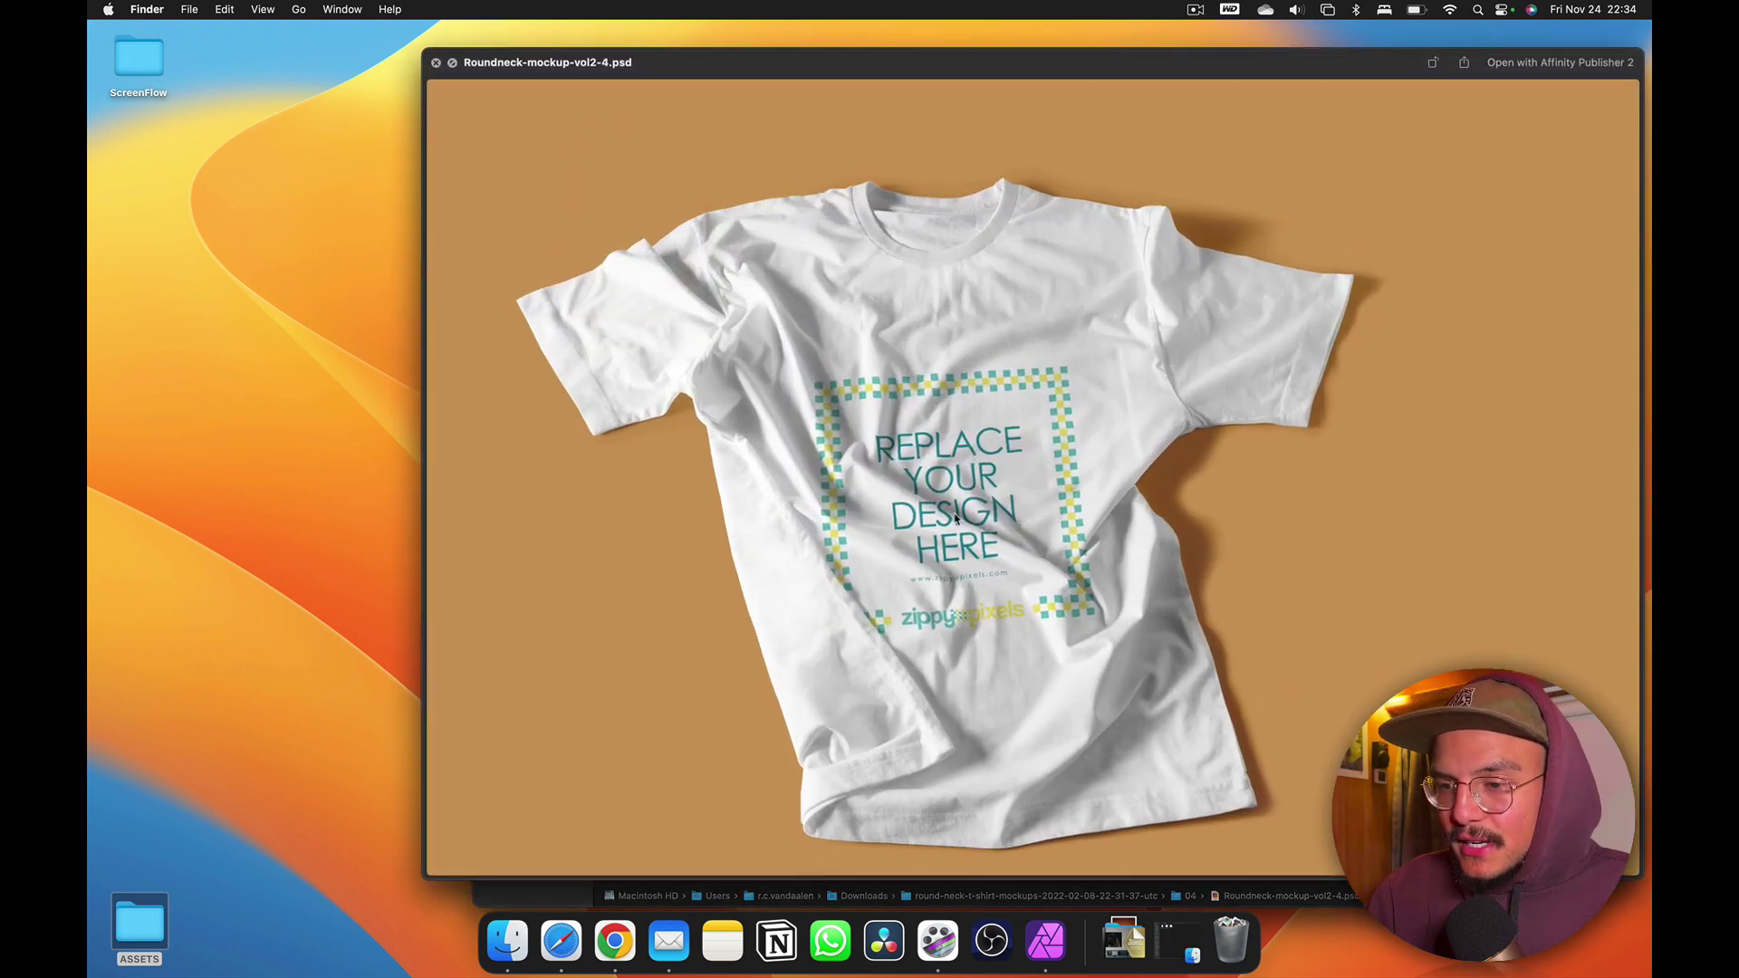
pyautogui.scroll(5, 956, 519)
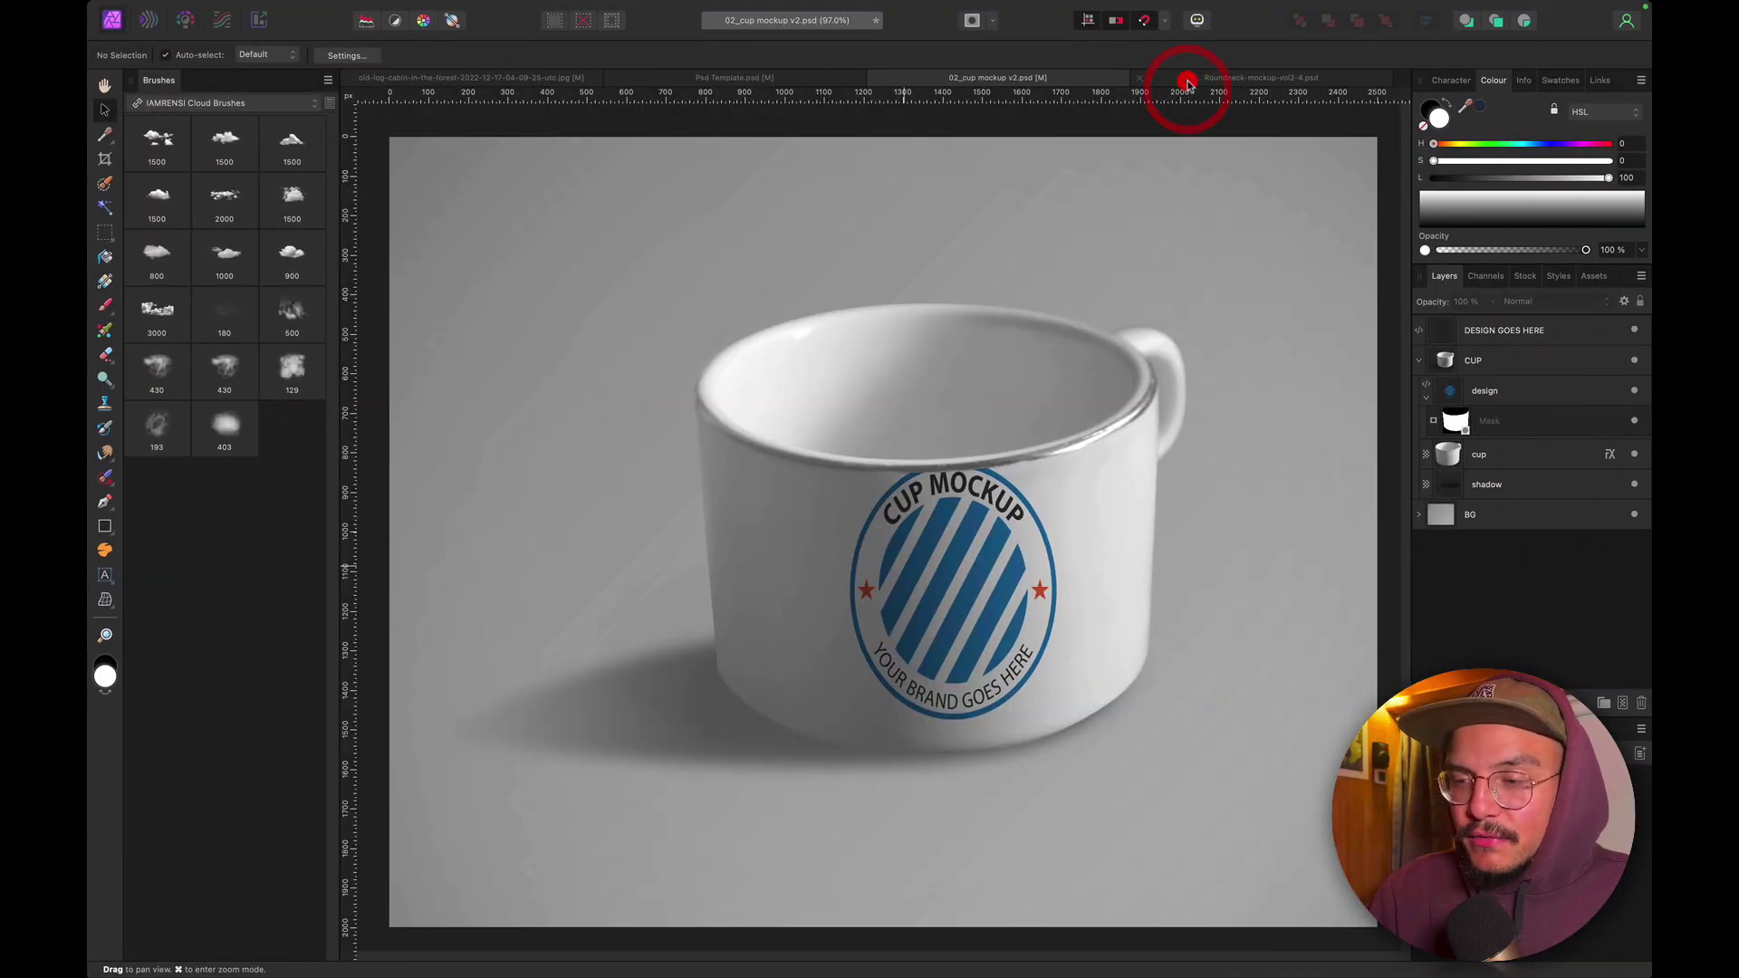
# Bring up the living-room Psd Template mockup and select its top 'Update with your Design' layer.
pyautogui.hotkey('ctrl', 'Tab')
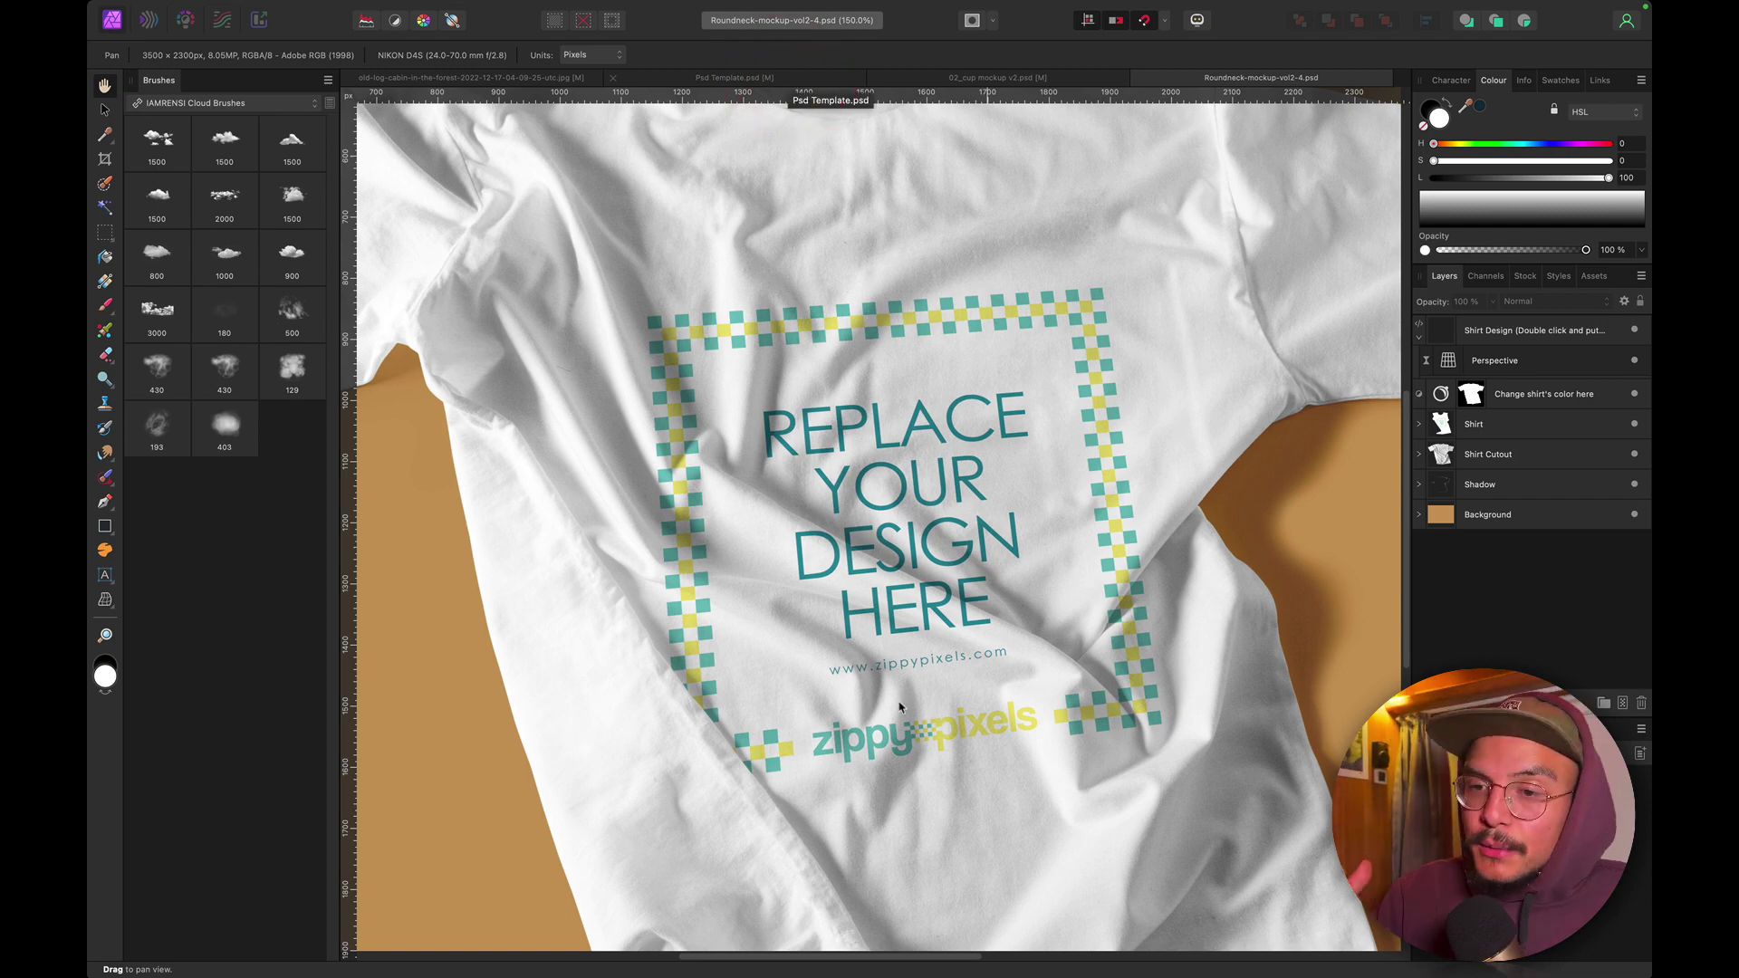
pyautogui.click(789, 79)
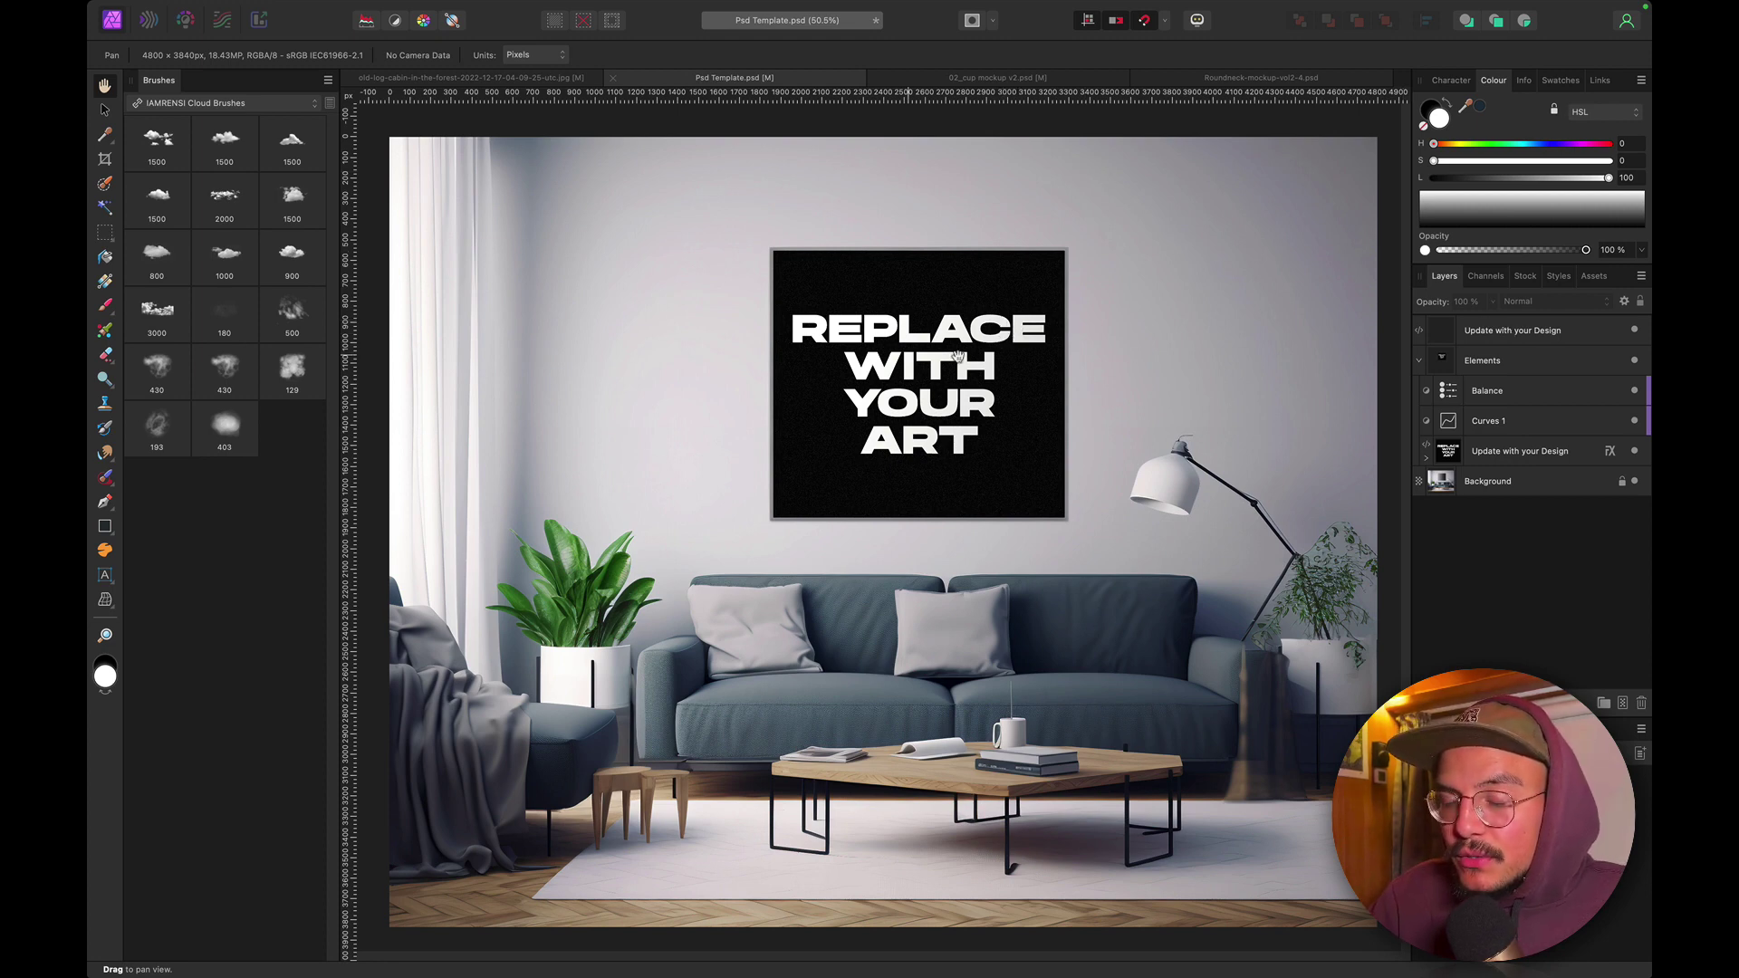
pyautogui.click(1447, 332)
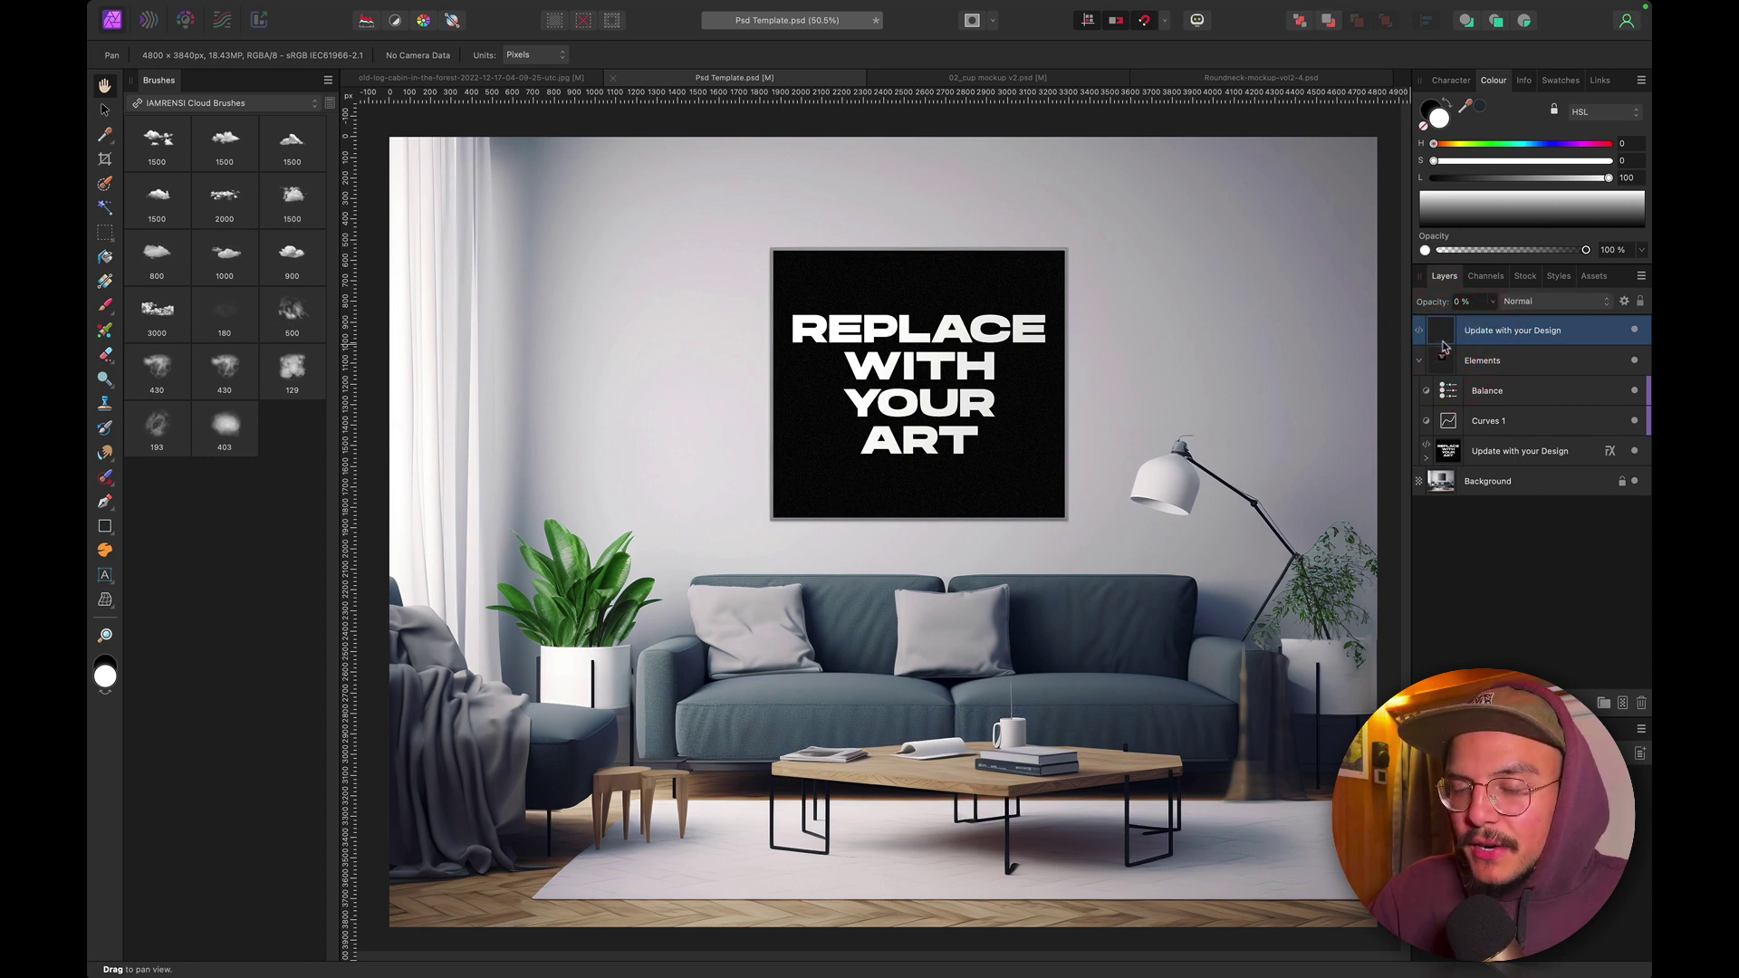
# Open the embedded frame design for editing and select the palm tree photo in Downloads.
pyautogui.doubleClick(1443, 345)
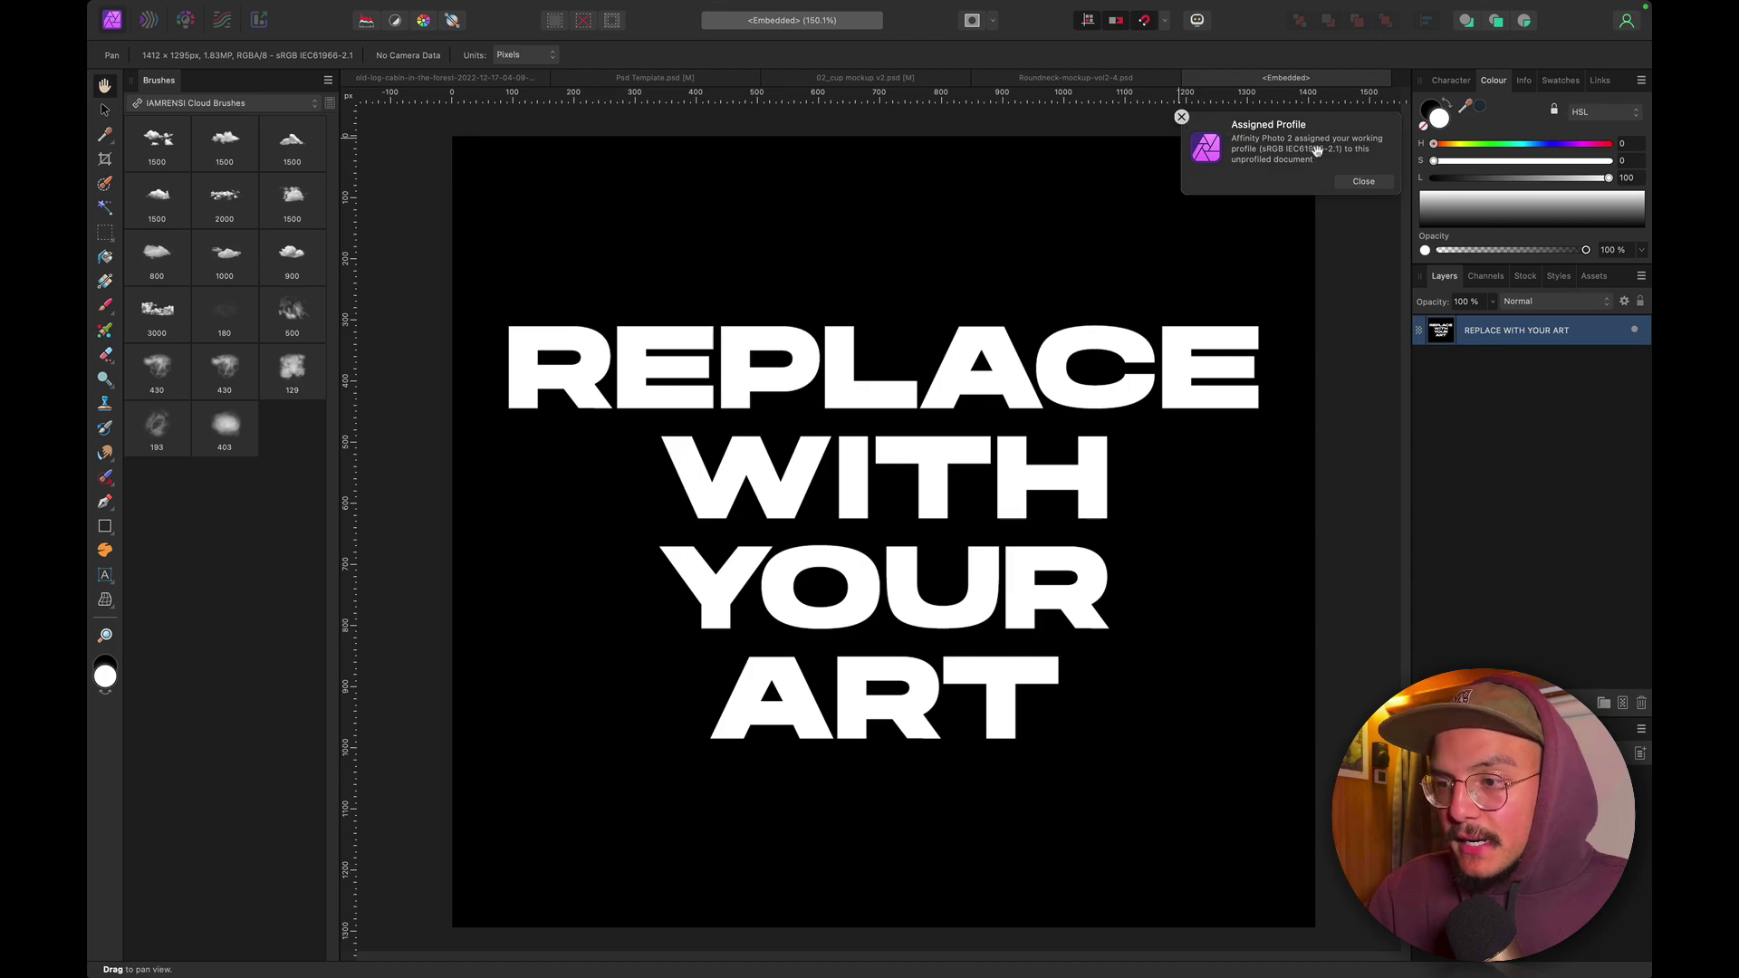
pyautogui.click(1181, 116)
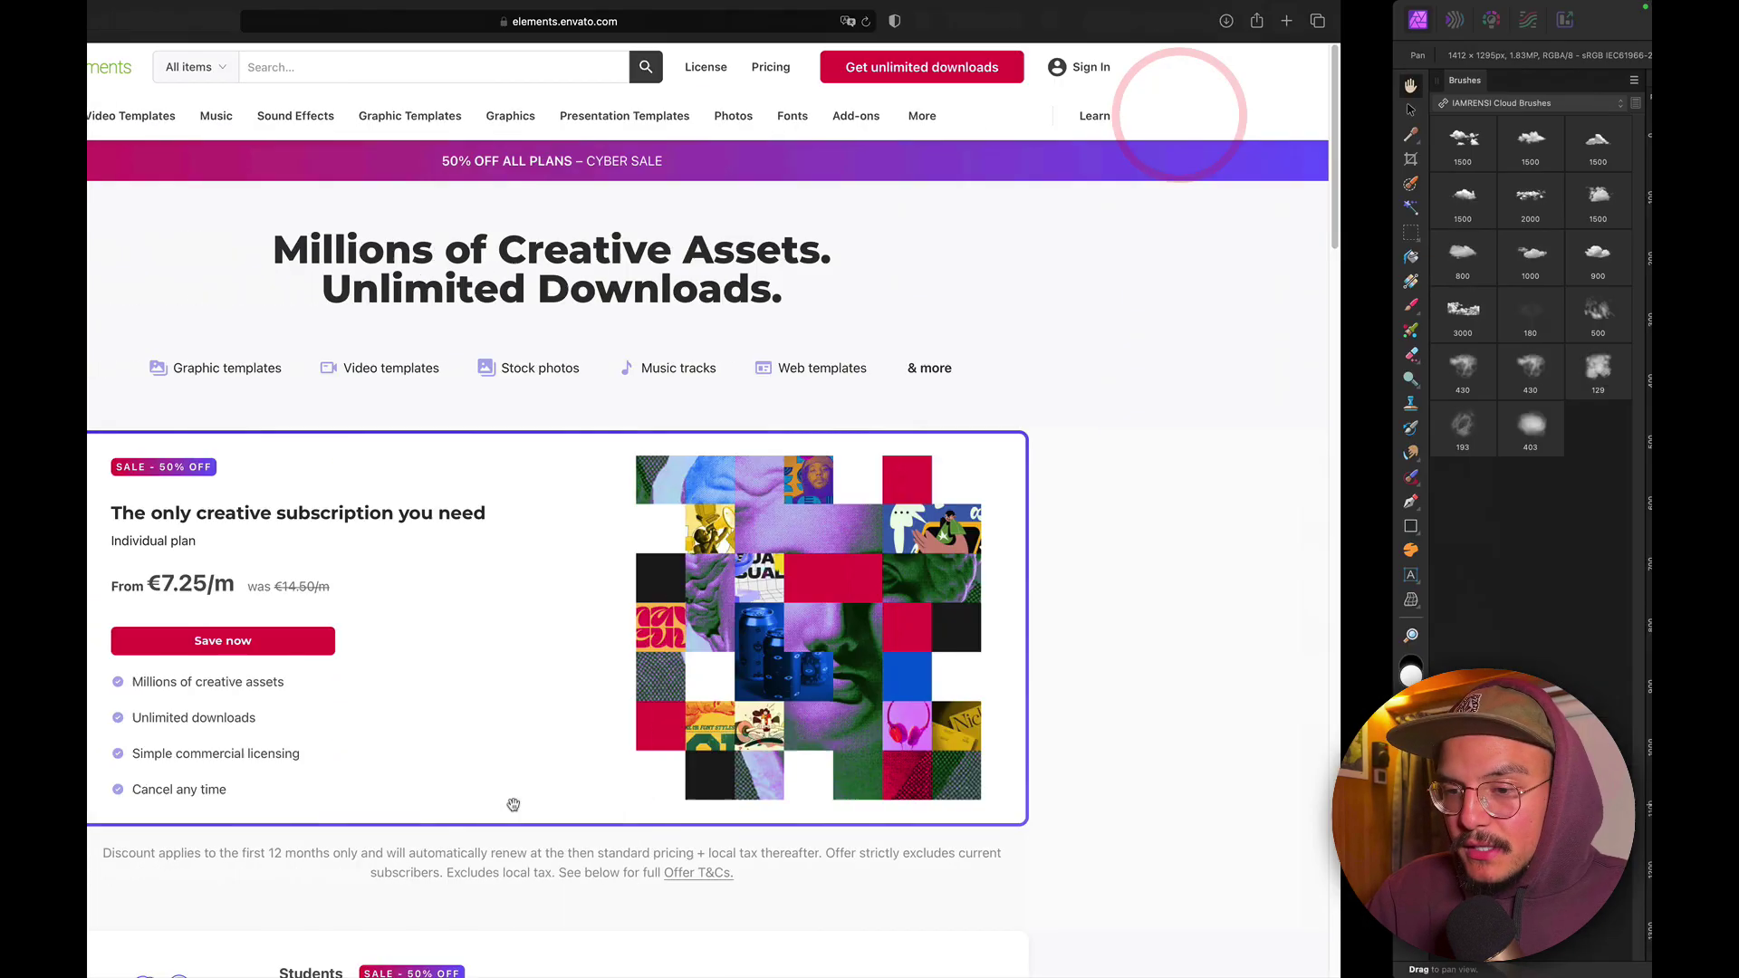
pyautogui.press('space')
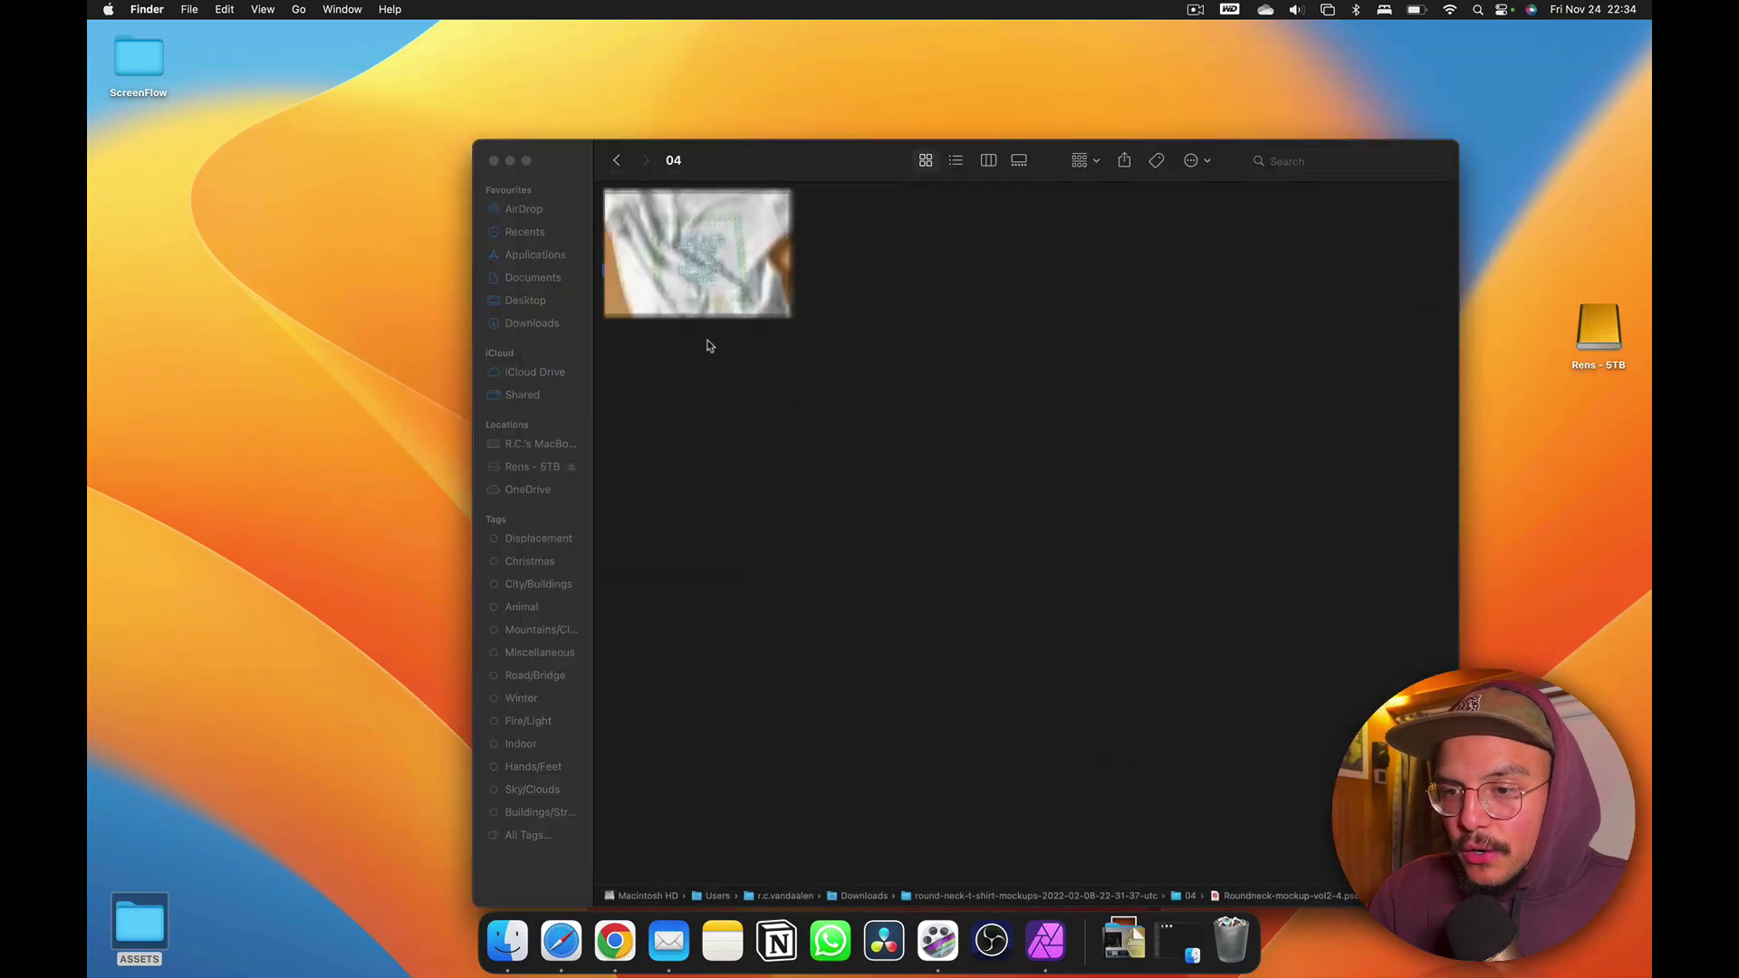
pyautogui.click(613, 161)
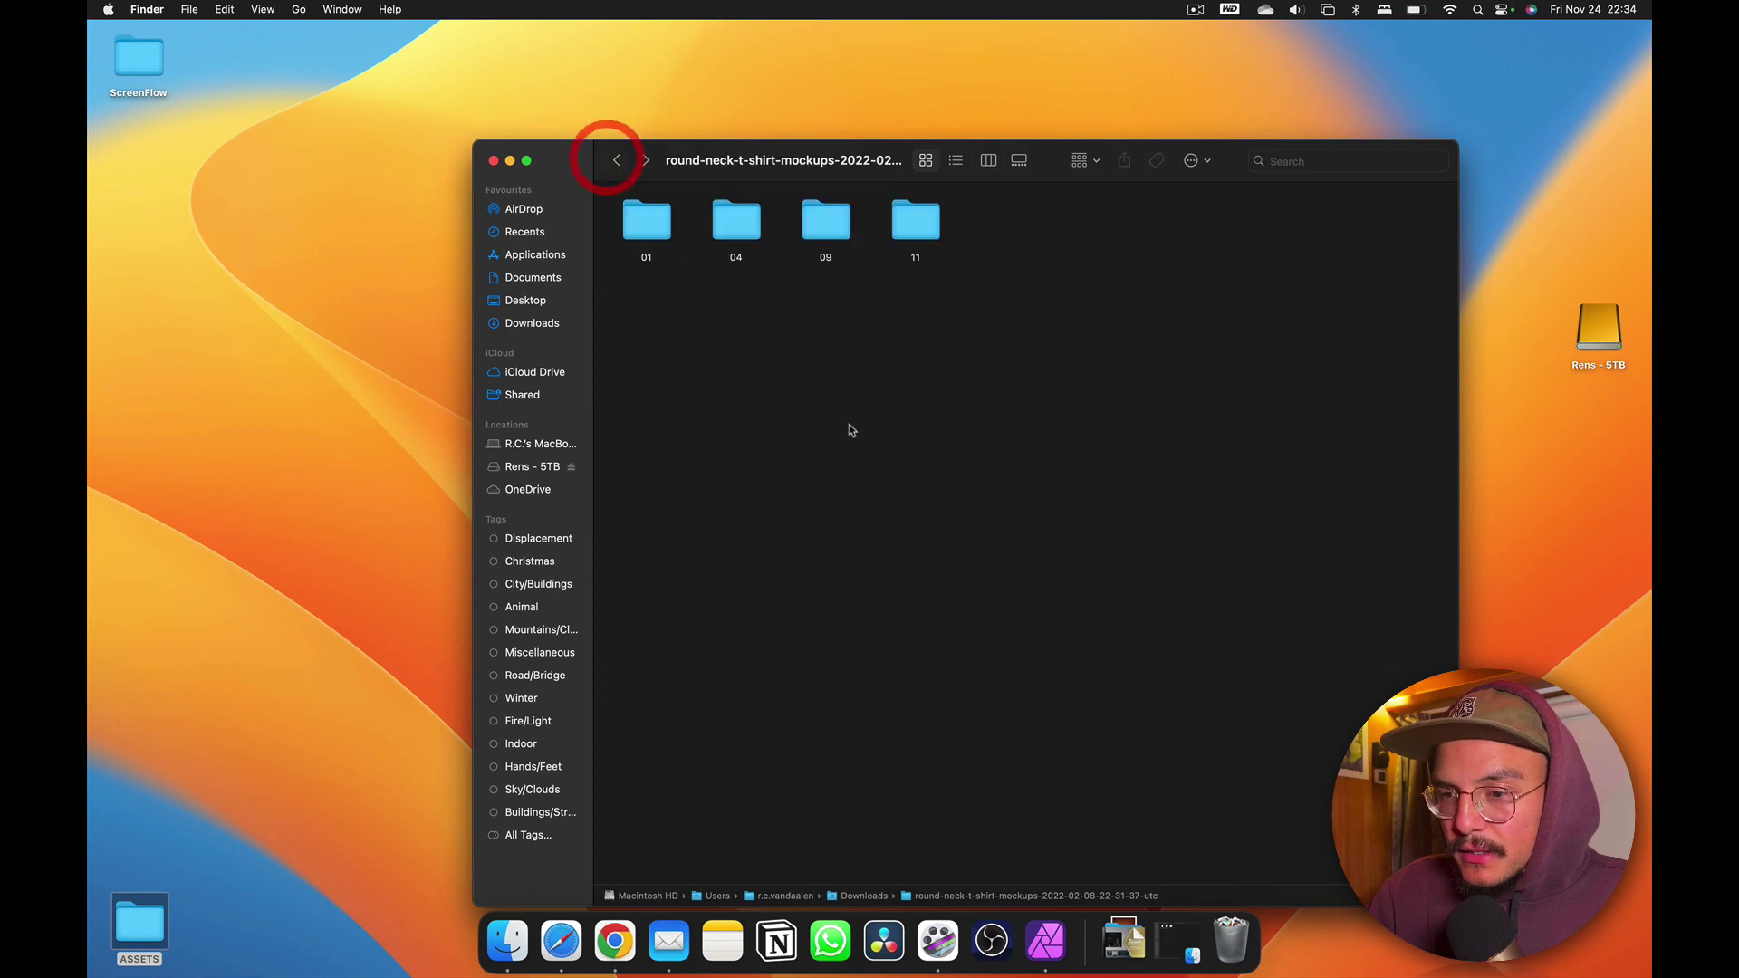
pyautogui.click(613, 161)
pyautogui.scroll(-3, 875, 584)
pyautogui.click(837, 489)
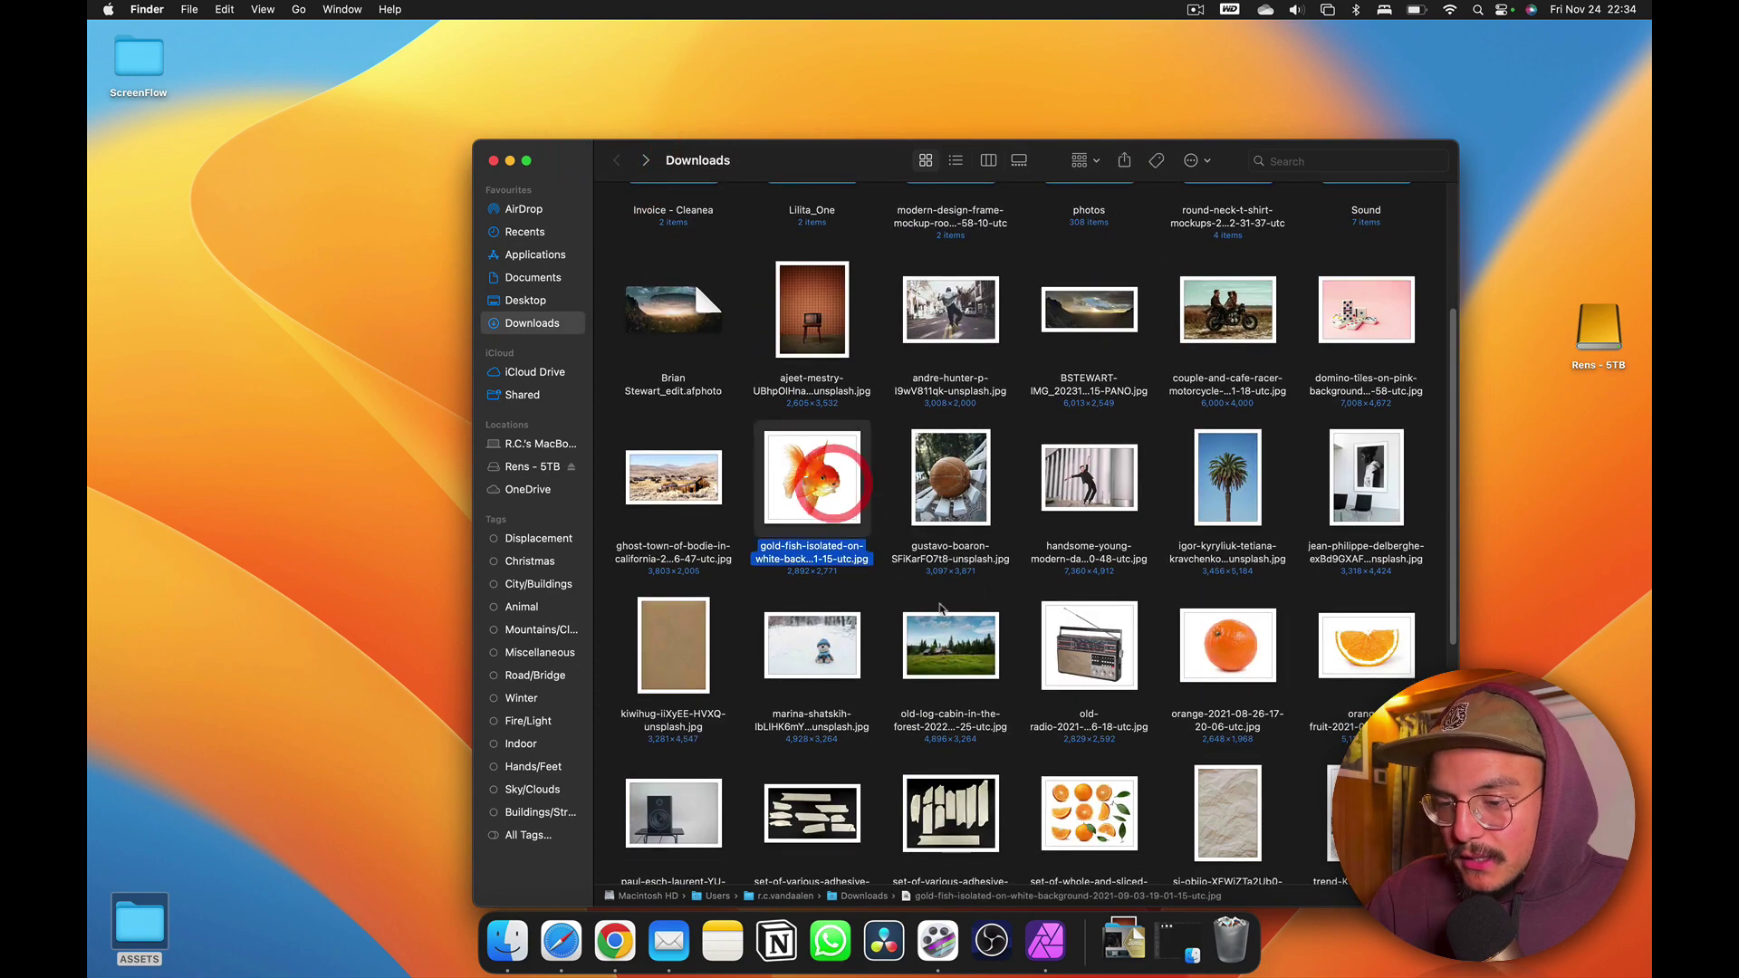
pyautogui.click(1234, 501)
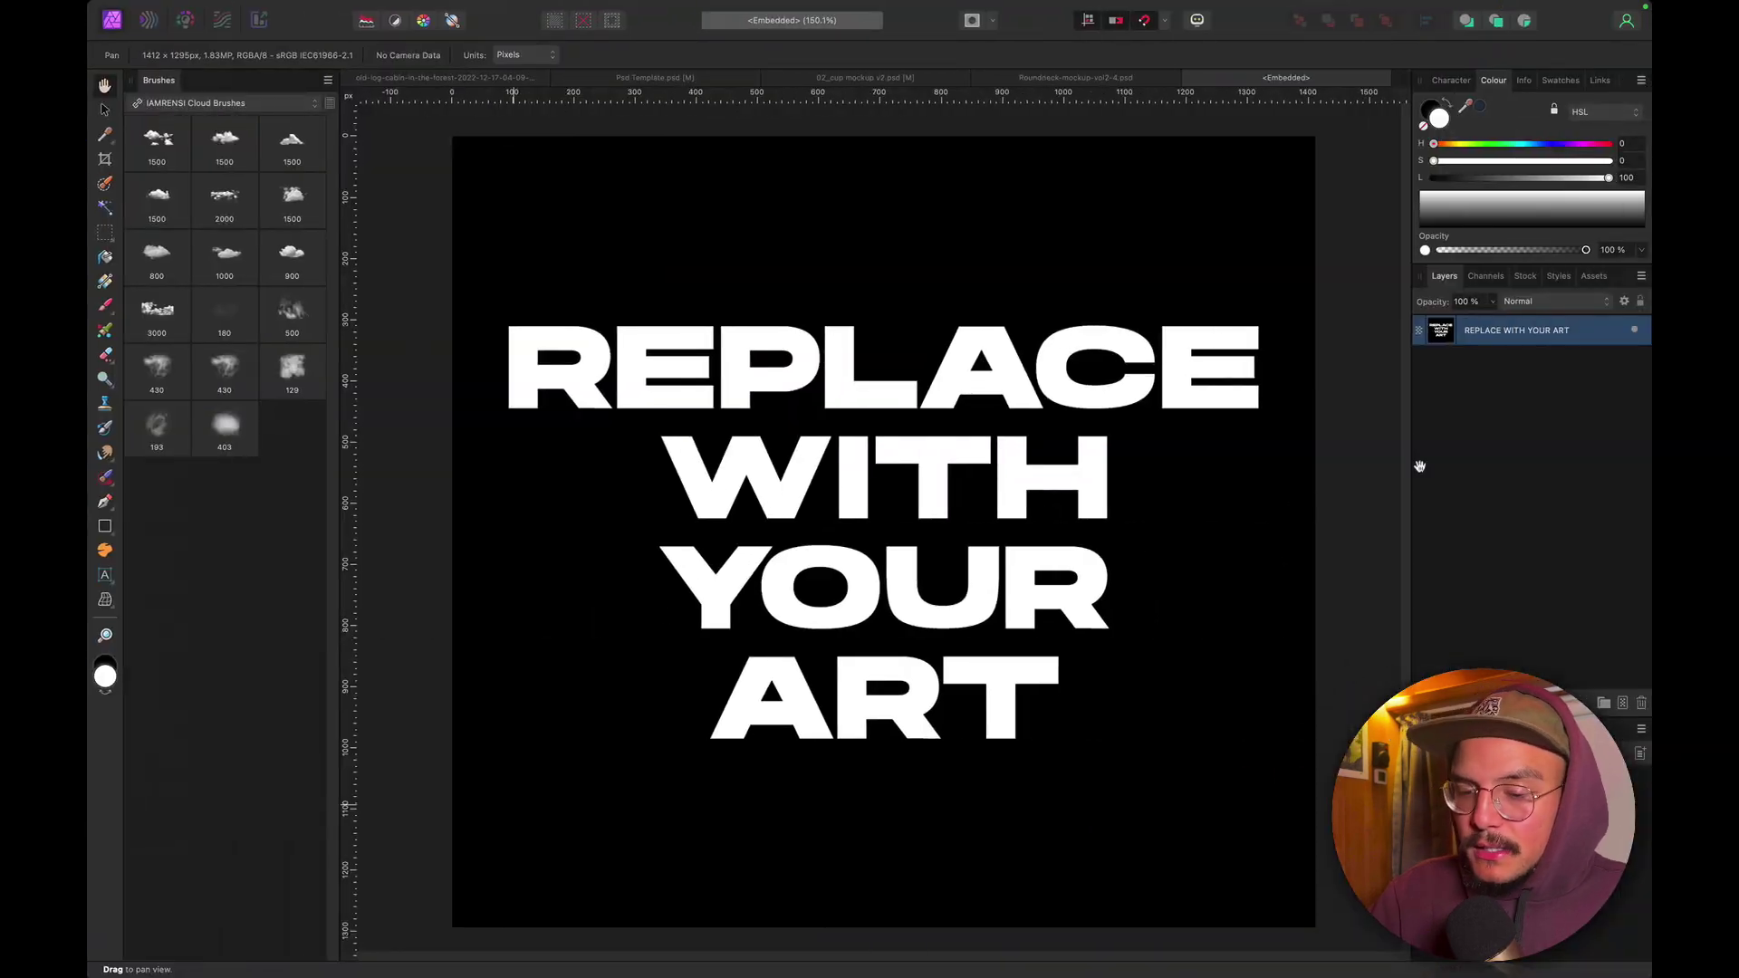
# Paste the palm tree photo into the embedded design, scale it down to fit, and return to the Psd Template.
pyautogui.hotkey('ctrl', 'v')
pyautogui.hotkey('ctrl', '-')
pyautogui.hotkey('ctrl', '-')
pyautogui.click(1445, 330)
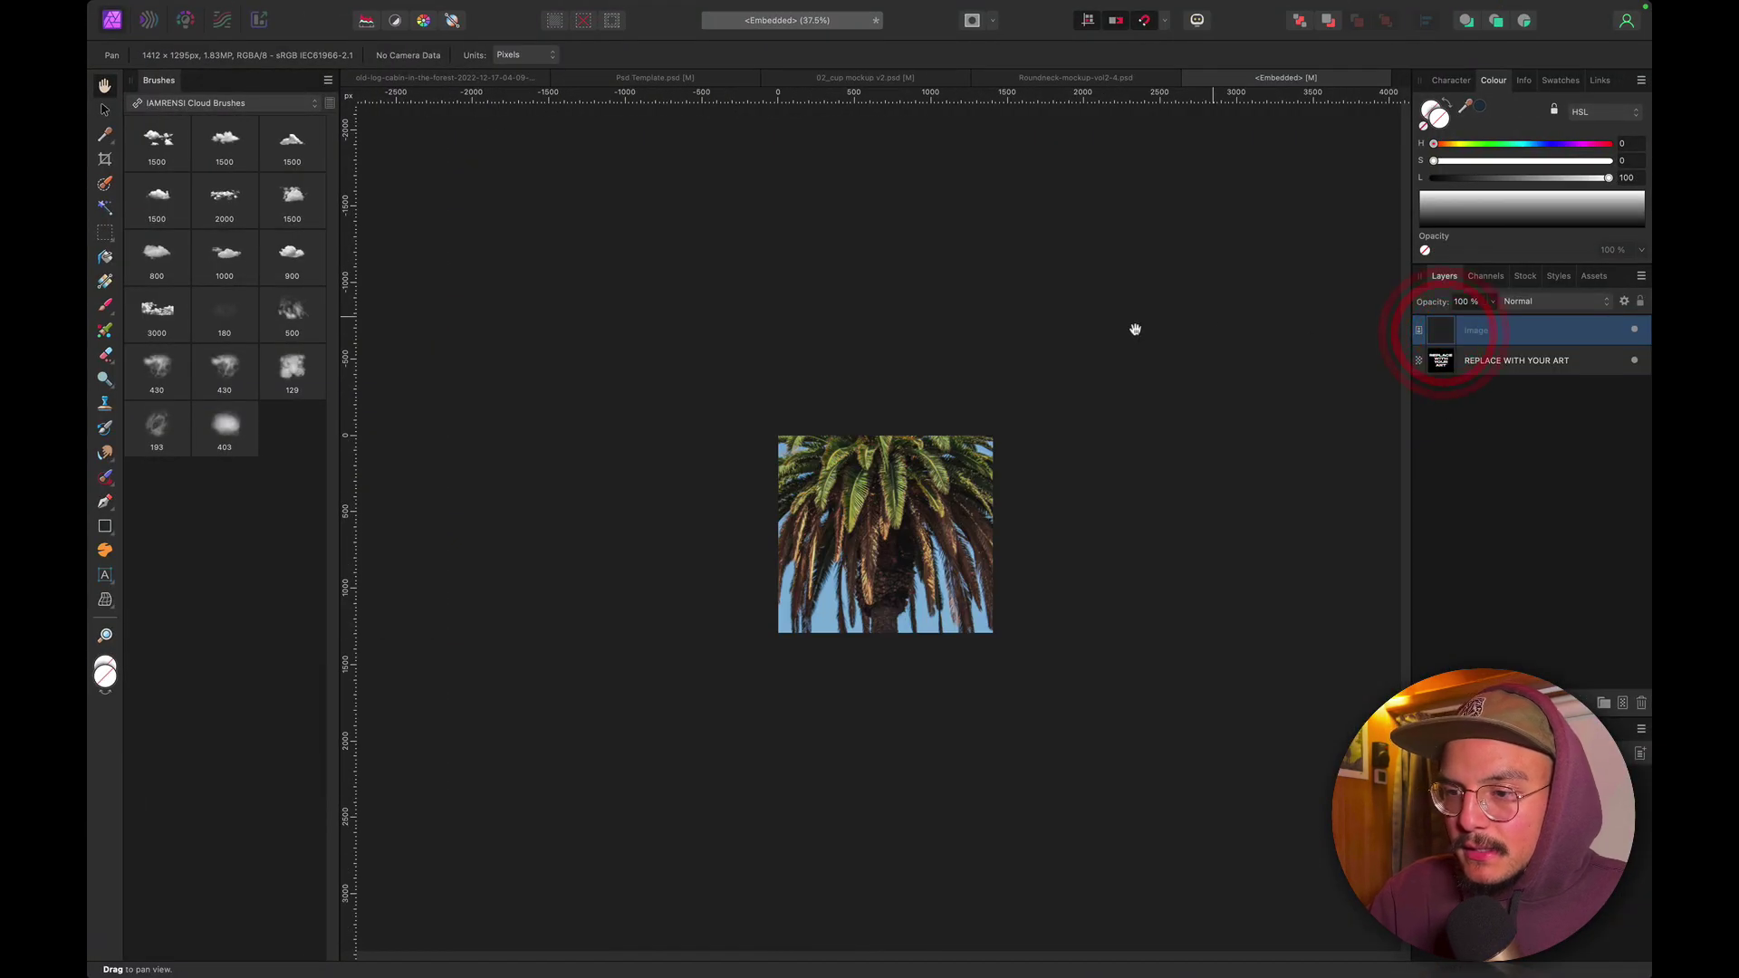
pyautogui.press('v')
pyautogui.moveTo(1145, 128); pyautogui.dragTo(1002, 350)
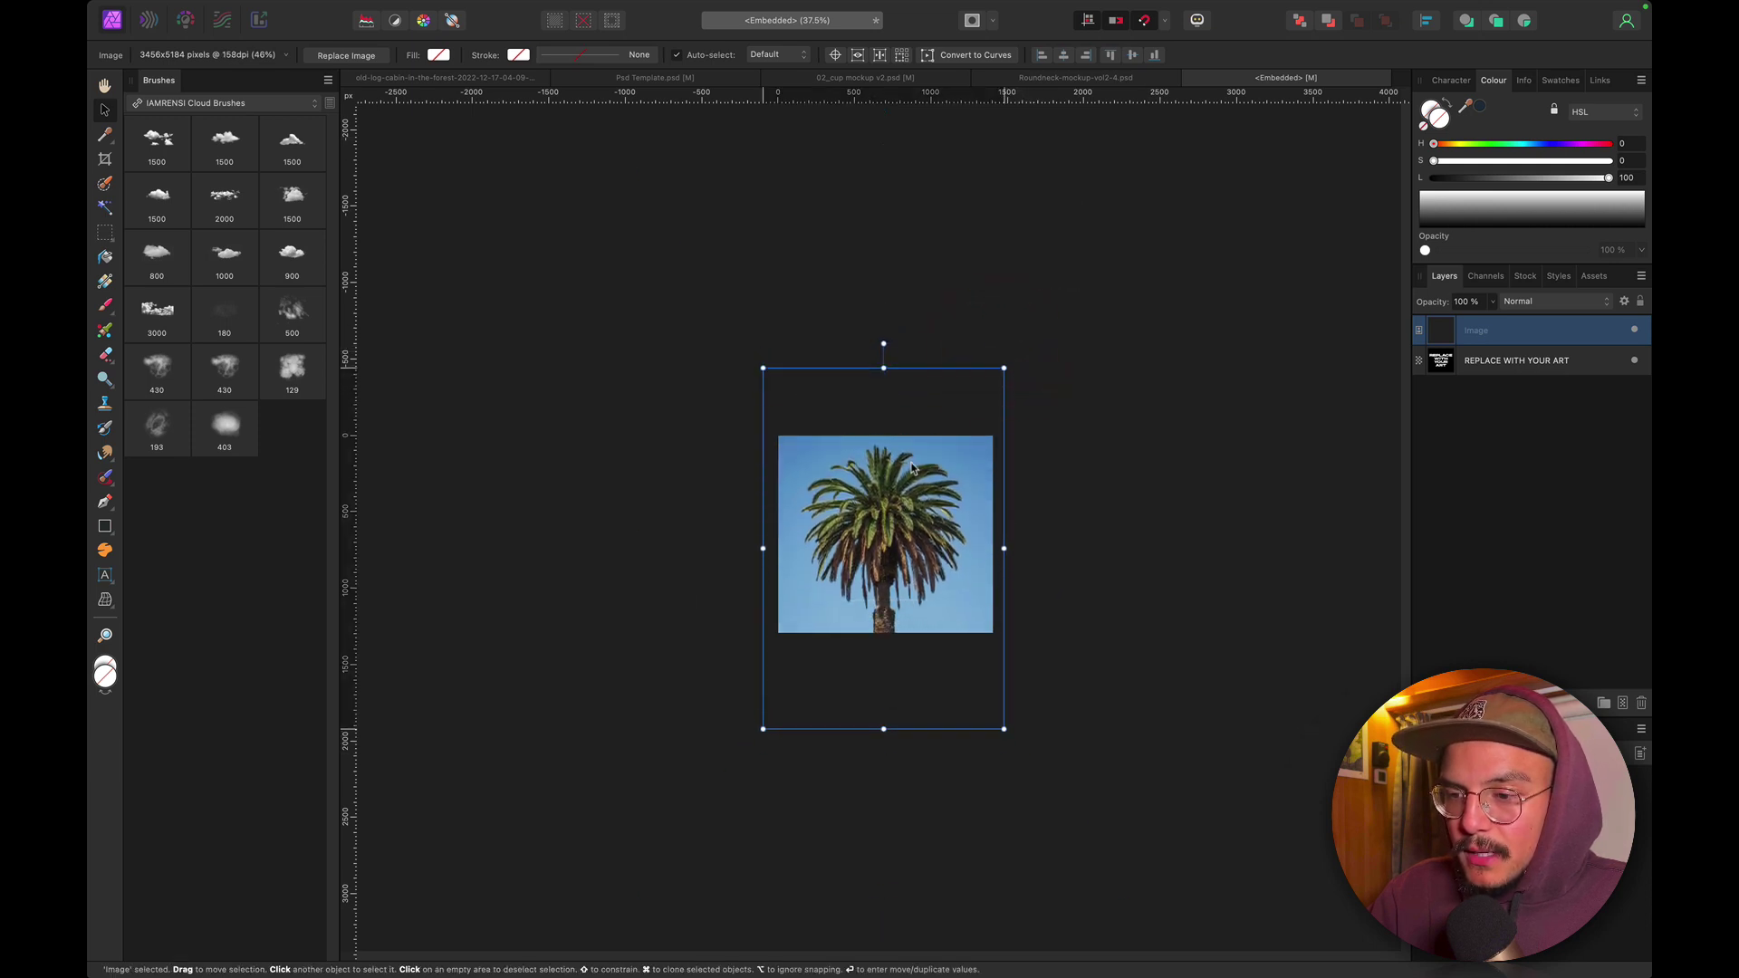
pyautogui.moveTo(913, 468); pyautogui.dragTo(916, 468)
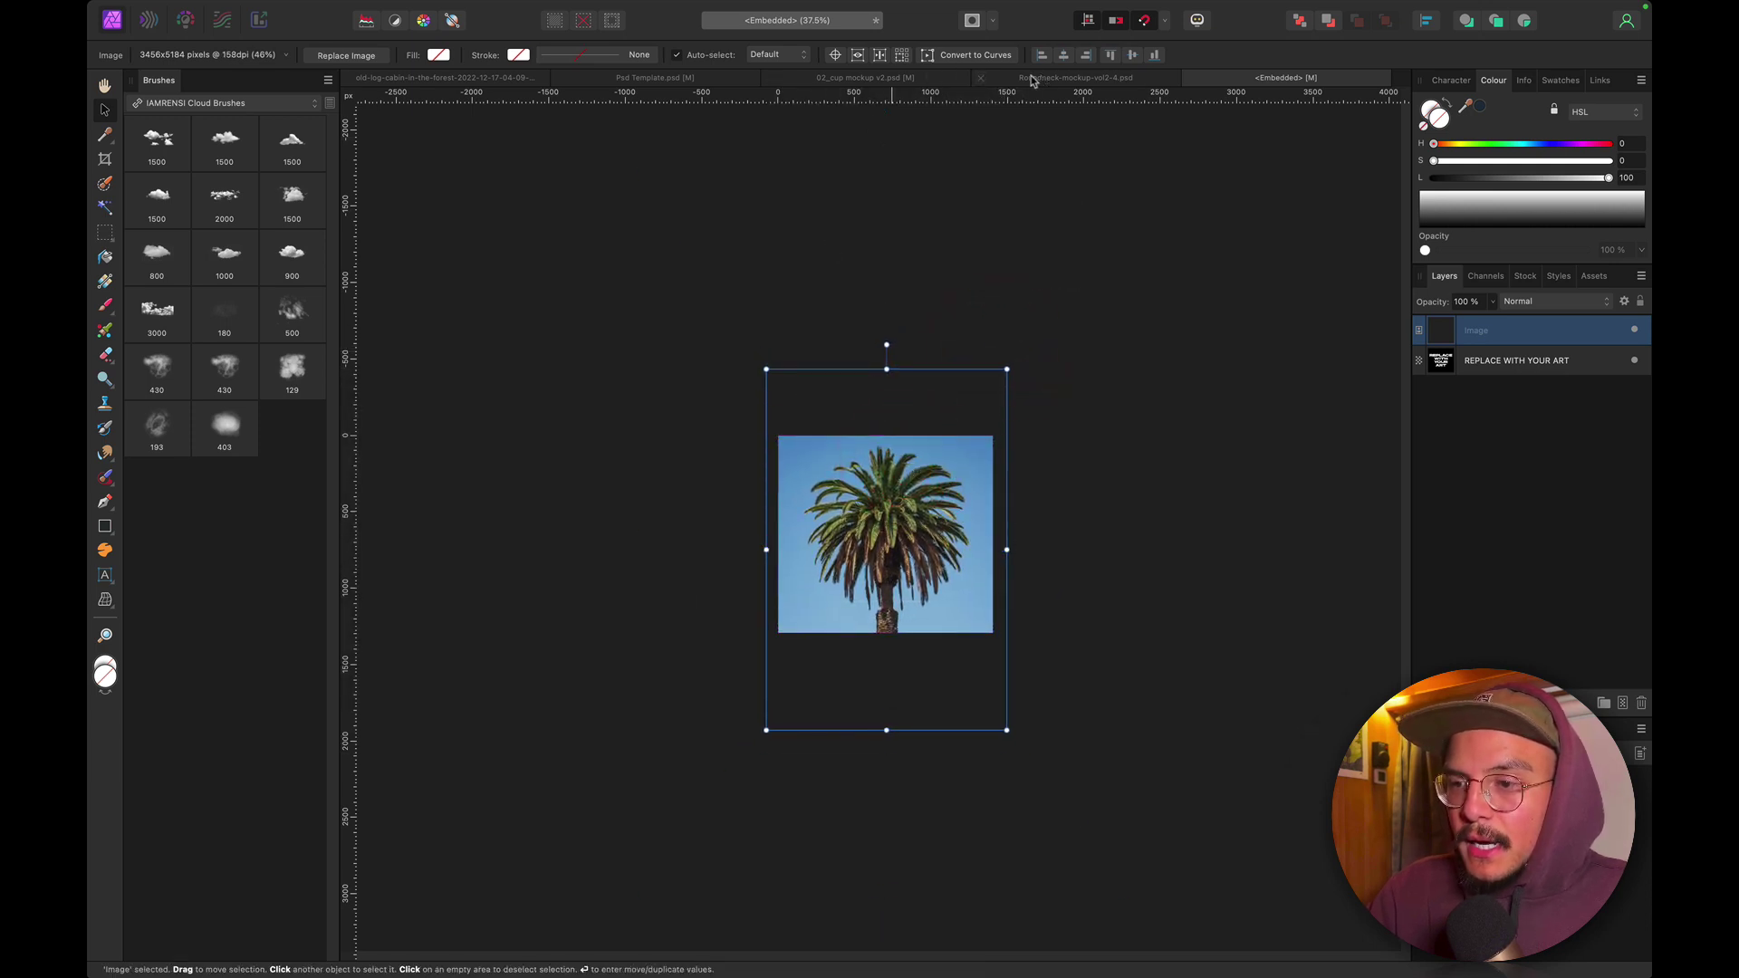
pyautogui.click(698, 77)
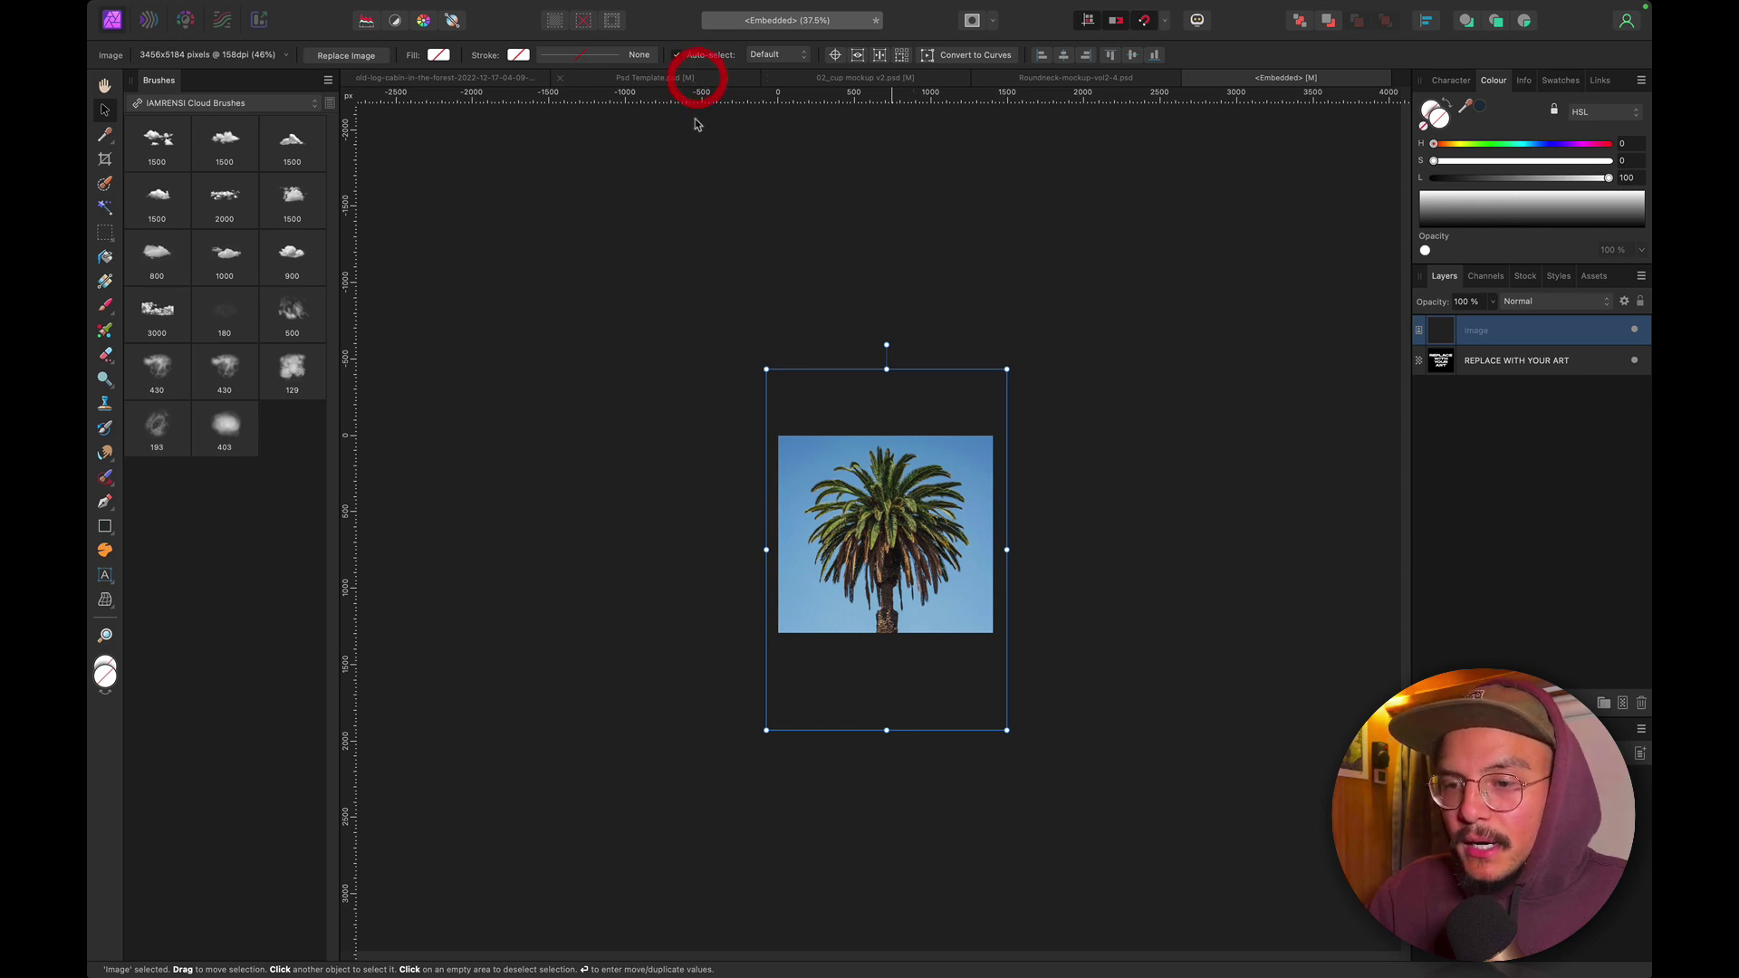
pyautogui.press('h')
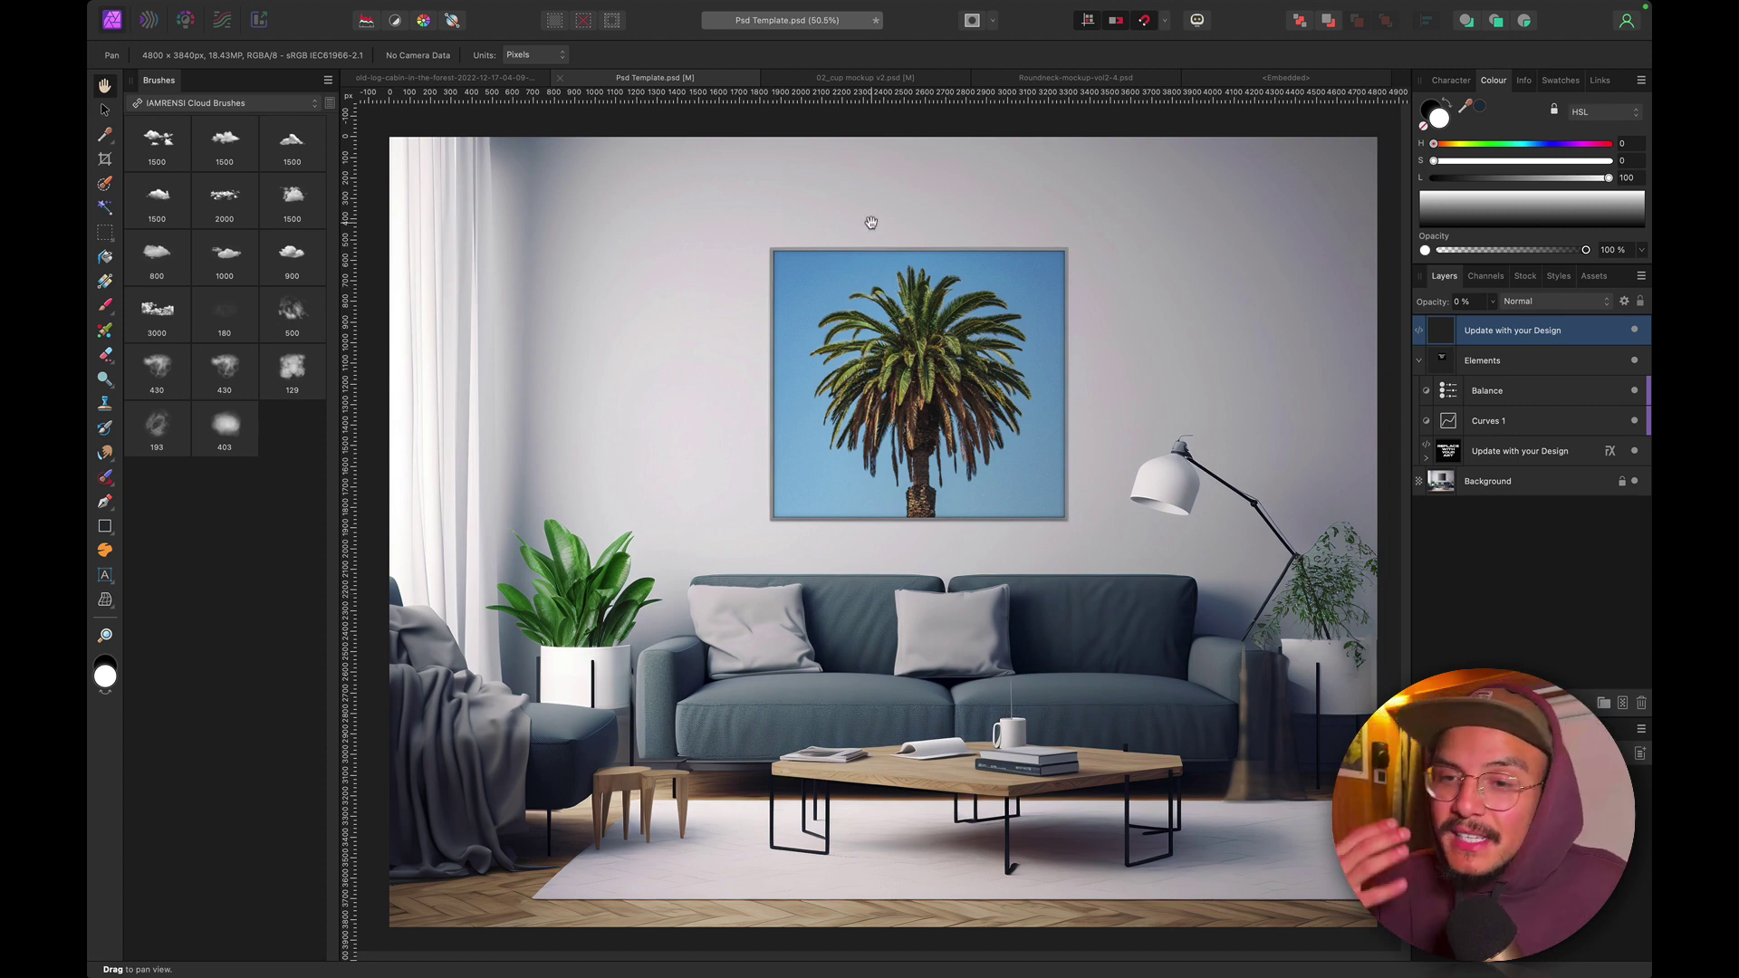
# Swipe to the desktop space where Safari shows the Envato Elements mockup results.
pyautogui.hotkey('ctrl', 'Left')
pyautogui.hotkey('ctrl', 'Left')
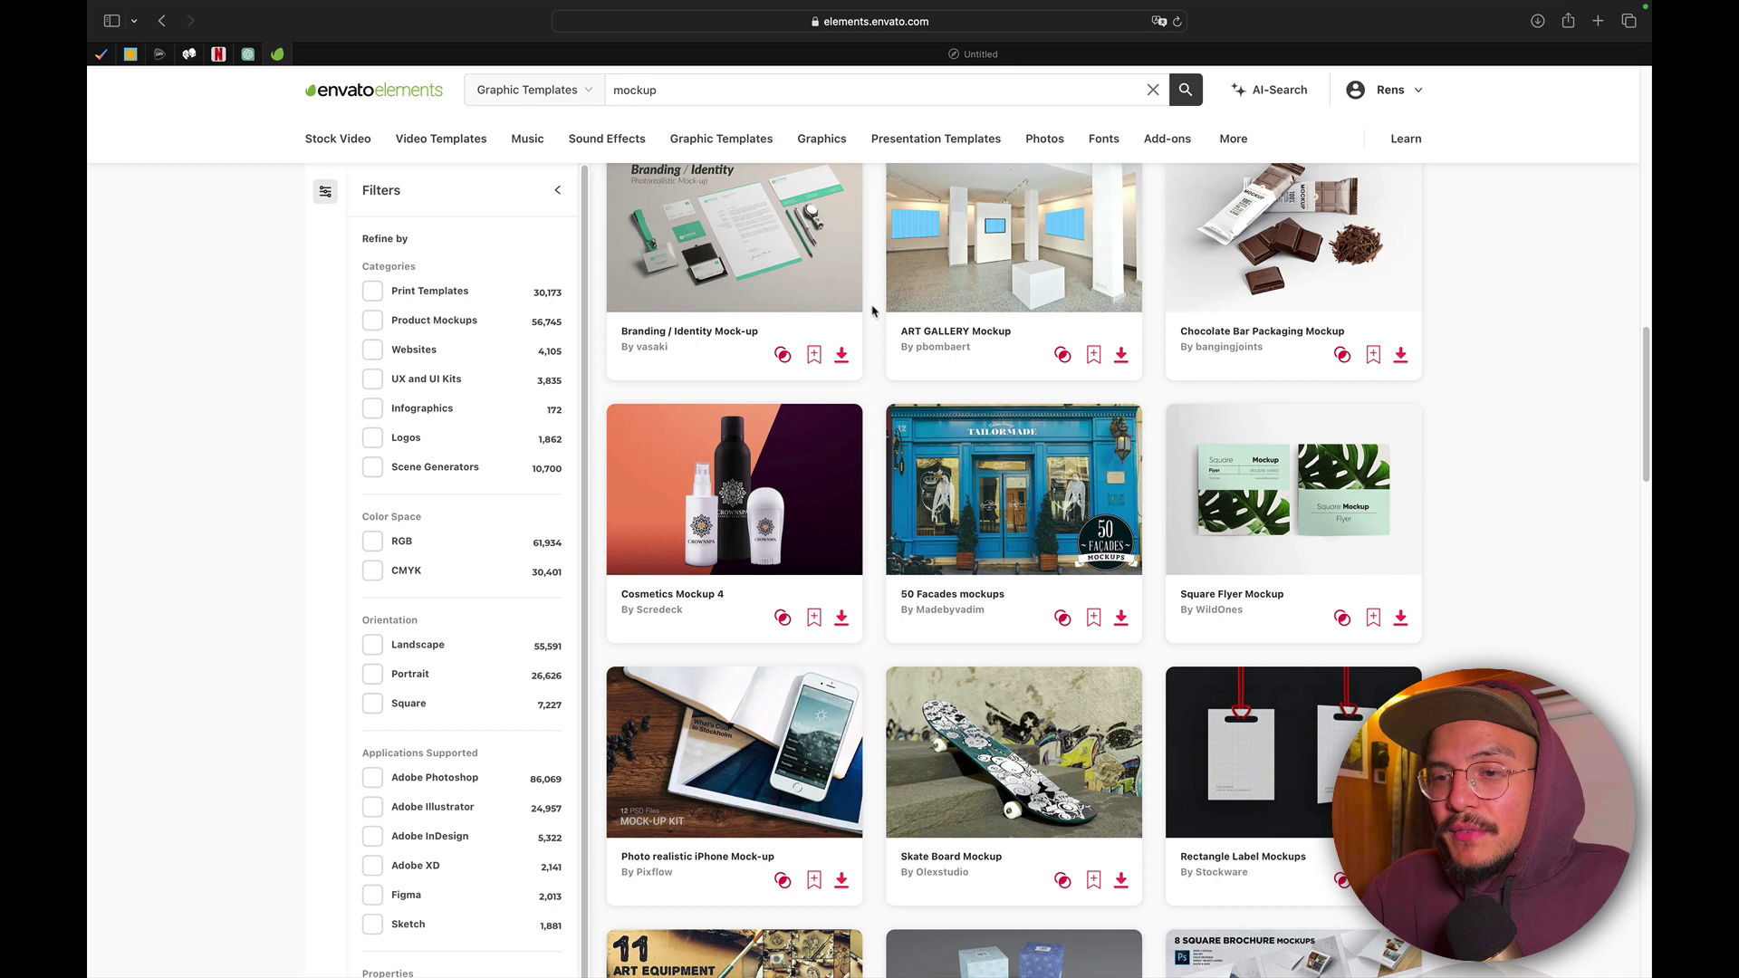
pyautogui.moveTo(821, 138)
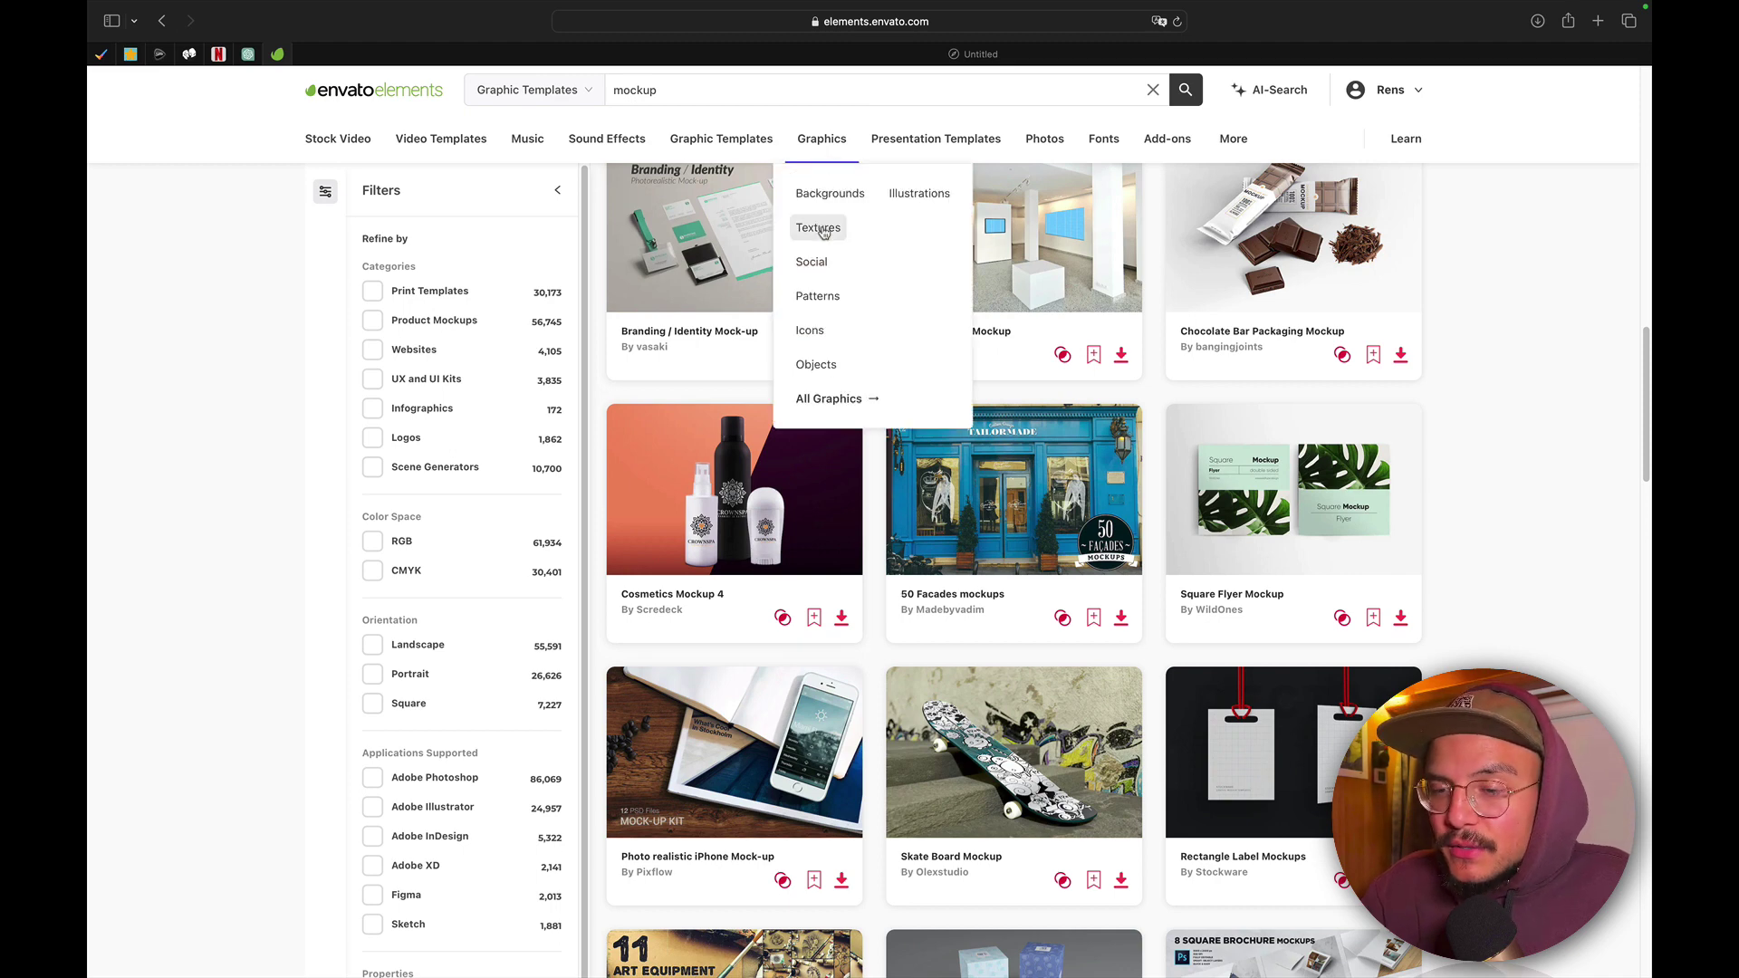
# Open the Envato Elements Graphics Textures category and scroll through packs like Geo Waves and Vintage Paper.
pyautogui.click(819, 228)
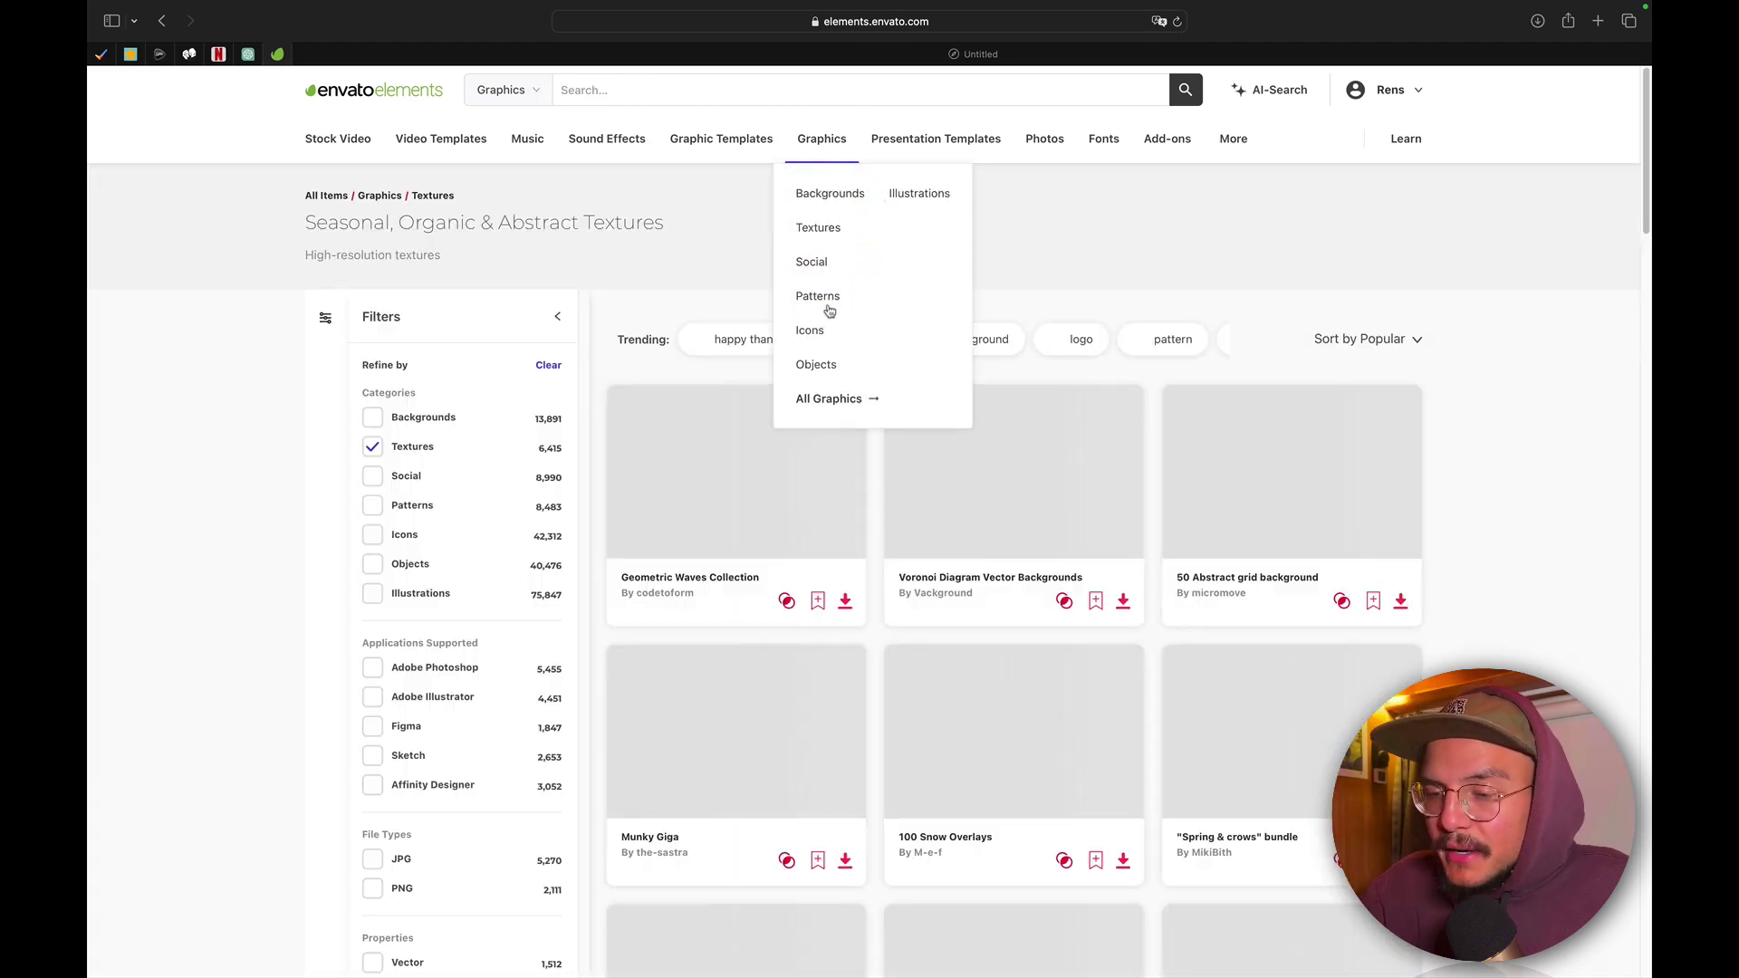
pyautogui.scroll(-5, 1565, 499)
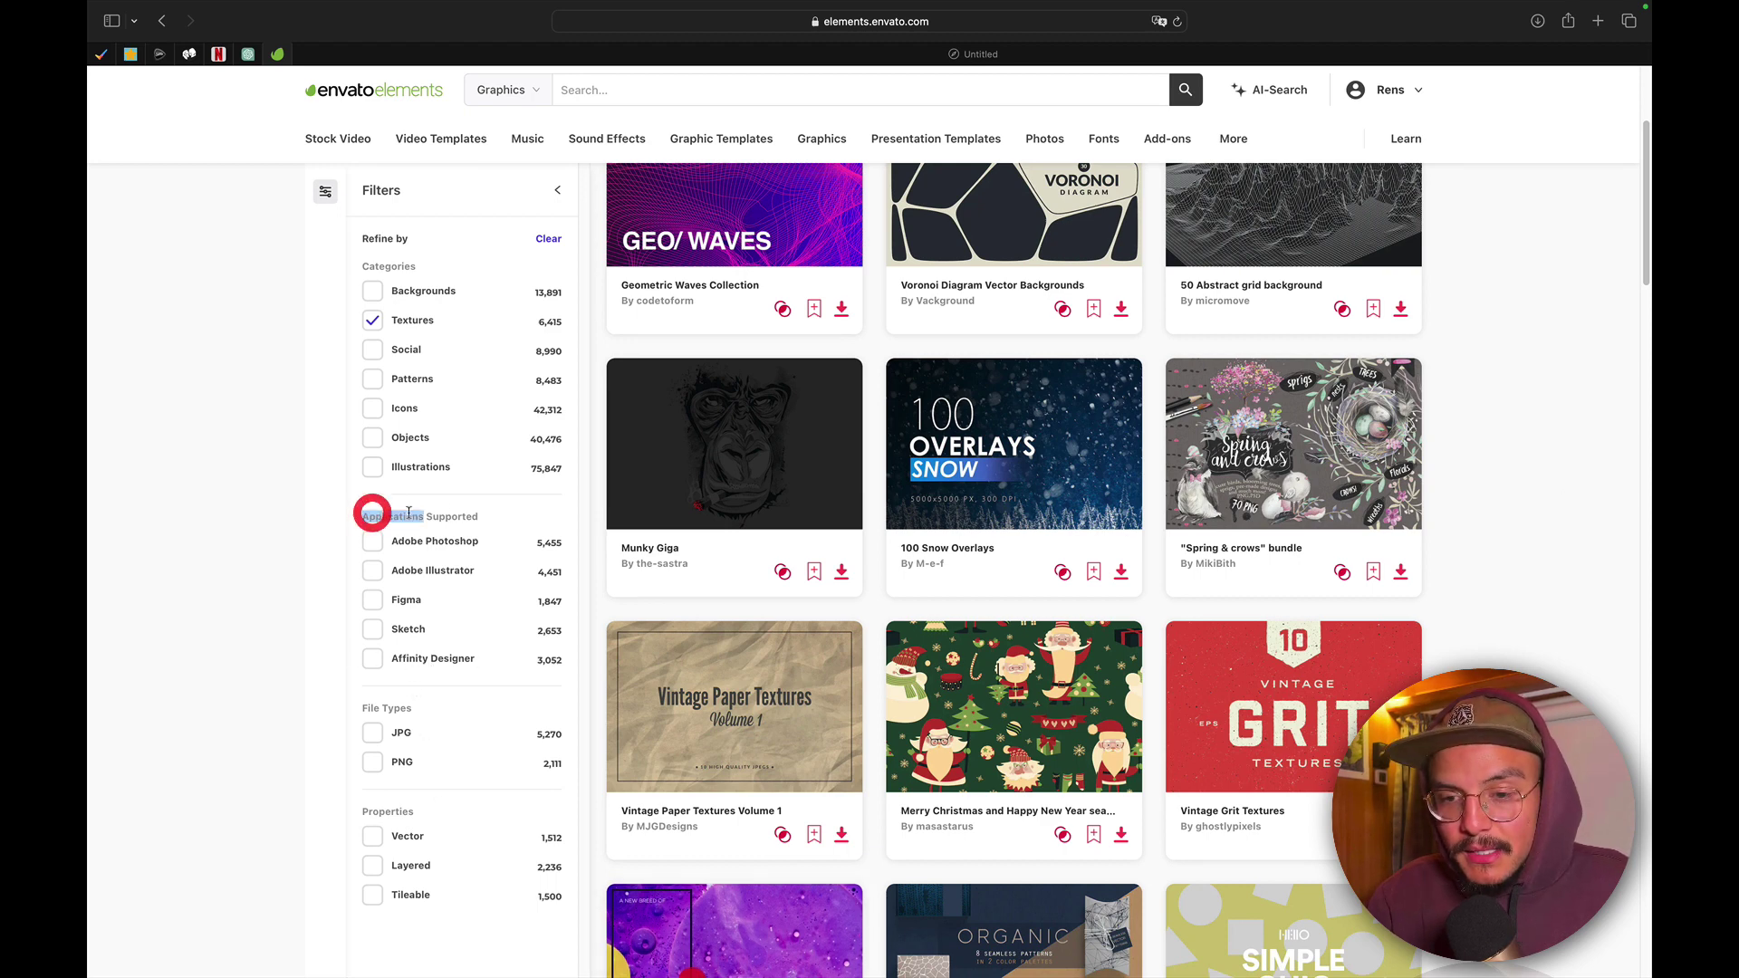
pyautogui.moveTo(384, 514); pyautogui.dragTo(481, 513)
pyautogui.click(439, 514)
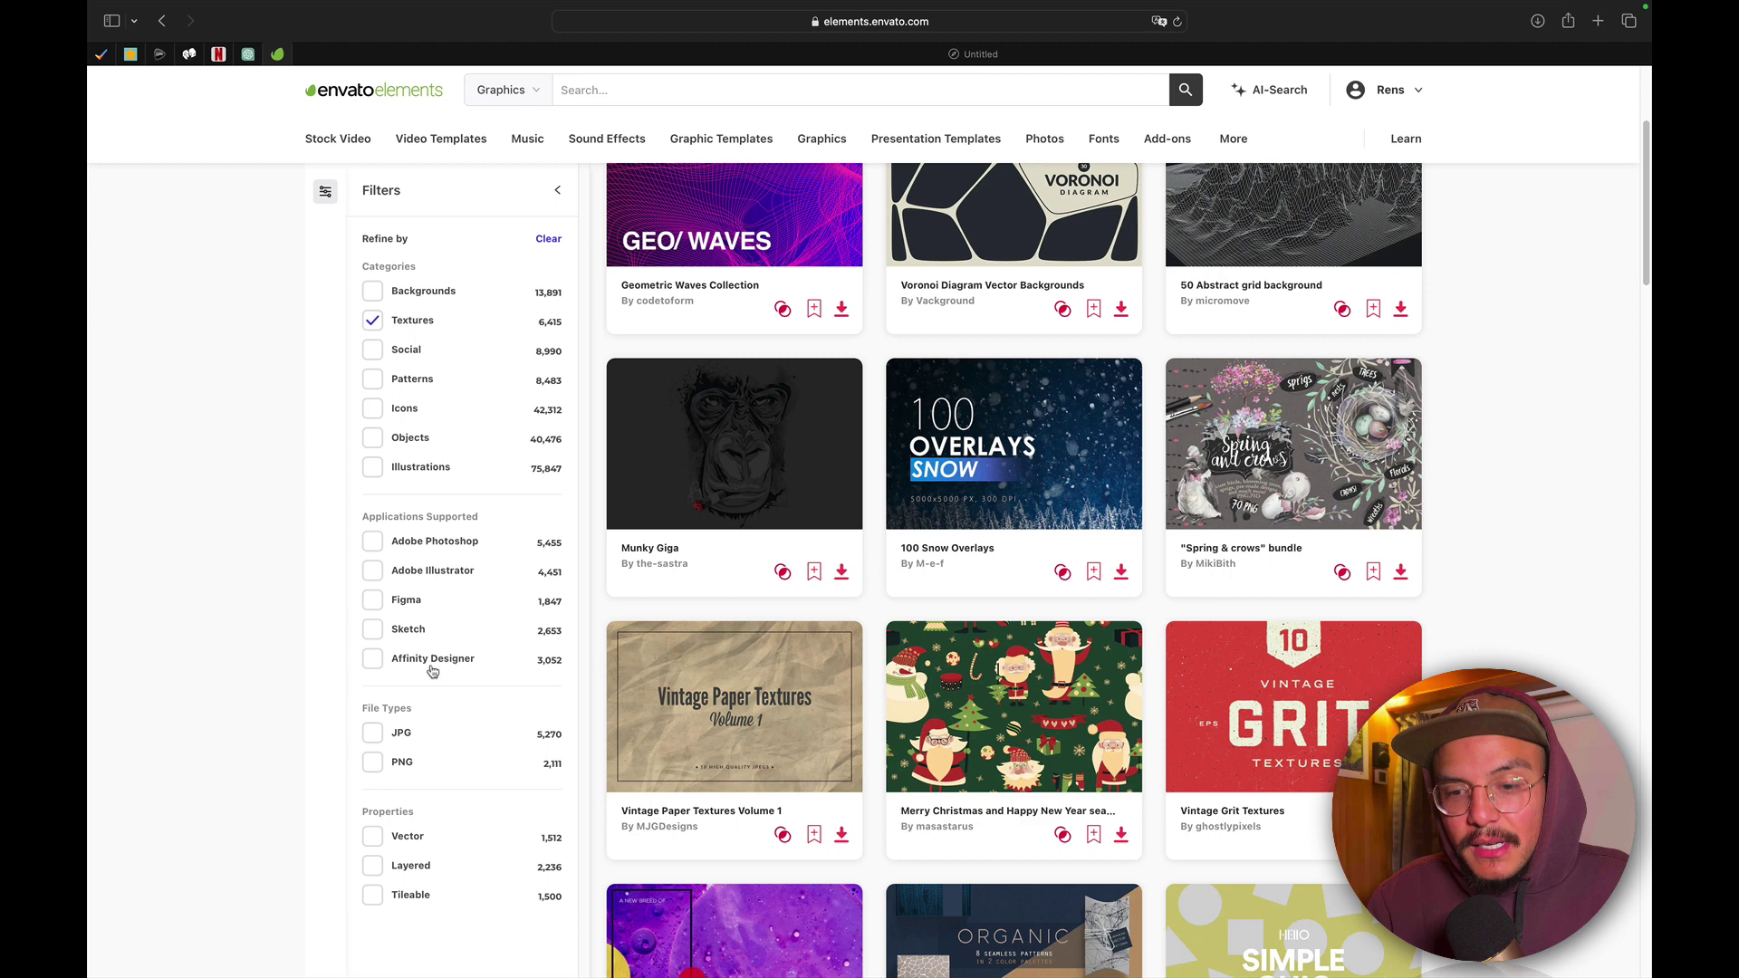